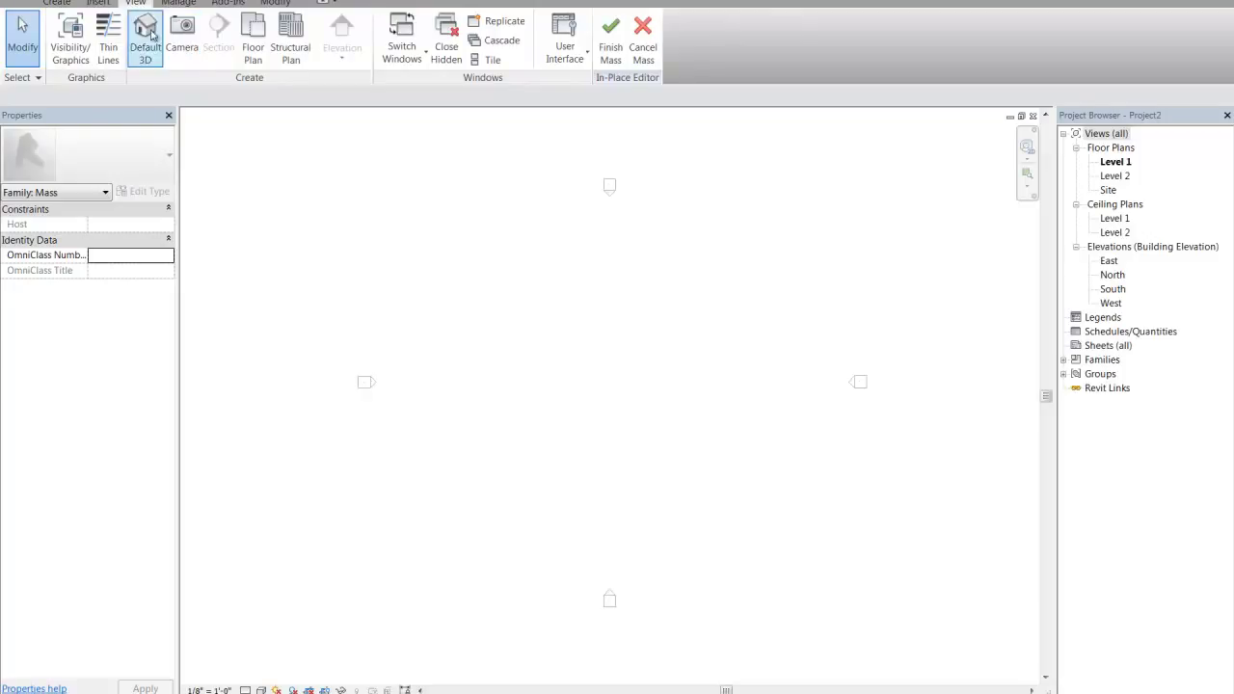
# Open the default 3D view and expand the list of 3D views
pyautogui.click(154, 35)
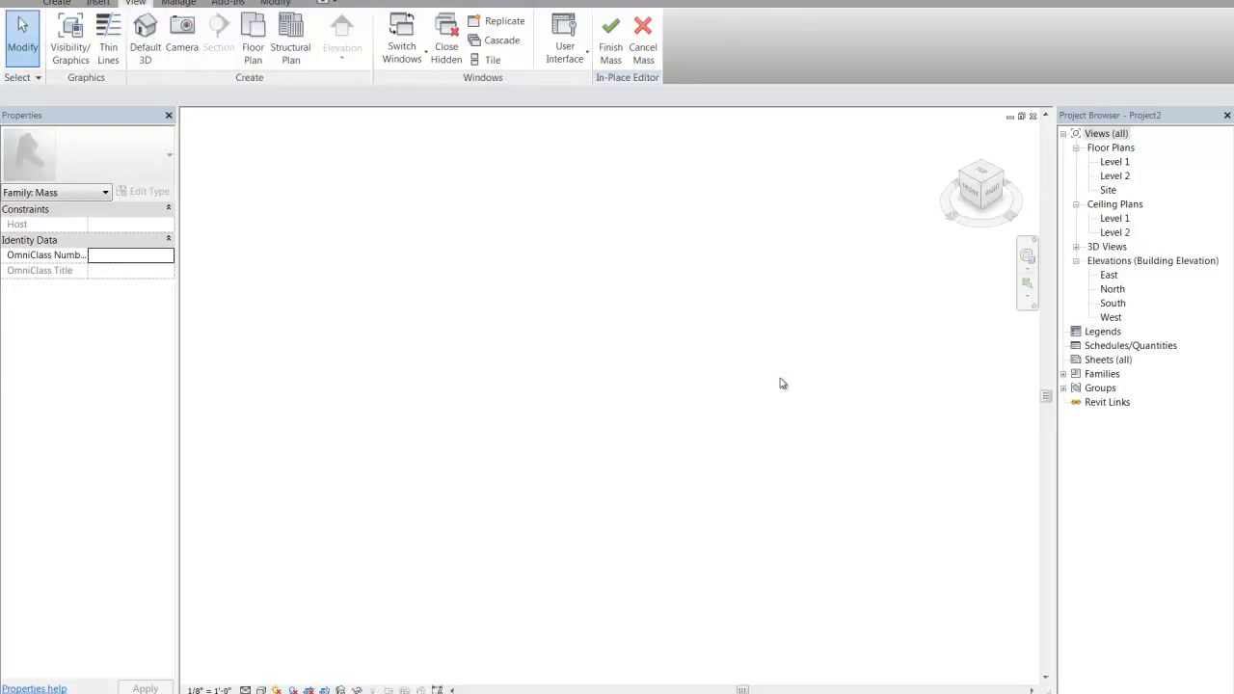
pyautogui.click(1077, 248)
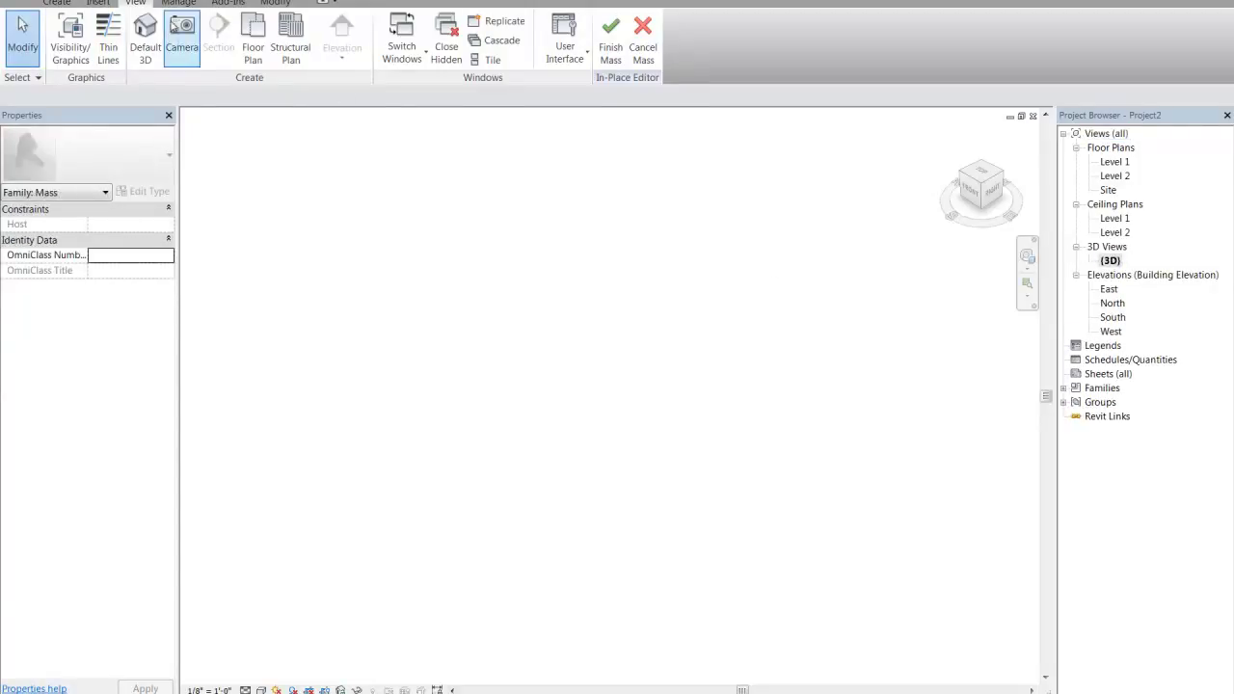
# Sketch a rectangle about 196' by 96' with model lines on Level 1
pyautogui.click(57, 3)
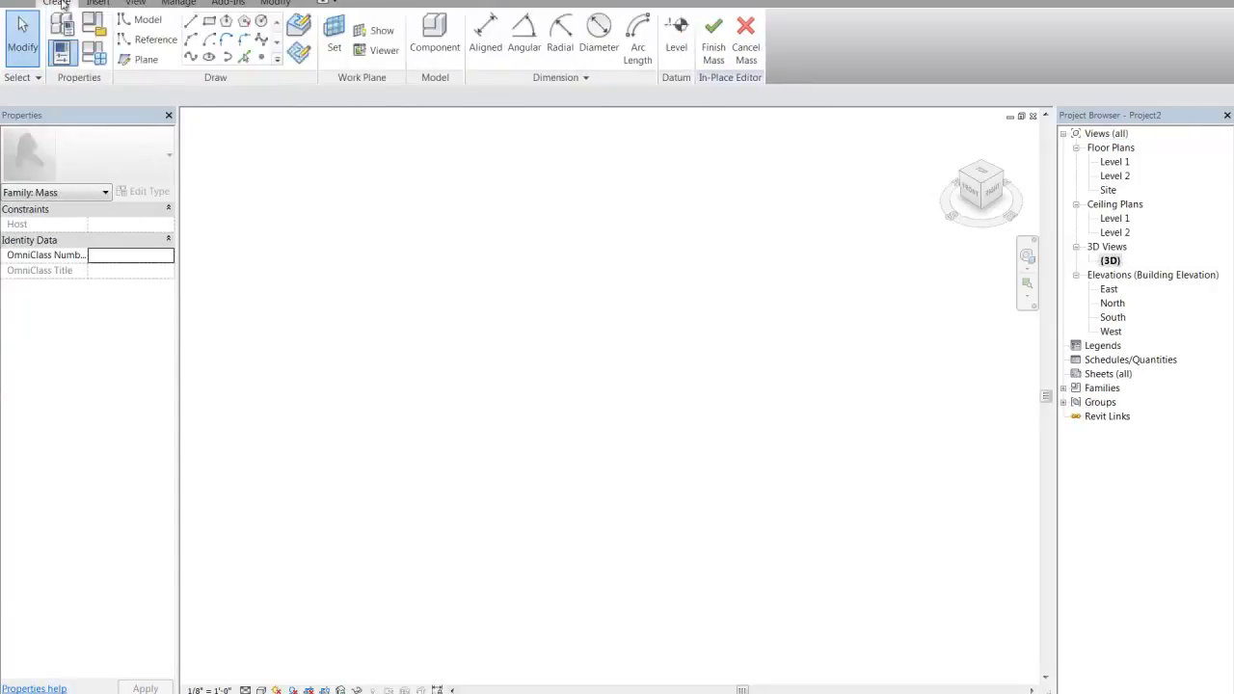
pyautogui.click(210, 22)
pyautogui.click(505, 493)
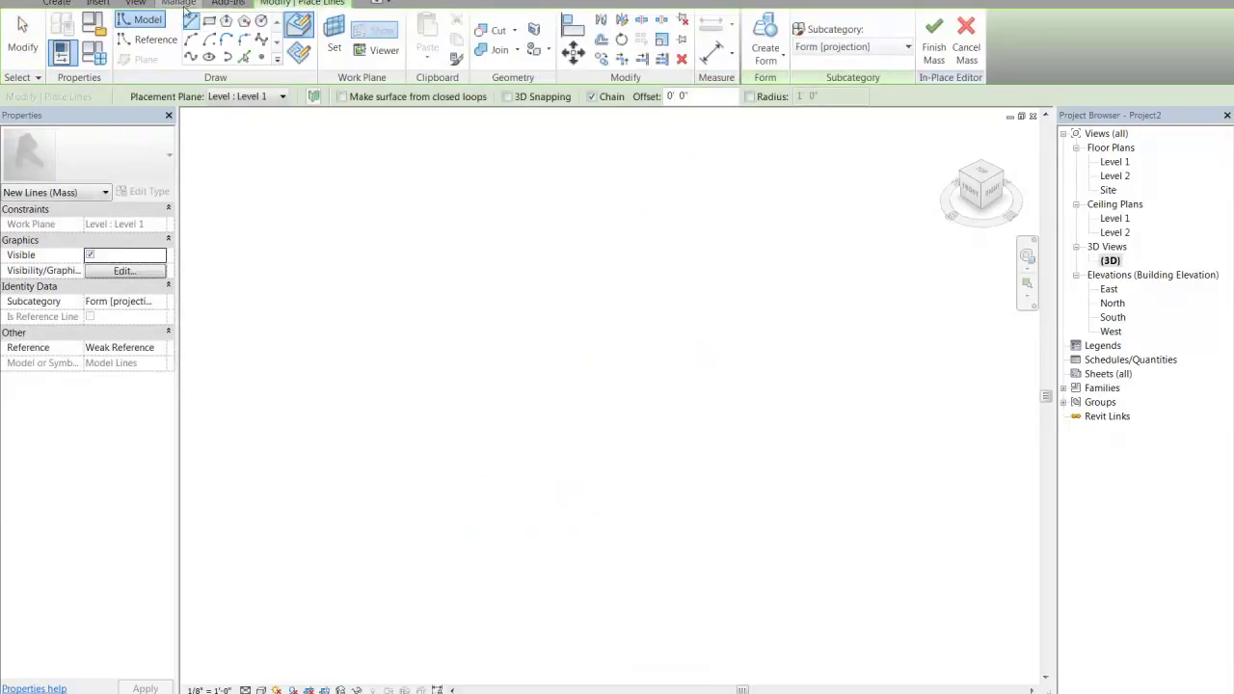
pyautogui.click(421, 430)
pyautogui.scroll(-3, 853, 323)
pyautogui.moveTo(875, 313); pyautogui.dragTo(78, 462, button='middle')
pyautogui.moveTo(505, 421); pyautogui.dragTo(804, 408, button='middle')
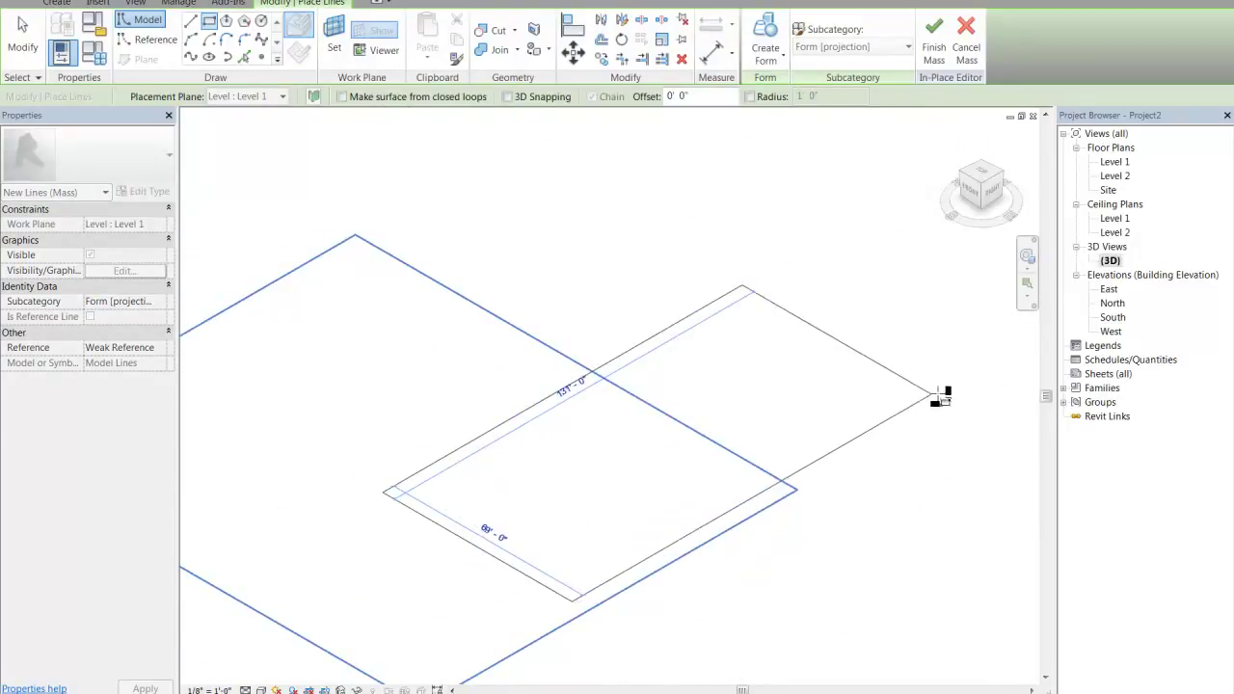
pyautogui.scroll(-2, 985, 347)
pyautogui.moveTo(985, 347); pyautogui.dragTo(807, 377, button='middle')
pyautogui.scroll(-2, 888, 347)
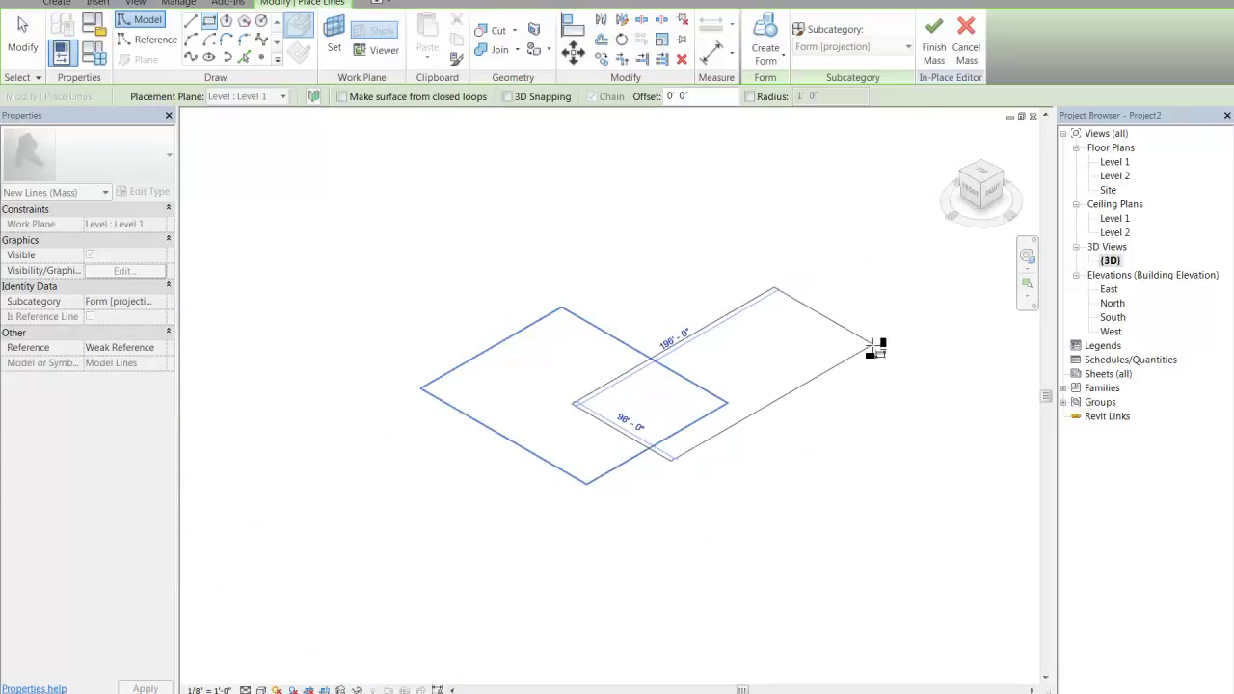
pyautogui.click(870, 349)
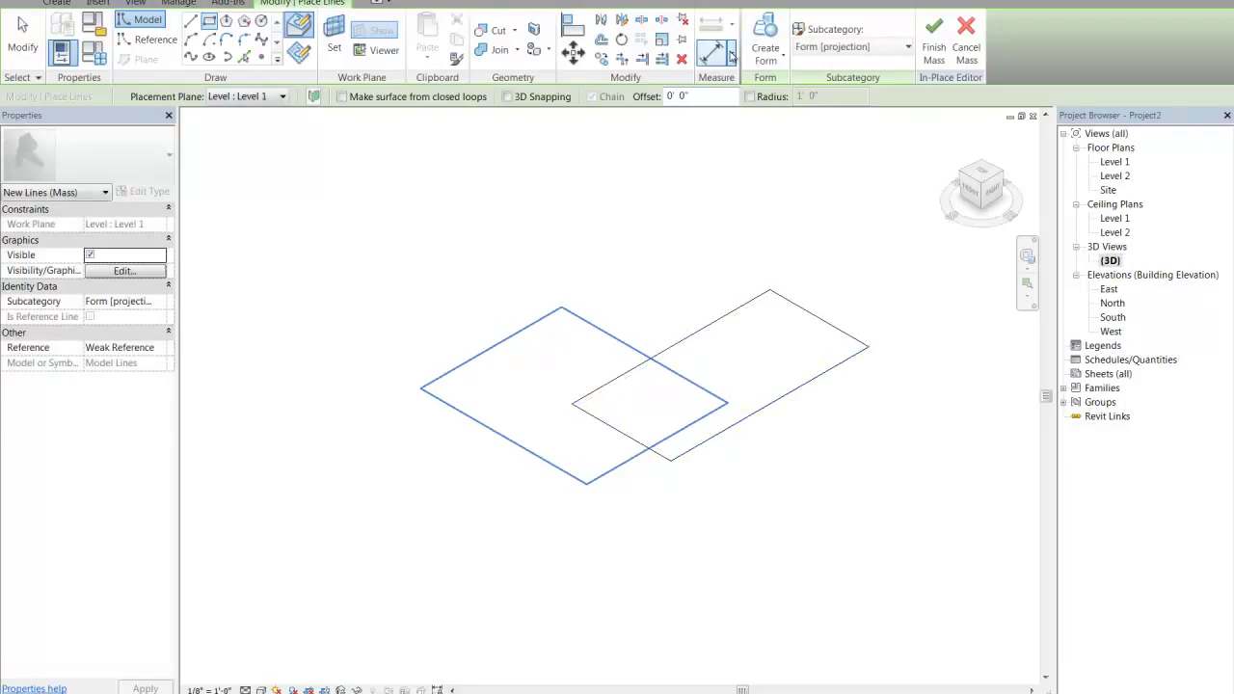
# Create a solid form from the rectangle and raise its top face to a height of about 318'-9"
pyautogui.click(766, 38)
pyautogui.keyDown('shift'); pyautogui.moveTo(721, 292); pyautogui.dragTo(673, 345, button='middle'); pyautogui.keyUp('shift')
pyautogui.moveTo(673, 345); pyautogui.dragTo(478, 532, button='middle')
pyautogui.moveTo(505, 509); pyautogui.dragTo(512, 187)
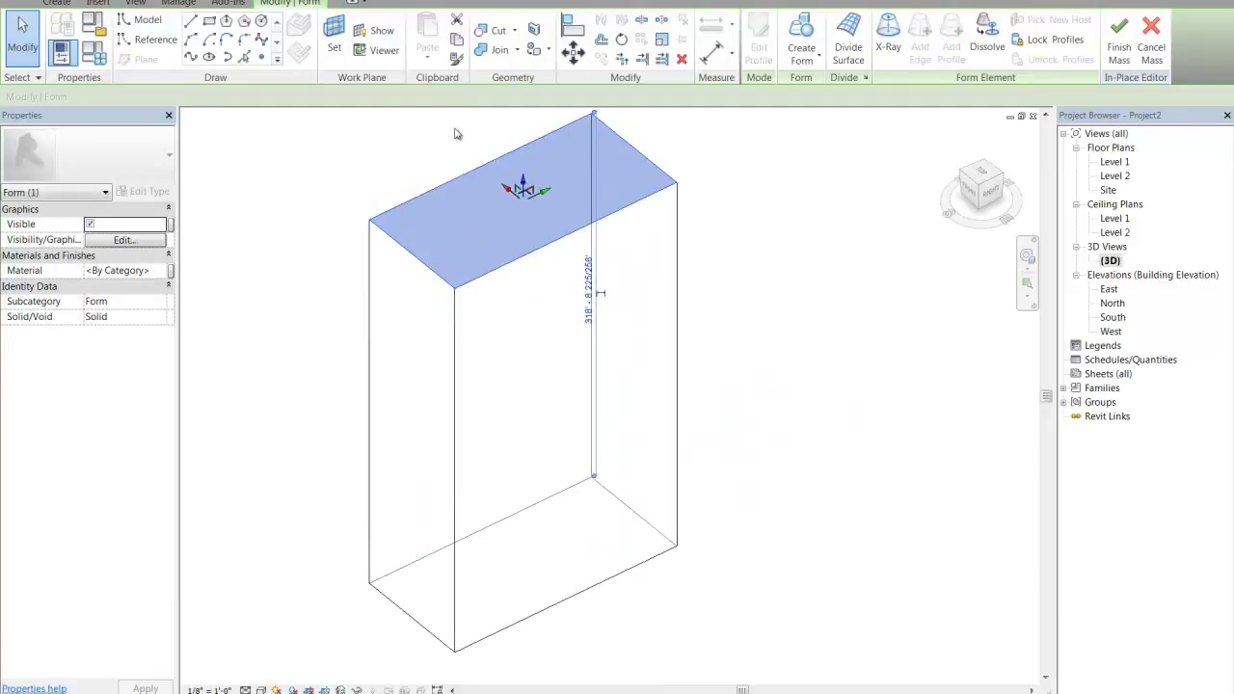
# Rotate the form's top face about 15 degrees and pull one vertical corner edge outward along both horizontal directions
pyautogui.click(622, 39)
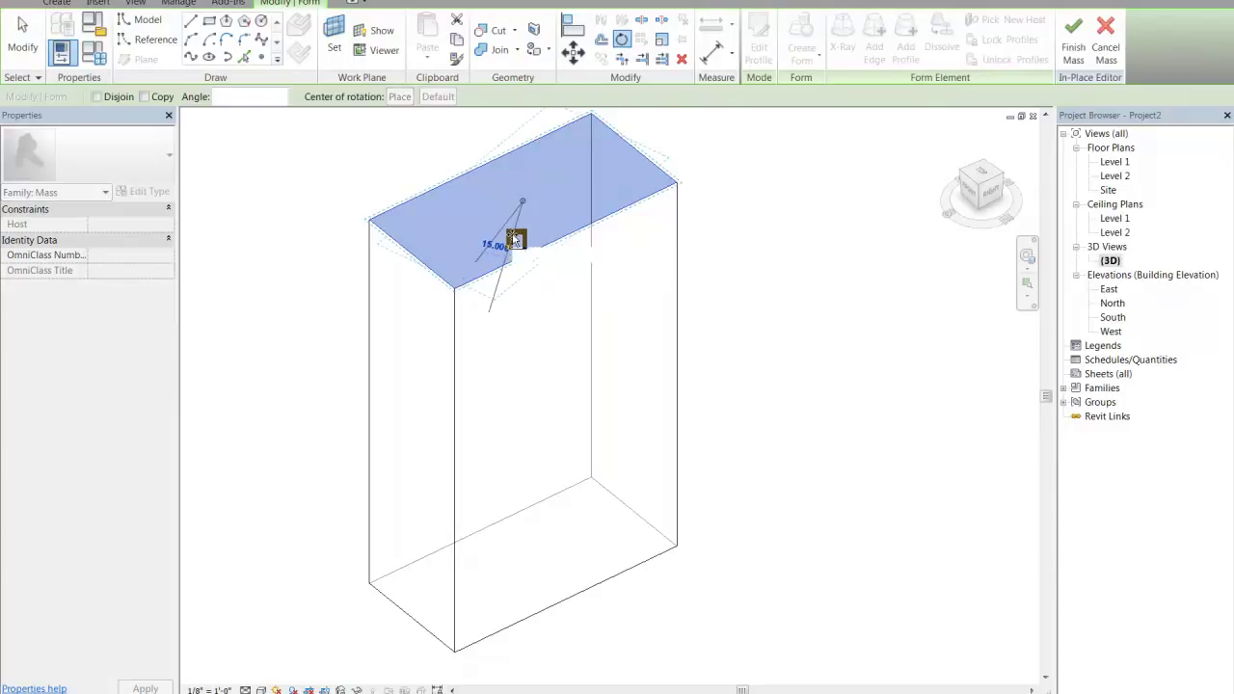
pyautogui.click(517, 239)
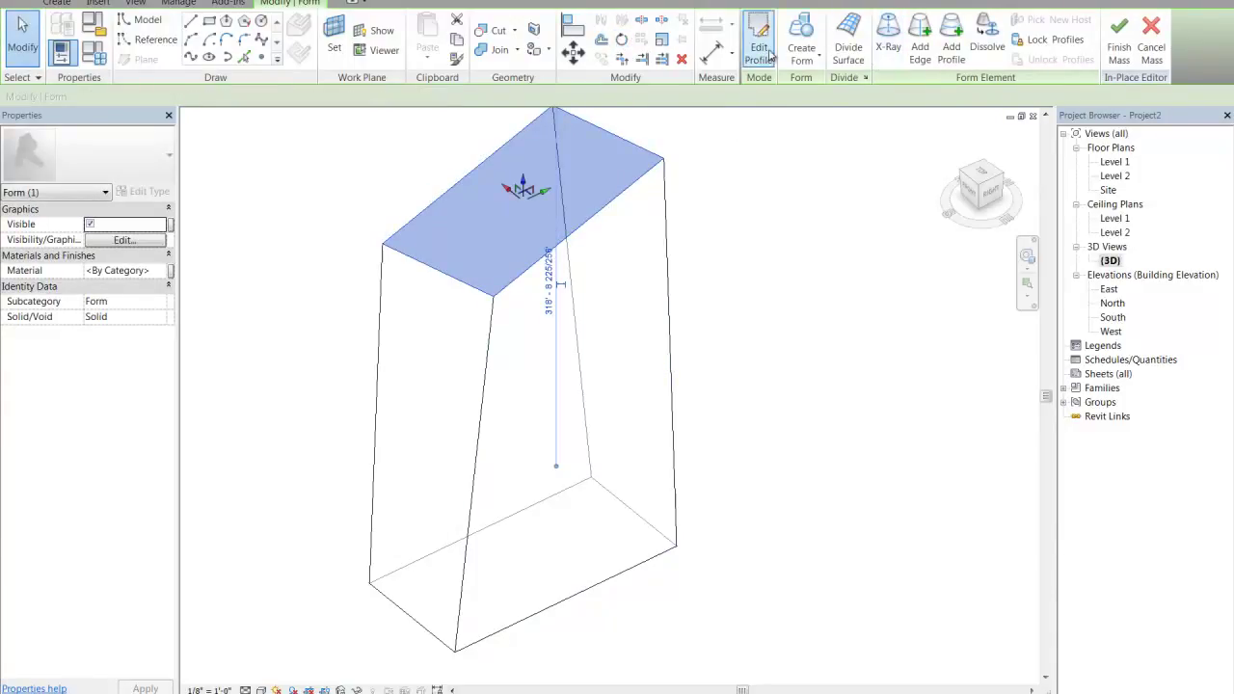
pyautogui.keyDown('shift'); pyautogui.moveTo(777, 228); pyautogui.dragTo(592, 163, button='middle'); pyautogui.keyUp('shift')
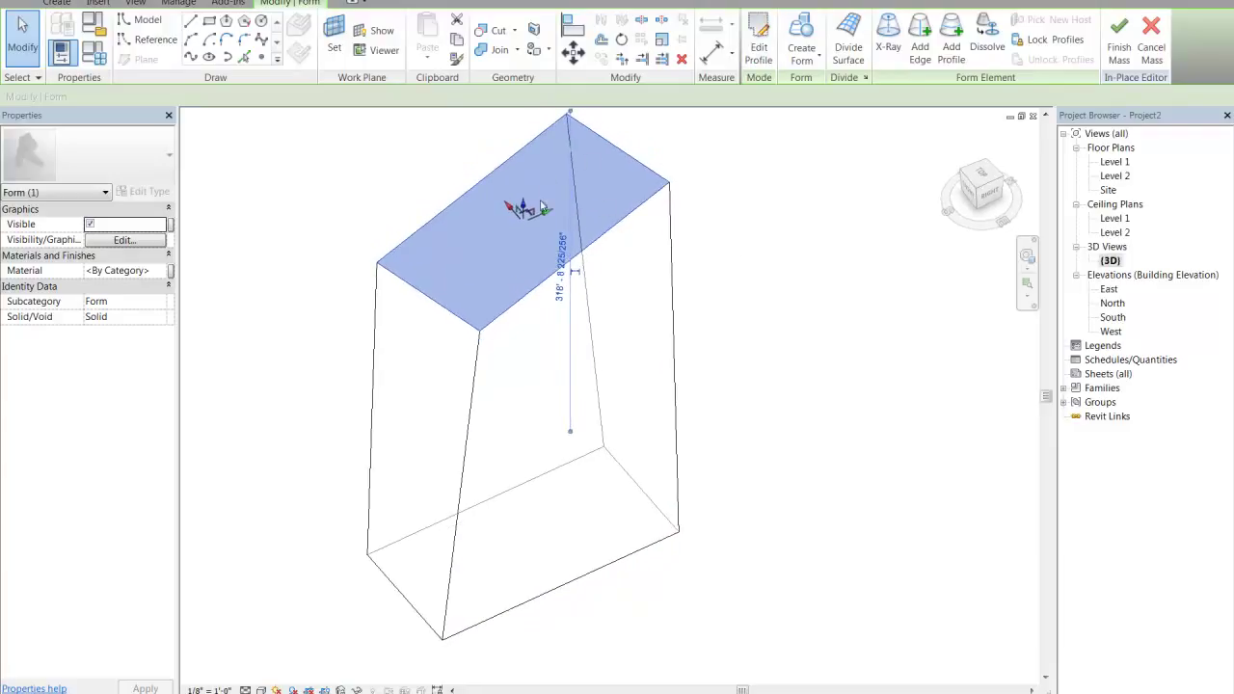
pyautogui.click(675, 345)
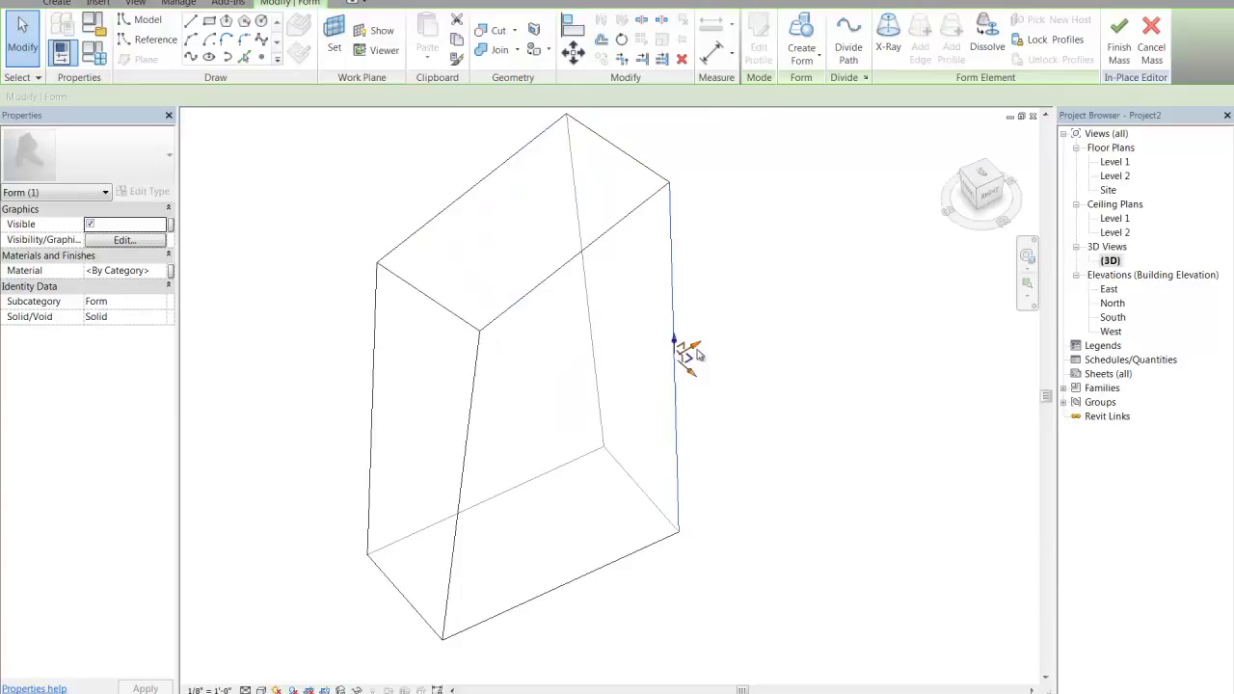
pyautogui.moveTo(694, 352); pyautogui.dragTo(741, 322)
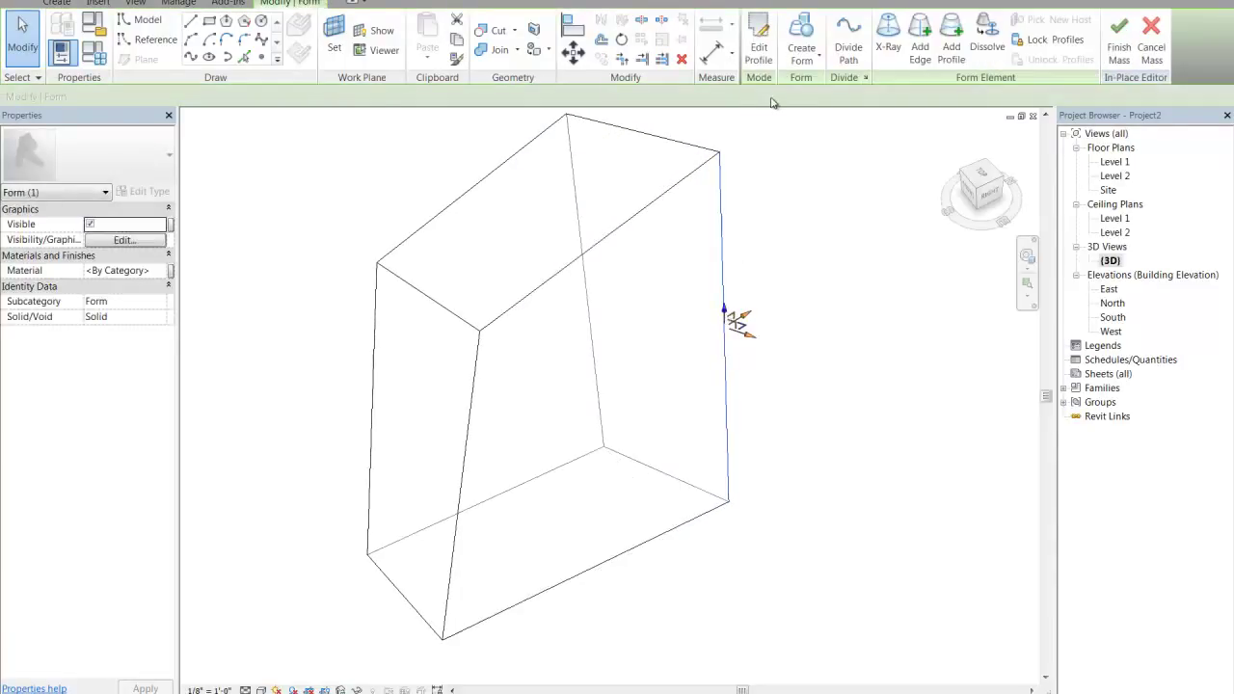
pyautogui.moveTo(740, 323); pyautogui.dragTo(763, 330)
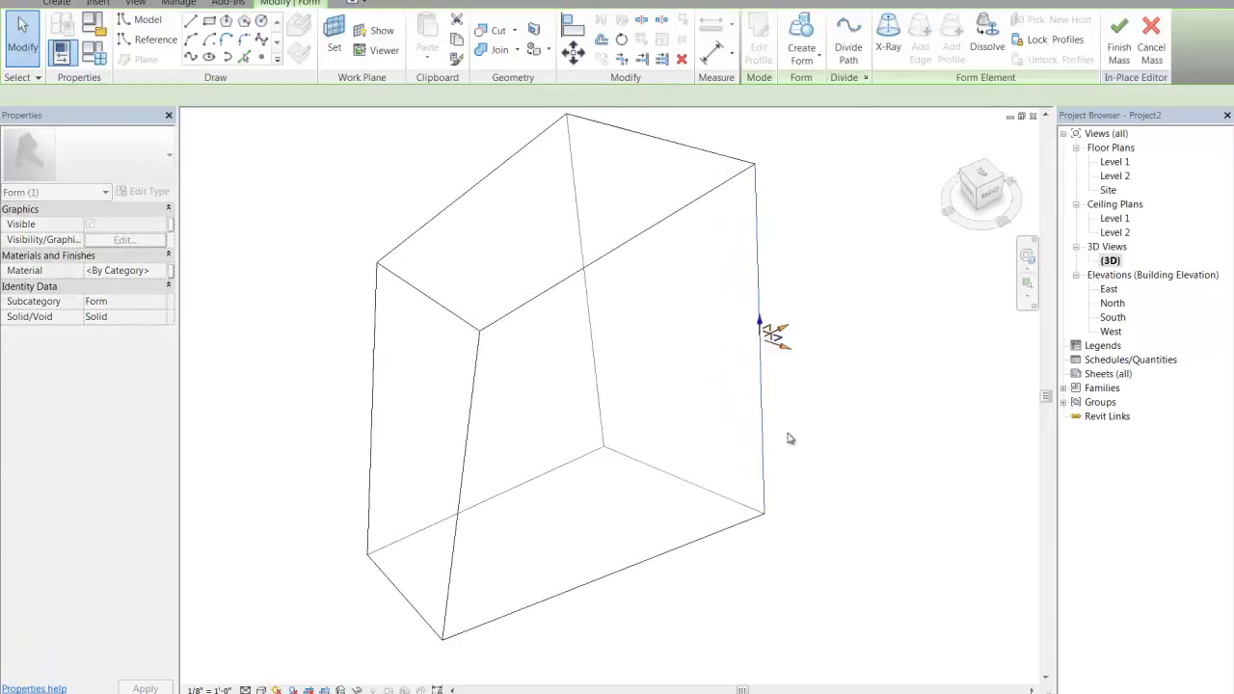
pyautogui.click(807, 459)
pyautogui.keyDown('shift'); pyautogui.moveTo(807, 459); pyautogui.dragTo(741, 472, button='middle'); pyautogui.keyUp('shift')
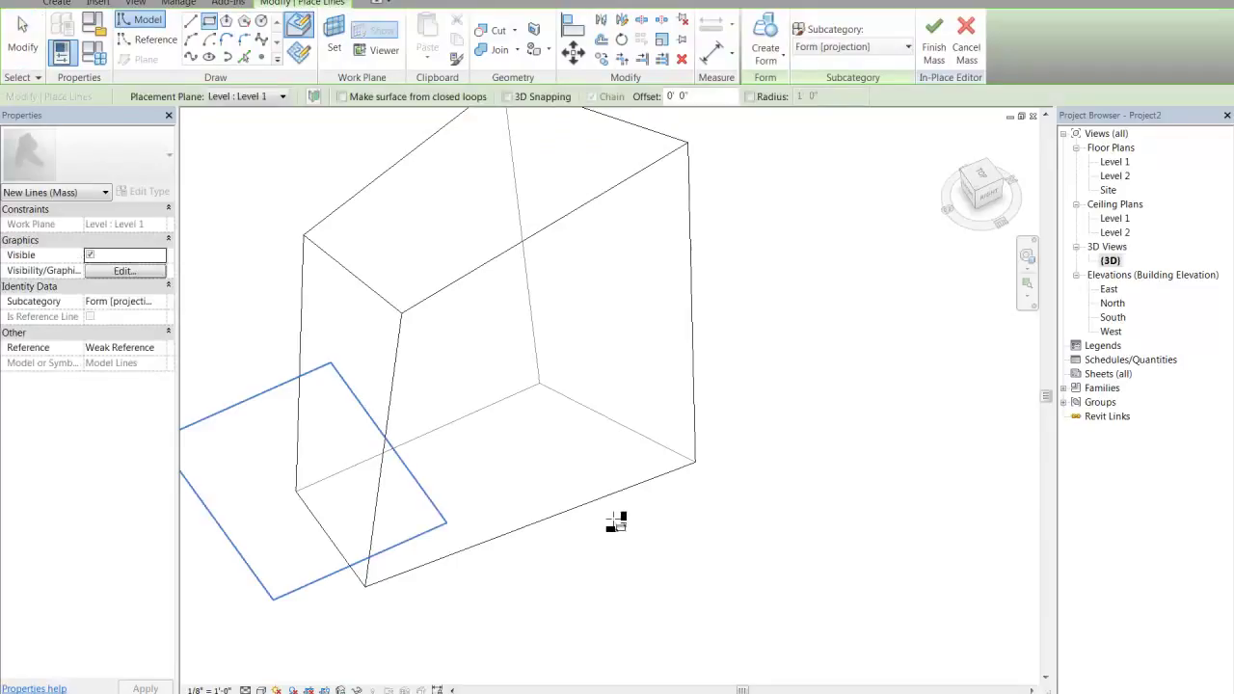
pyautogui.moveTo(540, 514)
pyautogui.keyDown('shift'); pyautogui.mouseDown(button='middle')
pyautogui.moveTo(601, 570)
pyautogui.moveTo(832, 454)
pyautogui.moveTo(820, 559)
pyautogui.moveTo(752, 511)
pyautogui.mouseUp(button='middle'); pyautogui.keyUp('shift')
pyautogui.click(513, 472)
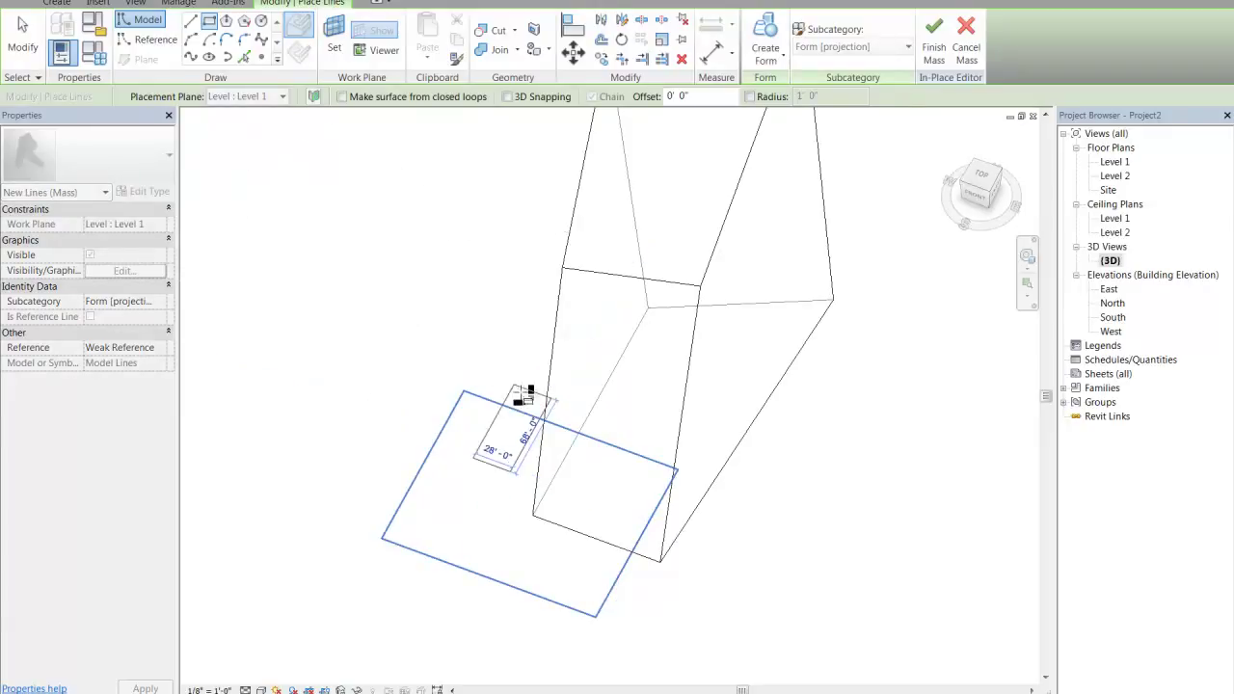
pyautogui.keyDown('shift'); pyautogui.moveTo(583, 578); pyautogui.dragTo(868, 515, button='middle'); pyautogui.keyUp('shift')
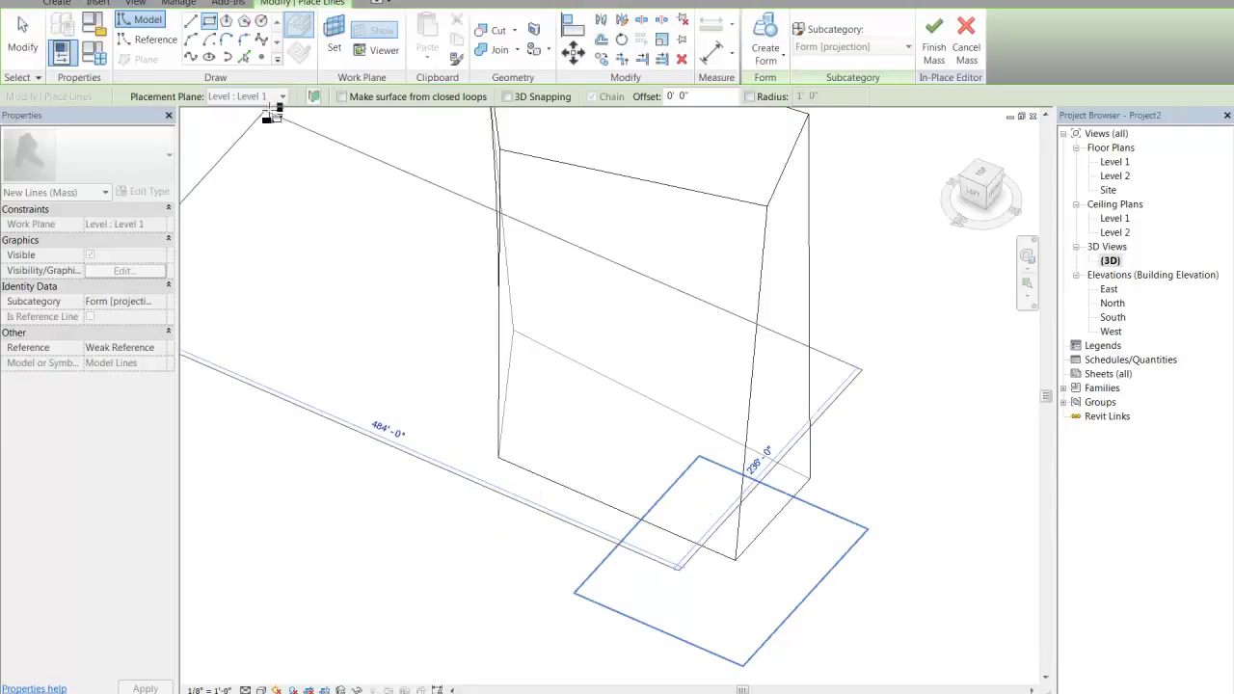
pyautogui.press('Escape')
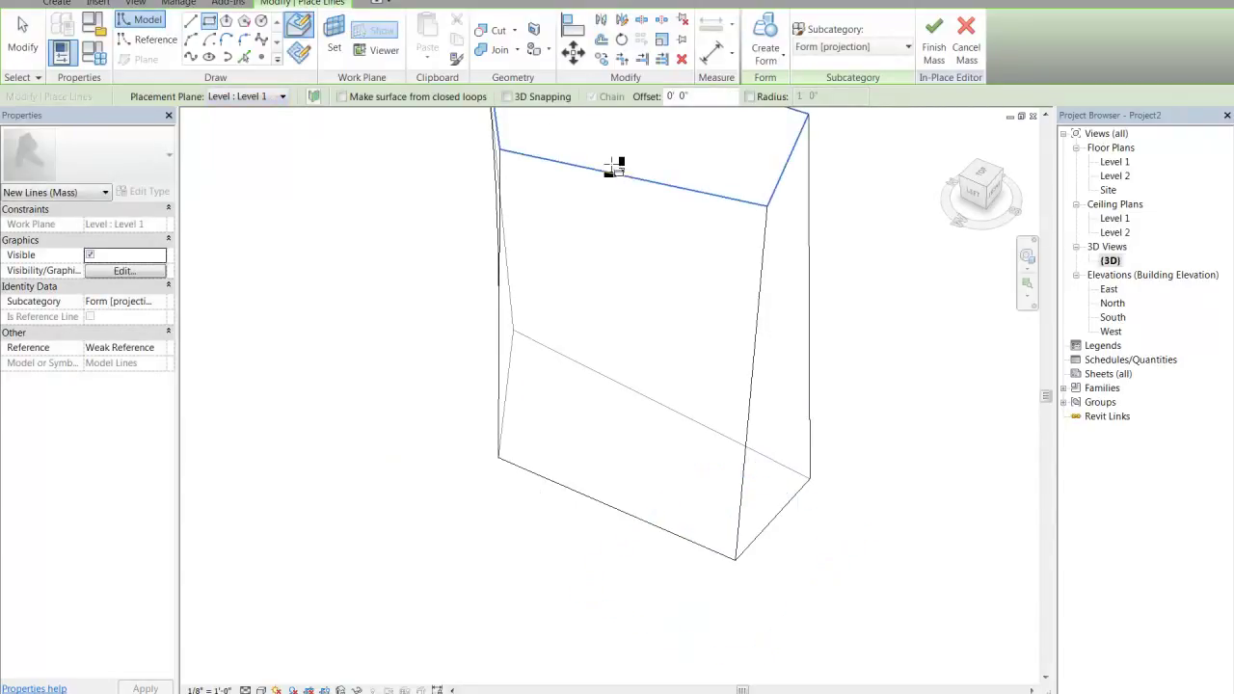
# Sketch a rectangle about 96' by 96' on Level 1, overlapping a bottom corner of the solid form
pyautogui.keyDown('shift'); pyautogui.moveTo(617, 168); pyautogui.dragTo(559, 467, button='middle'); pyautogui.keyUp('shift')
pyautogui.keyDown('shift'); pyautogui.moveTo(615, 593); pyautogui.dragTo(557, 417, button='middle'); pyautogui.keyUp('shift')
pyautogui.click(425, 431)
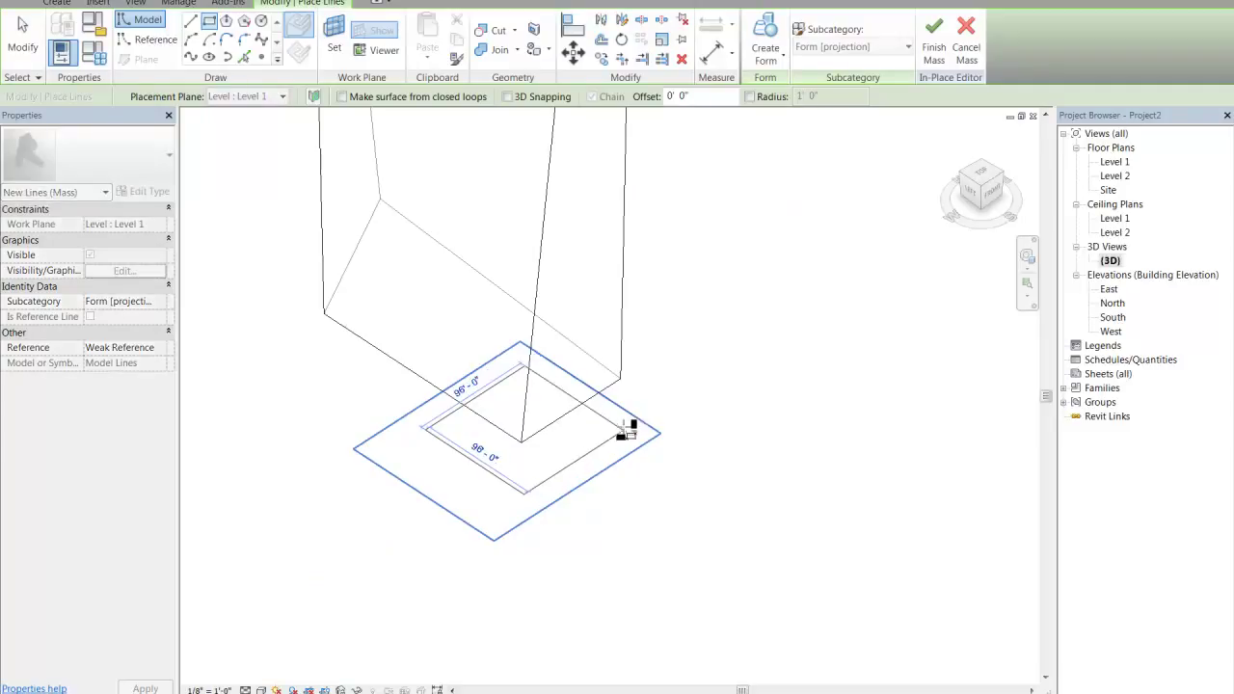
pyautogui.click(622, 425)
# Create a void form from the square sketch to cut a notch in the solid's corner, and finish the mass
pyautogui.click(781, 55)
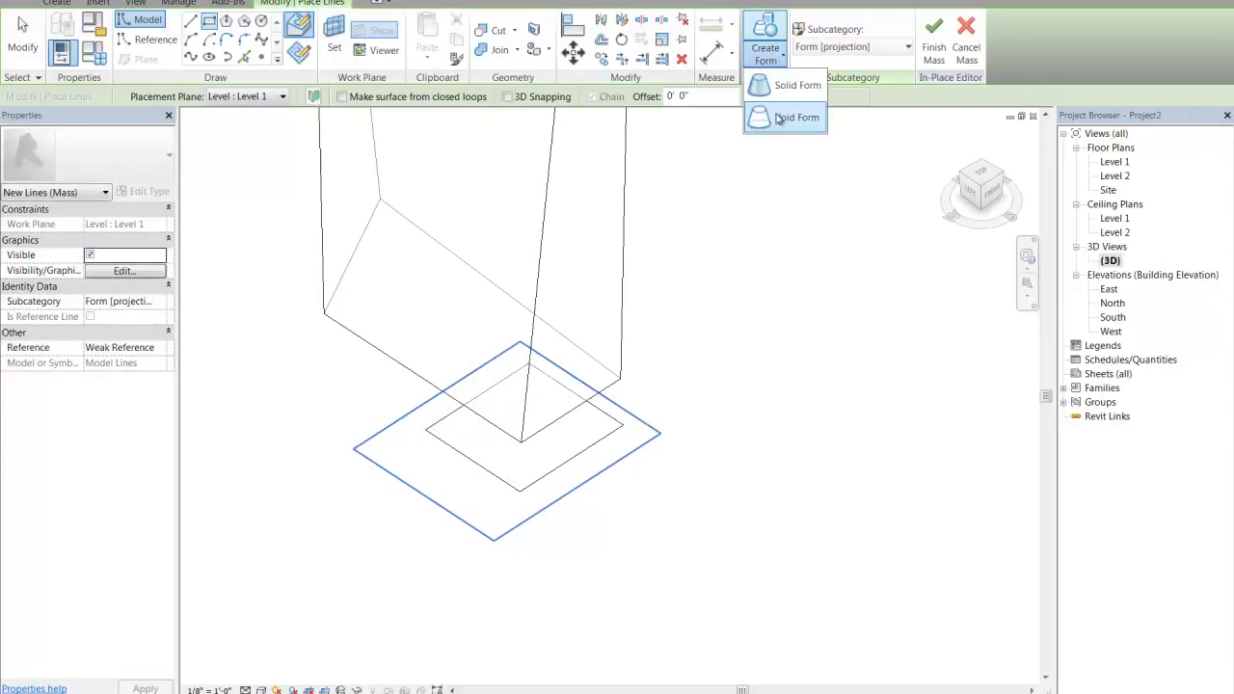
pyautogui.click(780, 123)
pyautogui.moveTo(526, 405); pyautogui.dragTo(507, 366)
pyautogui.click(1118, 43)
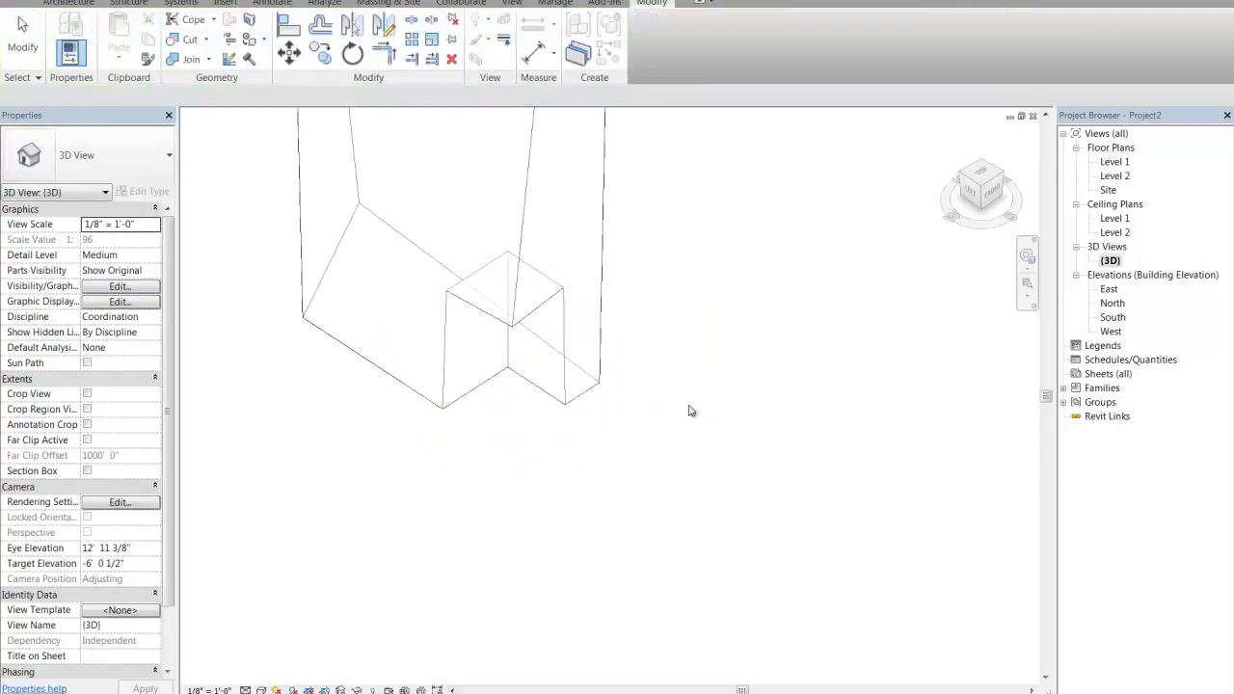
# Start a second in-place mass named Mass 2
pyautogui.keyDown('shift'); pyautogui.moveTo(601, 468); pyautogui.dragTo(554, 450, button='middle'); pyautogui.keyUp('shift')
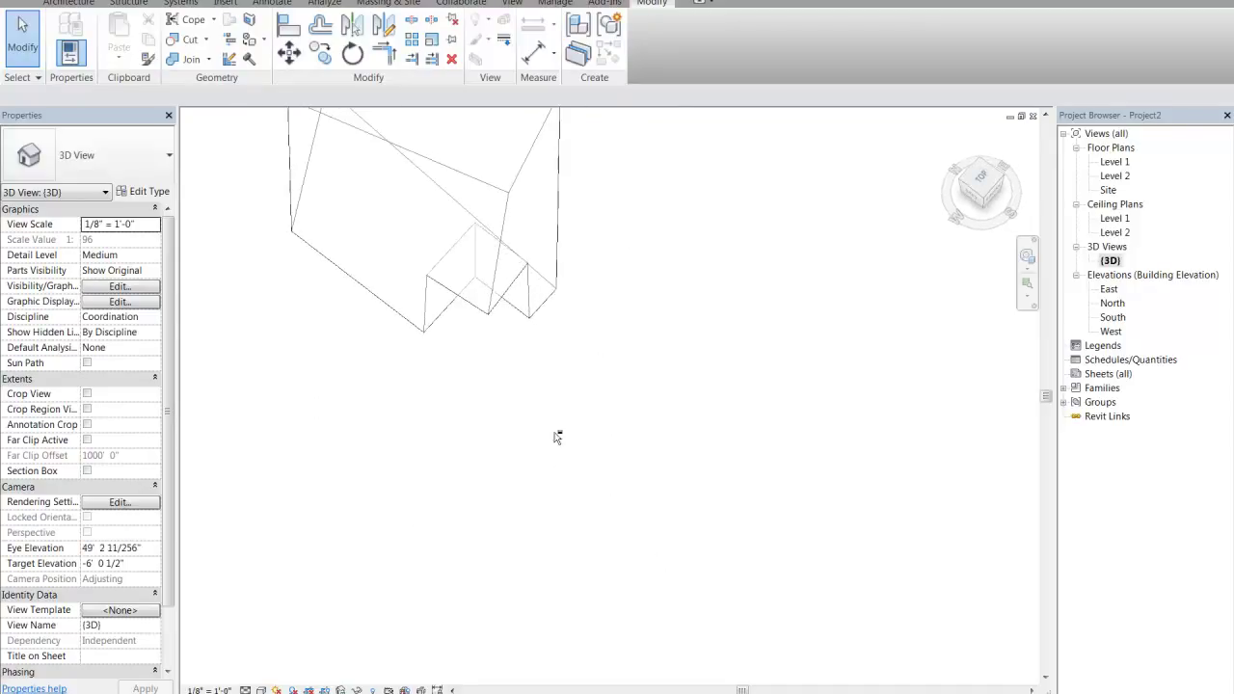
pyautogui.keyDown('shift'); pyautogui.moveTo(479, 201); pyautogui.dragTo(598, 396, button='middle'); pyautogui.keyUp('shift')
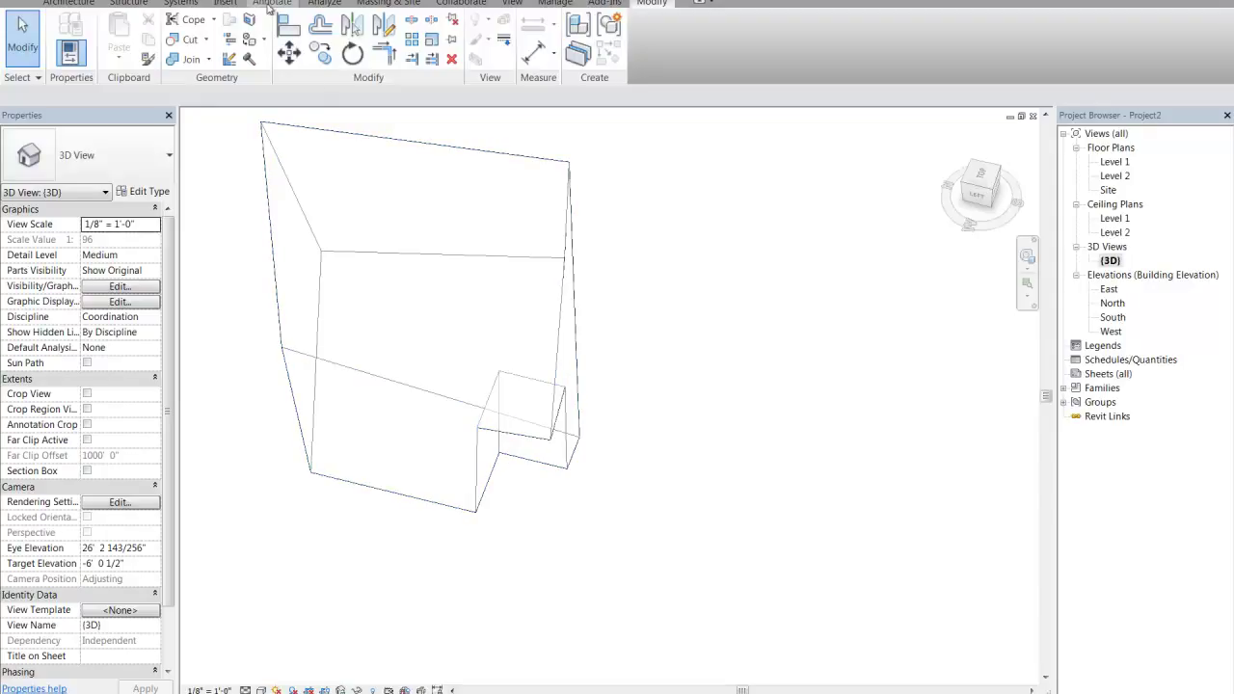
pyautogui.click(64, 4)
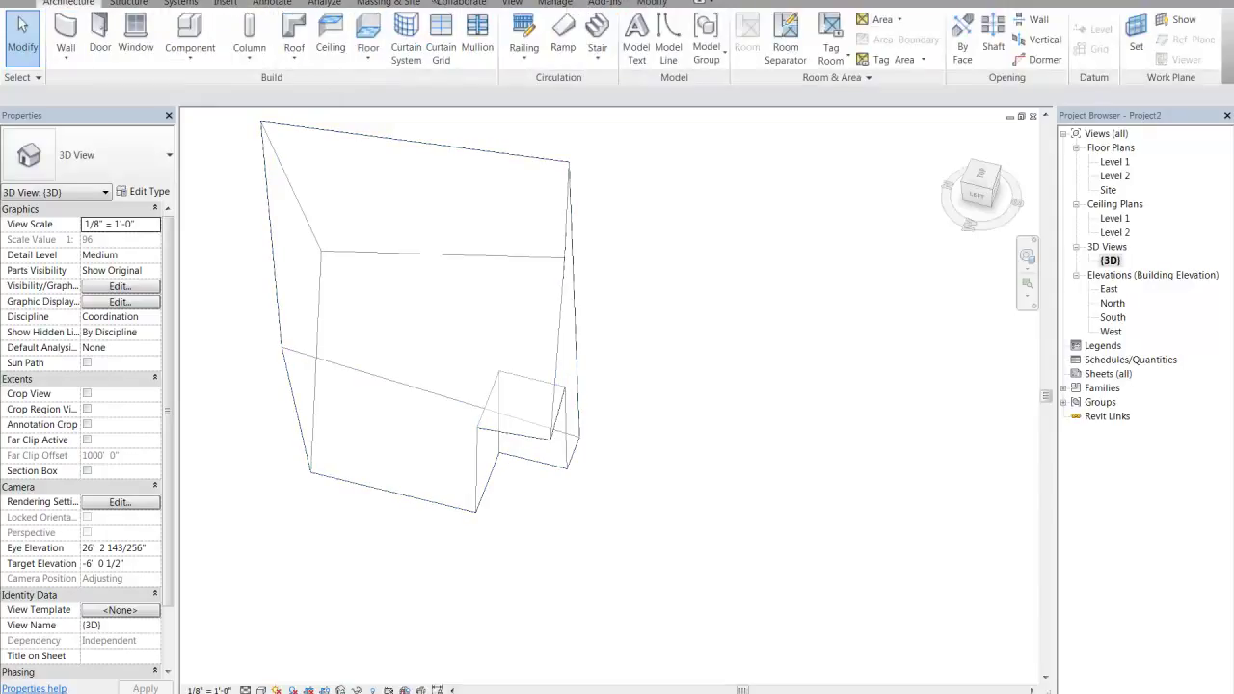
pyautogui.click(392, 4)
pyautogui.click(161, 48)
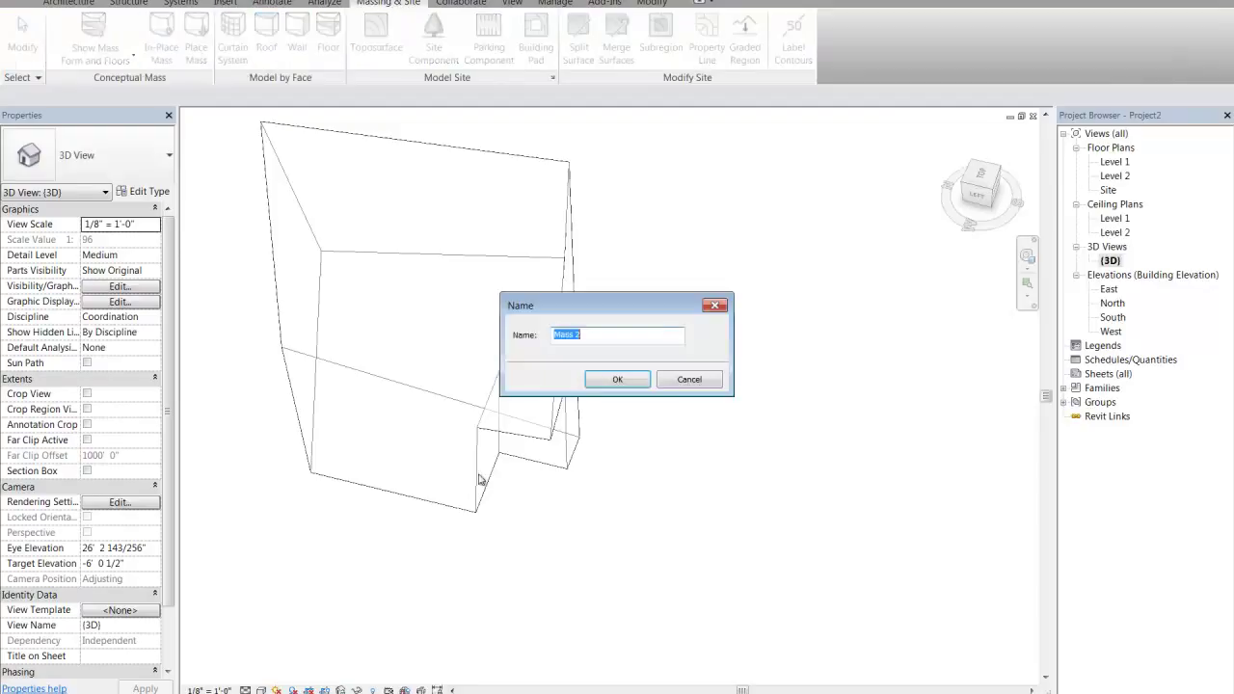
pyautogui.click(617, 379)
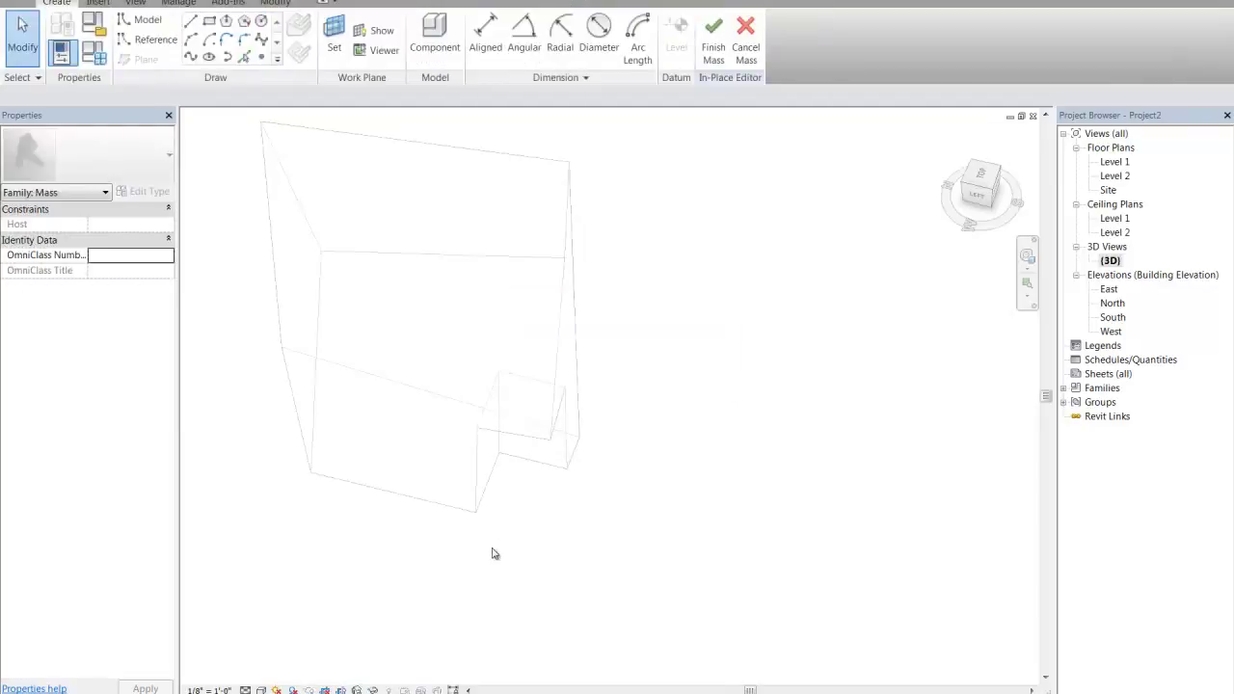
# Sketch a rectangle about 192' by 72' on Level 1, starting at the notch's inner corner and extending outward
pyautogui.click(209, 21)
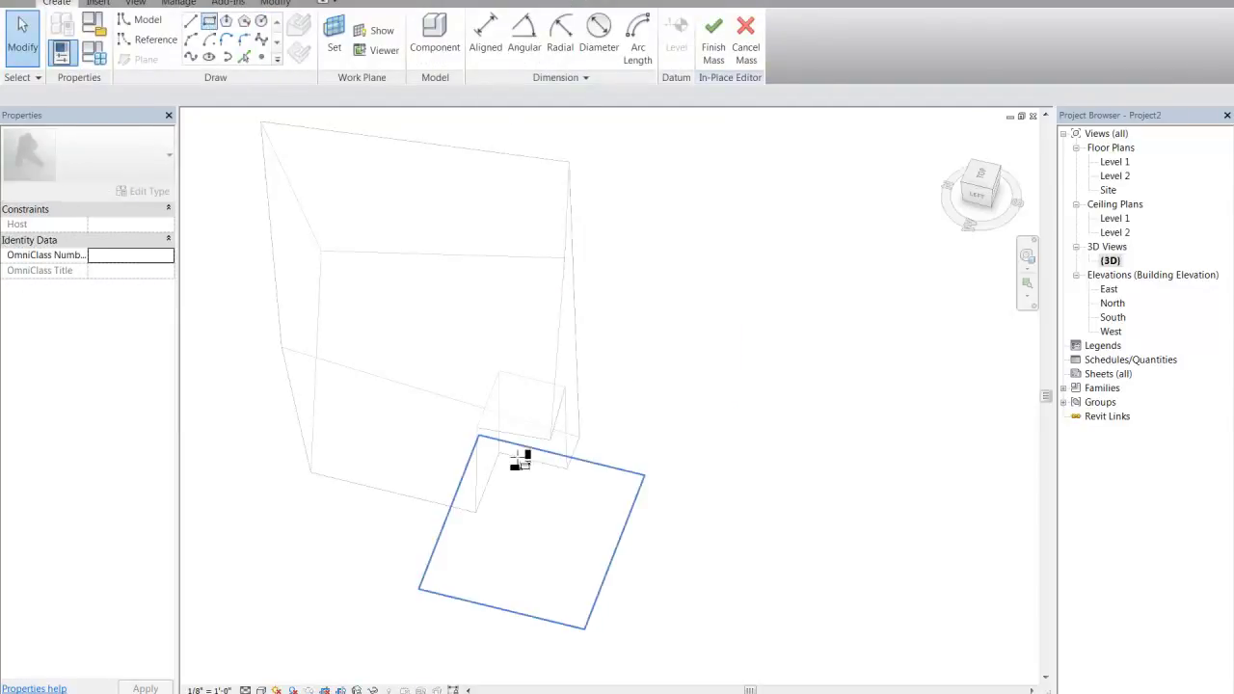
pyautogui.click(498, 452)
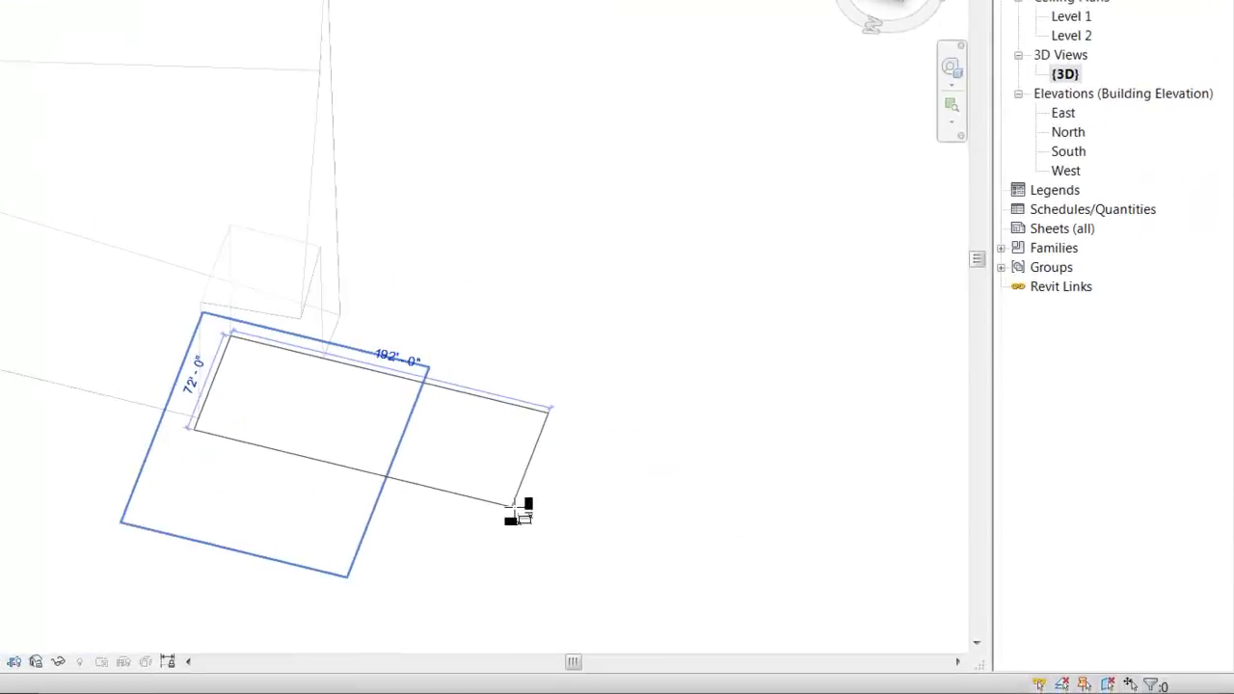
pyautogui.click(515, 505)
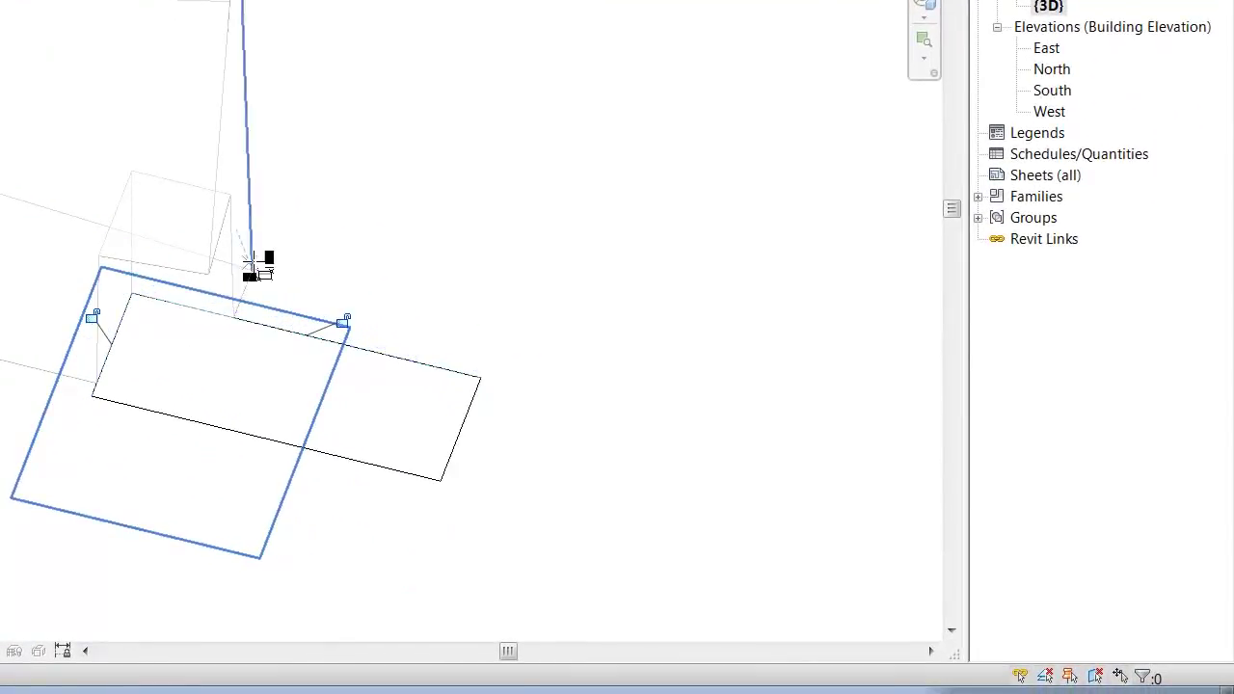
# Create a solid form from the rectangle and raise its top face to the notch's top, about 104'-7" high
pyautogui.click(344, 23)
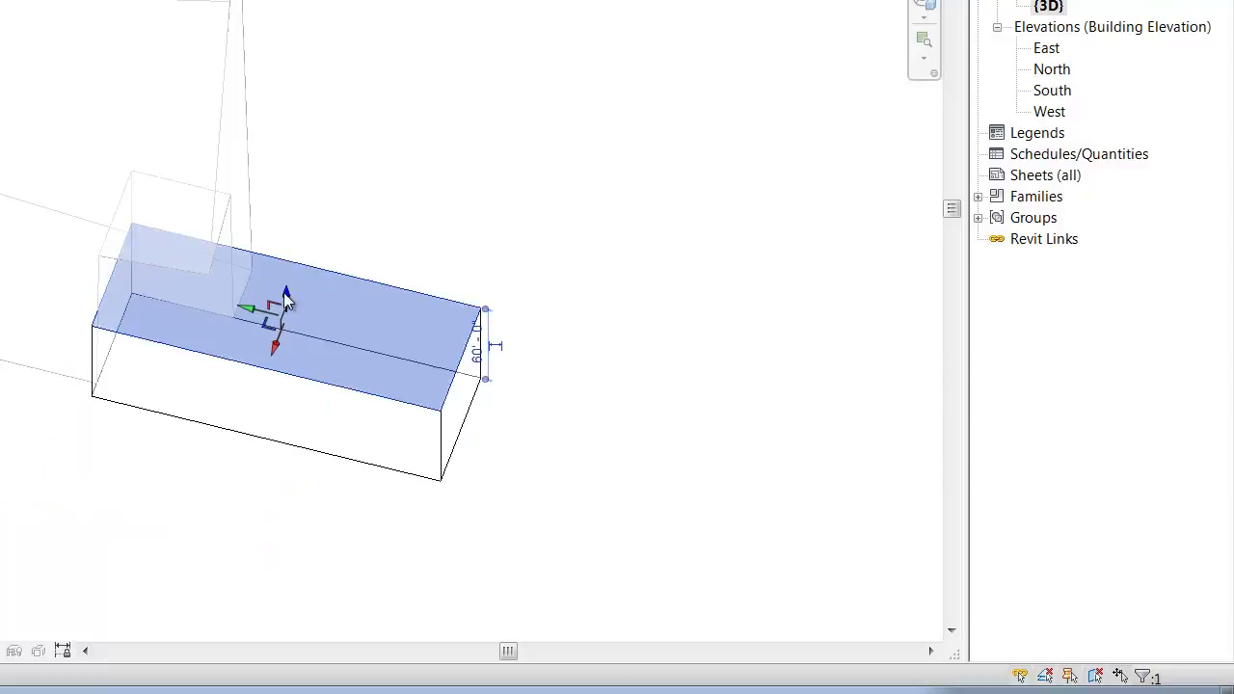
pyautogui.moveTo(289, 287); pyautogui.dragTo(184, 184)
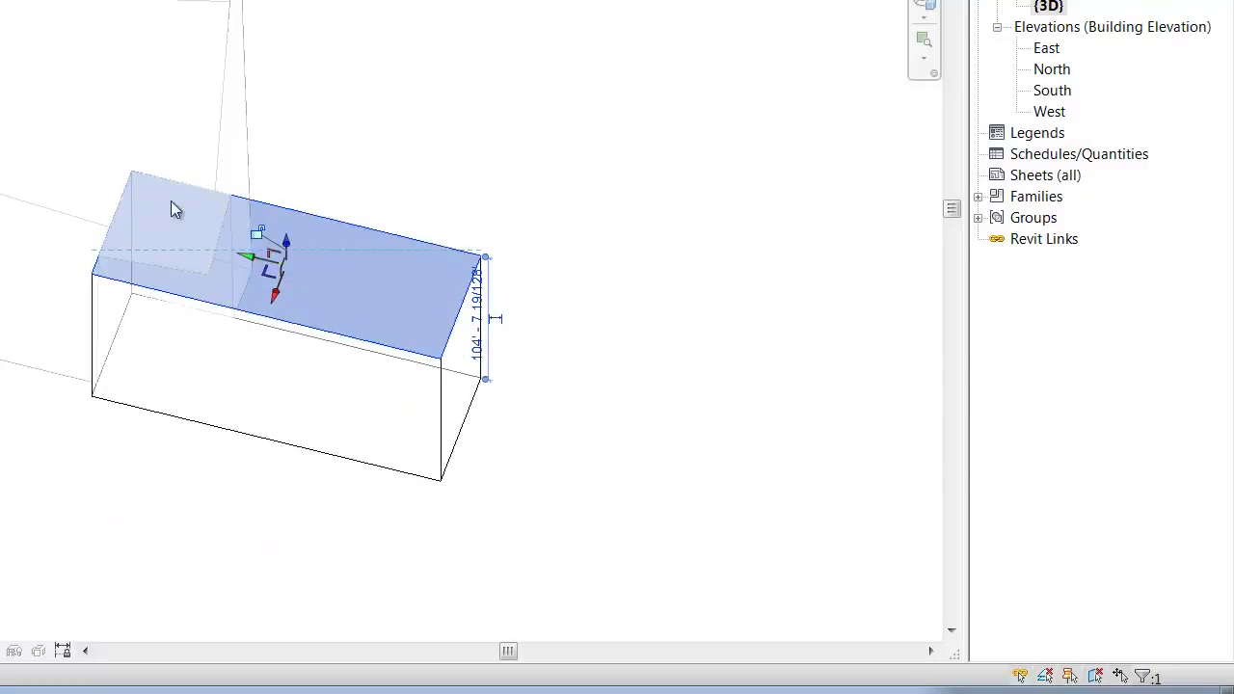
pyautogui.click(440, 144)
# Pull the top edge at the block's far end outward until the top is about 227'-10" long
pyautogui.click(481, 270)
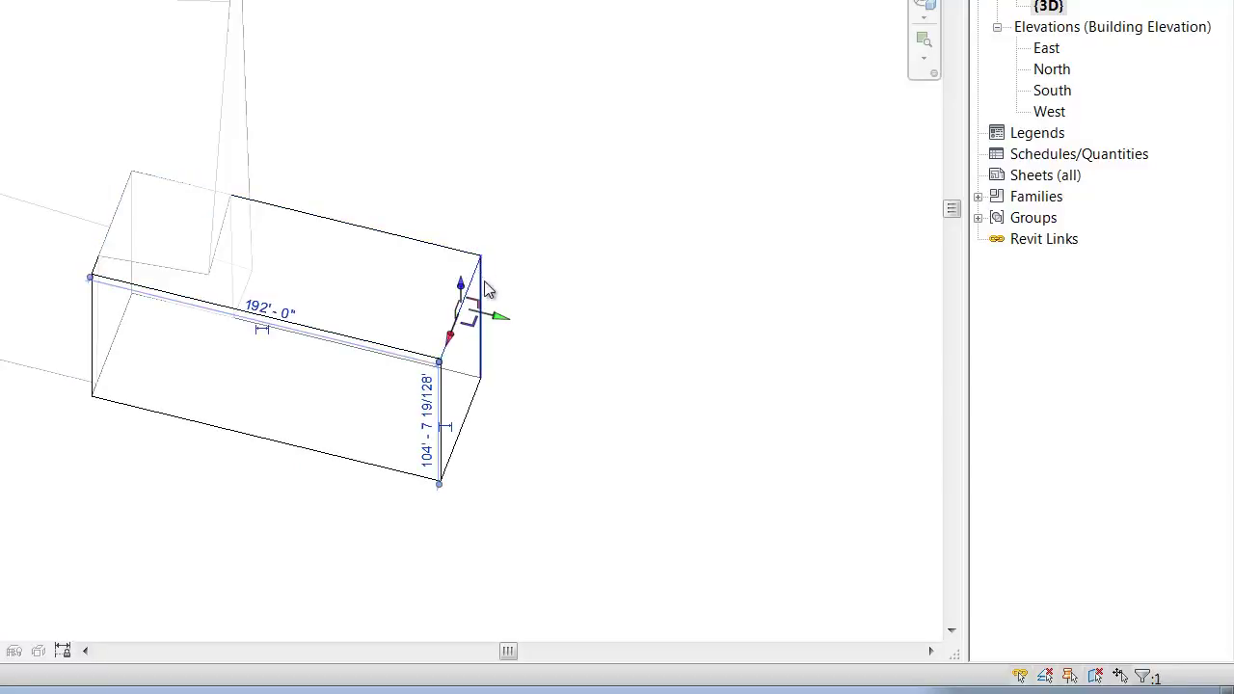
pyautogui.moveTo(497, 322); pyautogui.dragTo(484, 442)
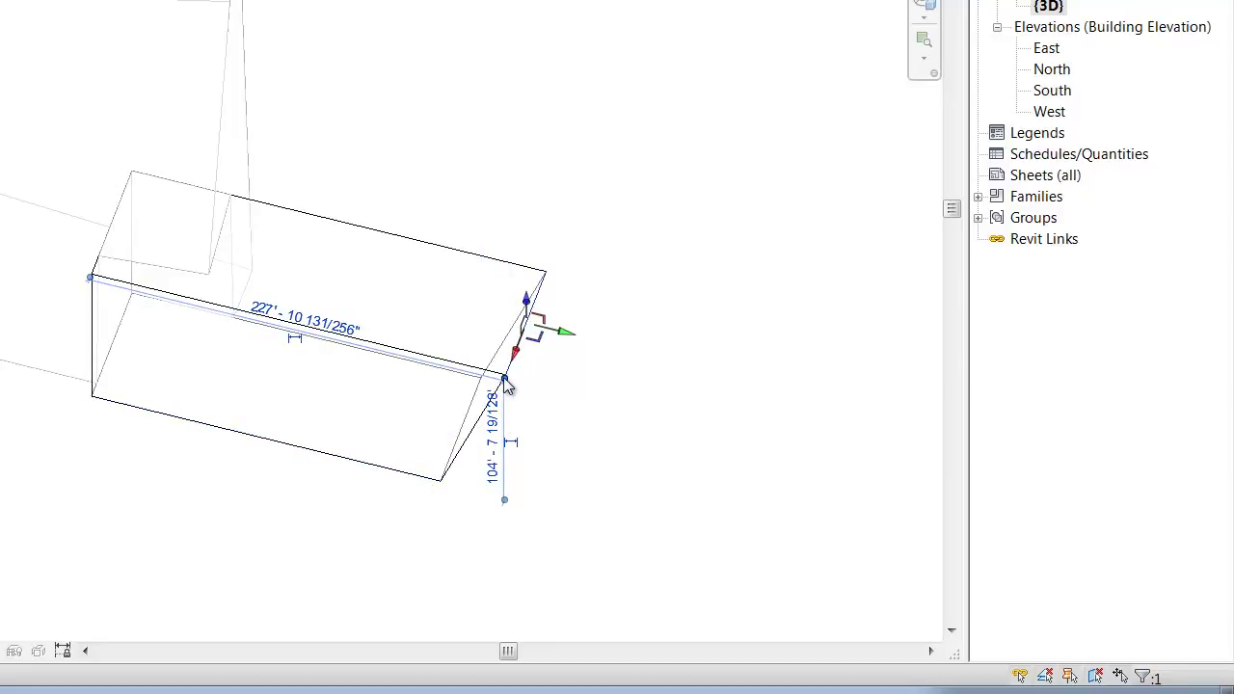
pyautogui.click(531, 397)
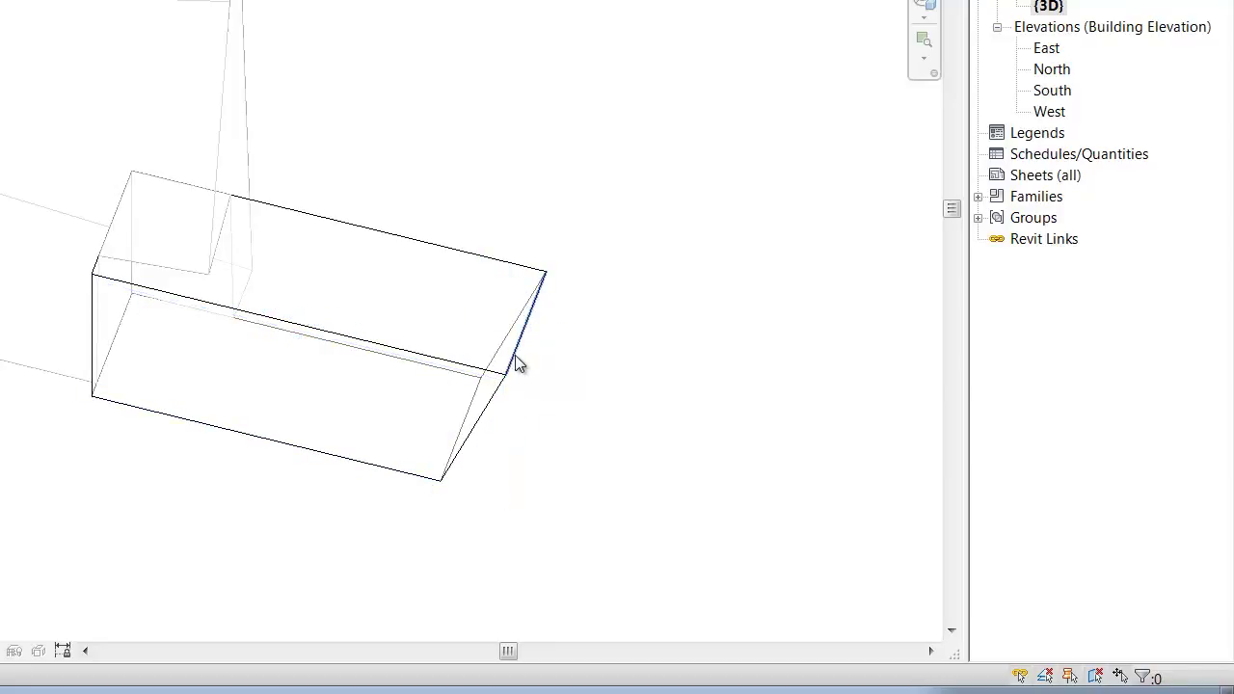
# Pull the long top edge on the block's outer side outward so that side face slopes
pyautogui.click(515, 362)
pyautogui.keyDown('shift'); pyautogui.moveTo(576, 396); pyautogui.dragTo(502, 491, button='middle'); pyautogui.keyUp('shift')
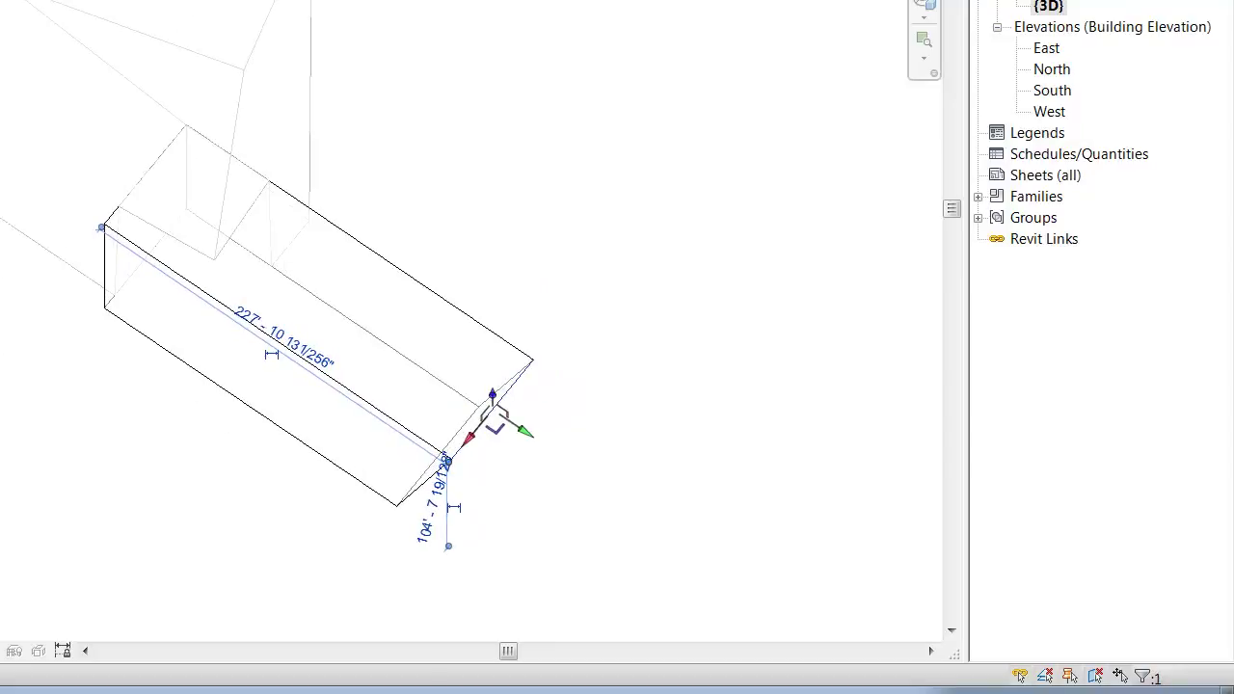
pyautogui.click(468, 334)
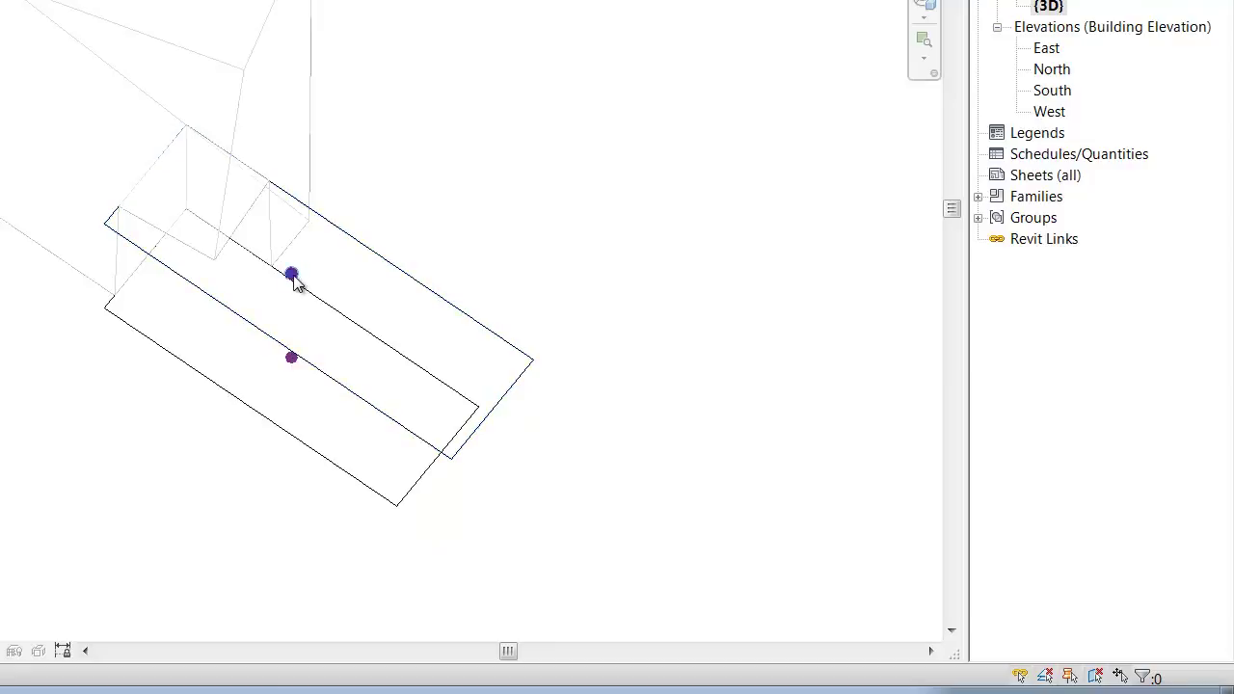
pyautogui.click(486, 334)
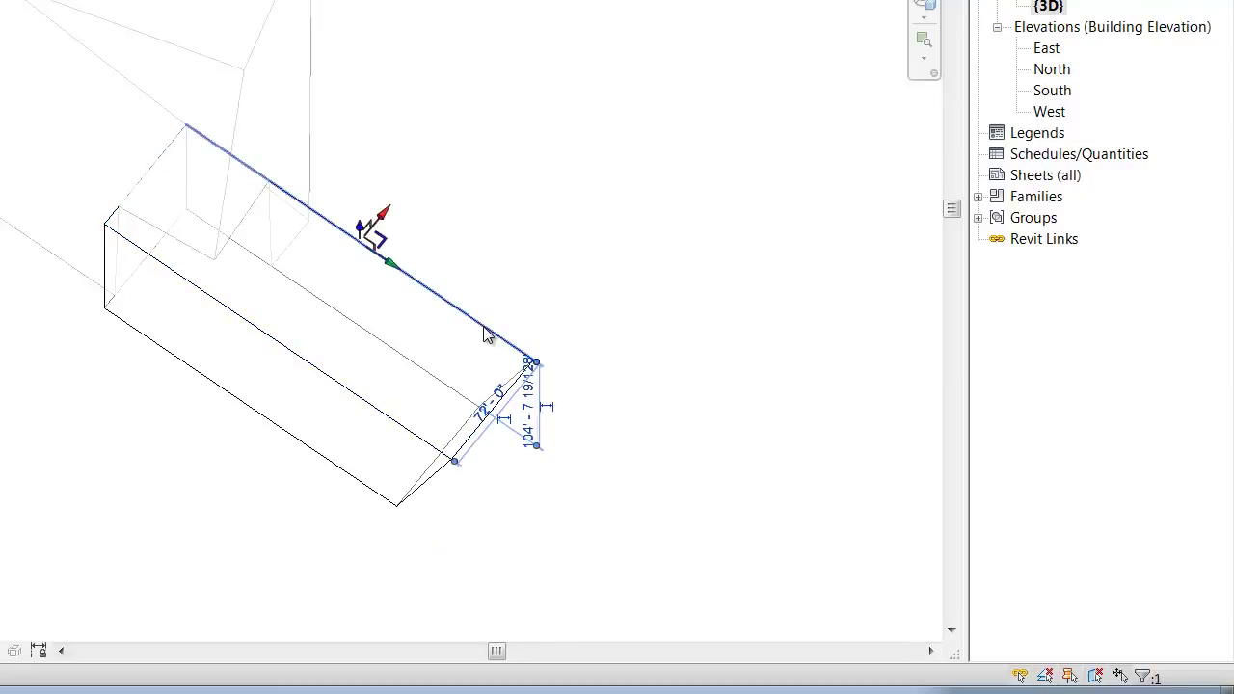
pyautogui.click(260, 329)
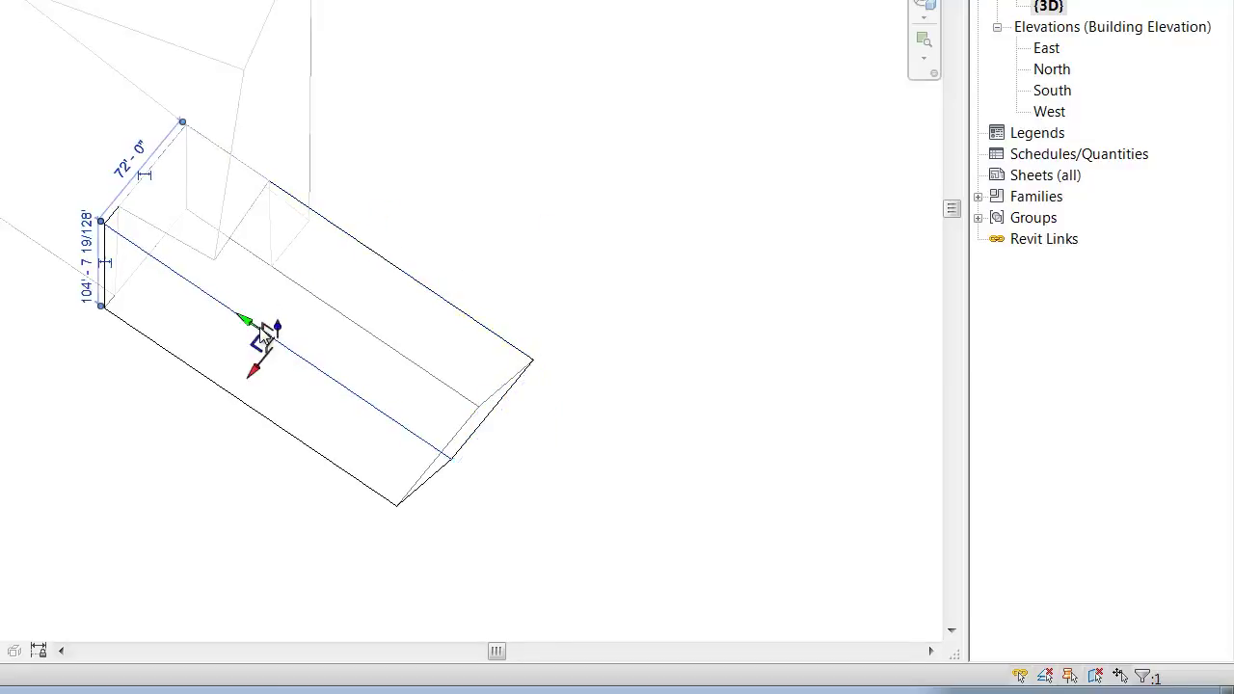
pyautogui.moveTo(251, 372); pyautogui.dragTo(233, 394)
pyautogui.click(438, 566)
# Add an edge across the middle of the block's long outer face and pull it outward to crease the face
pyautogui.keyDown('shift'); pyautogui.moveTo(438, 565); pyautogui.dragTo(414, 251, button='middle'); pyautogui.keyUp('shift')
pyautogui.click(434, 208)
pyautogui.keyDown('shift'); pyautogui.moveTo(531, 391); pyautogui.dragTo(393, 511, button='middle'); pyautogui.keyUp('shift')
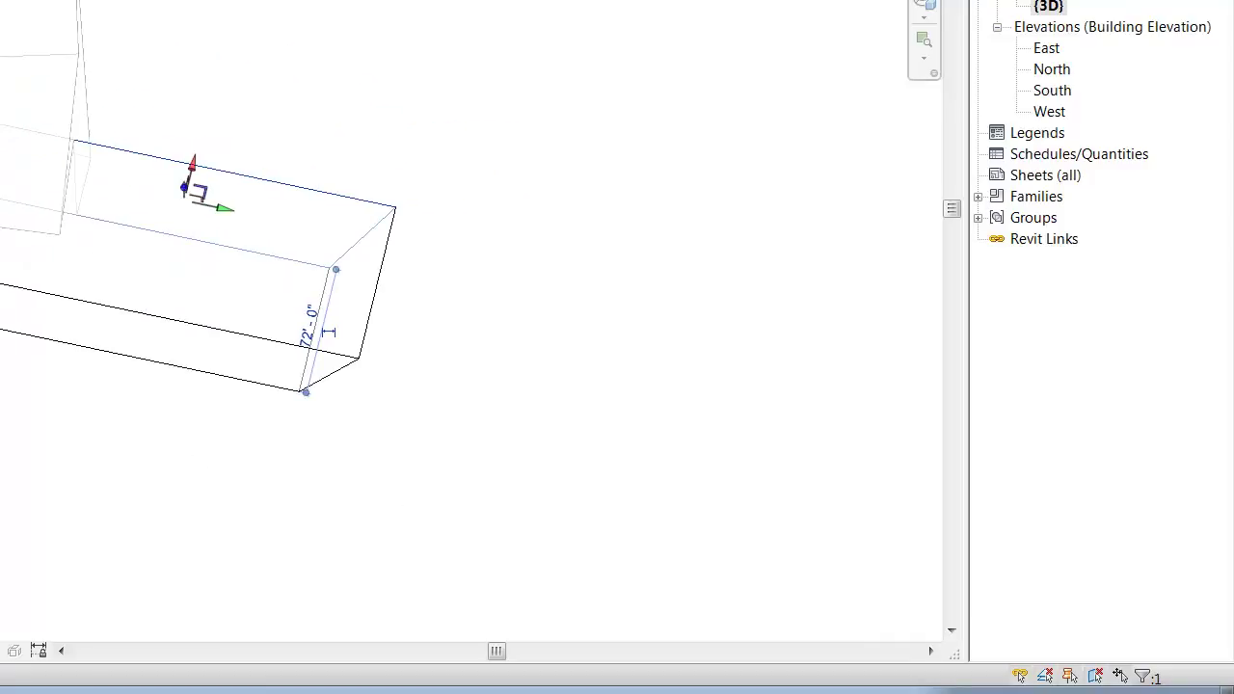
pyautogui.press('Escape')
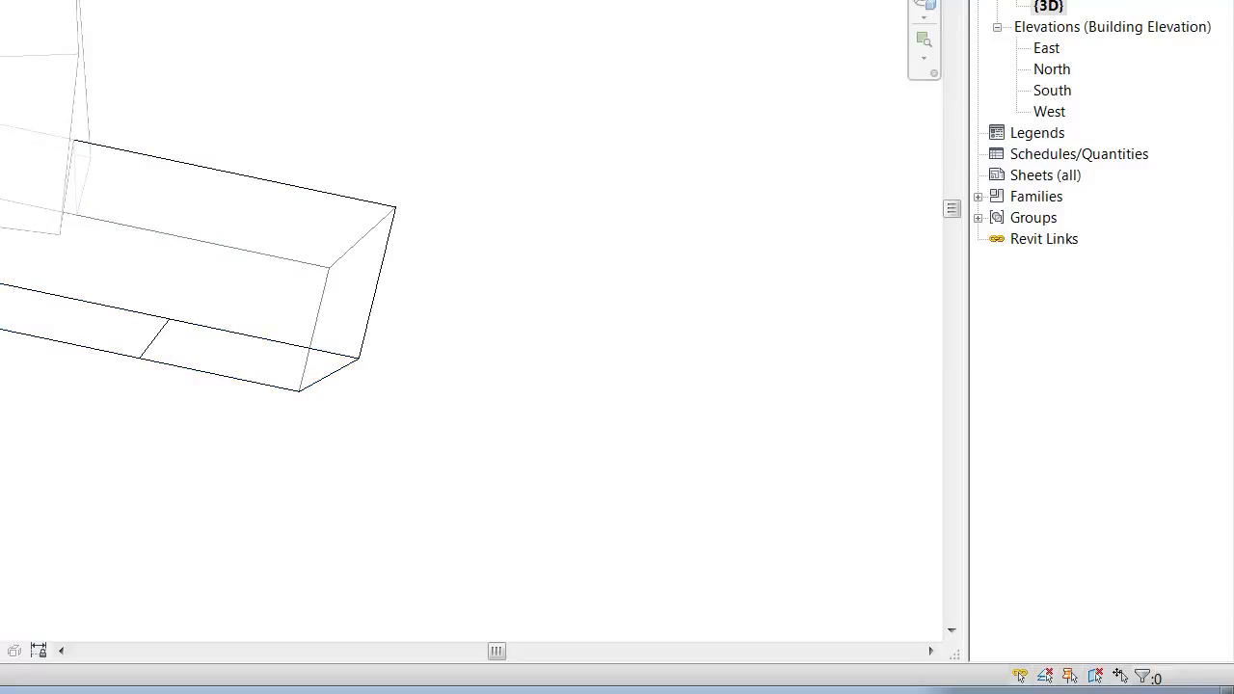
pyautogui.press('Tab')
pyautogui.press('Tab')
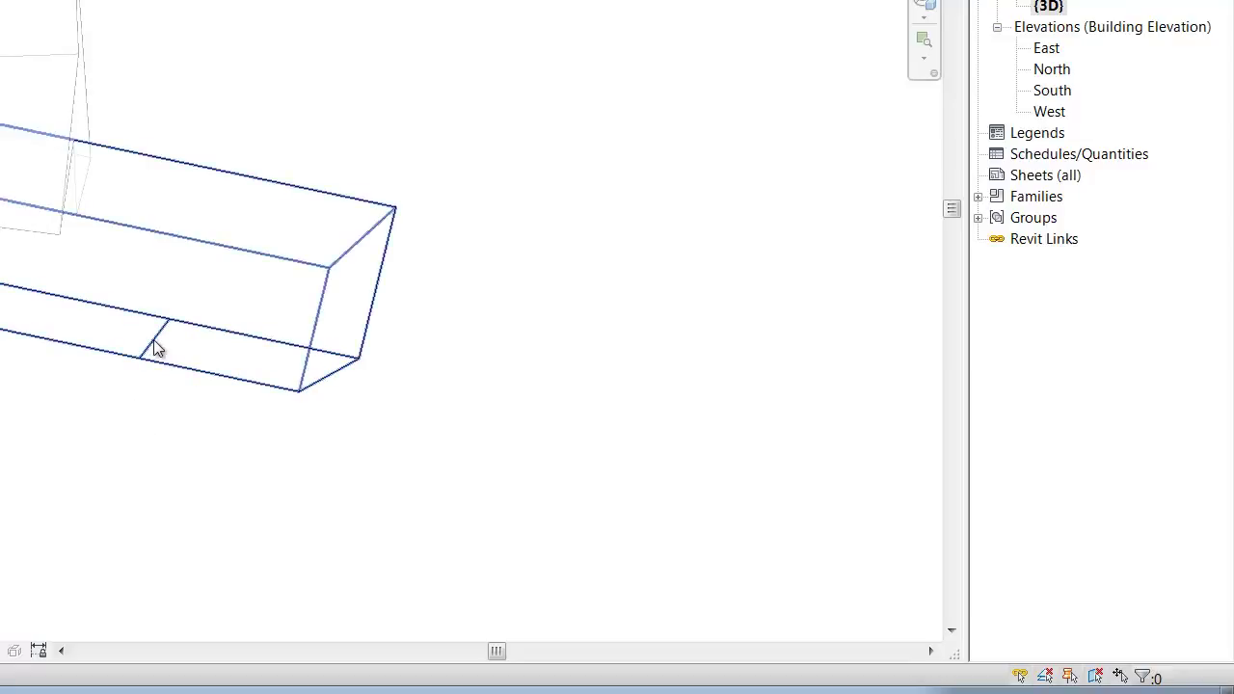
pyautogui.moveTo(146, 378); pyautogui.dragTo(145, 403)
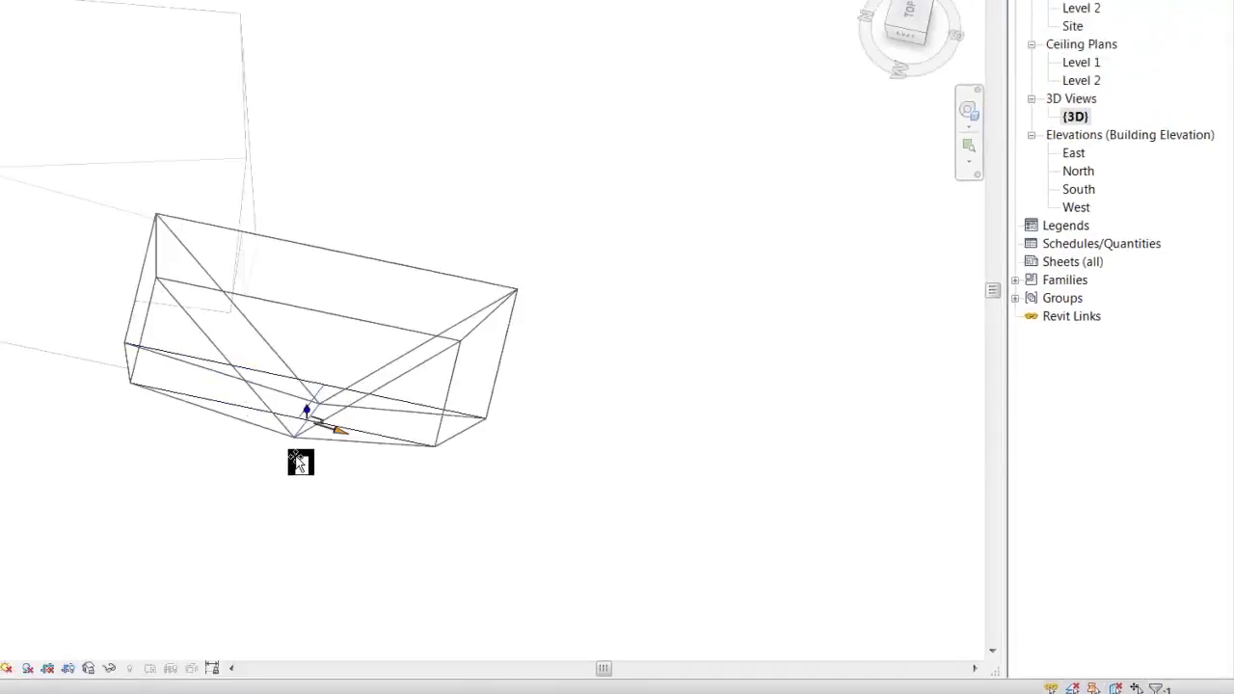
pyautogui.click(256, 518)
# Finish the in-place mass Mass 2
pyautogui.keyDown('shift'); pyautogui.moveTo(259, 521); pyautogui.dragTo(231, 411, button='middle'); pyautogui.keyUp('shift')
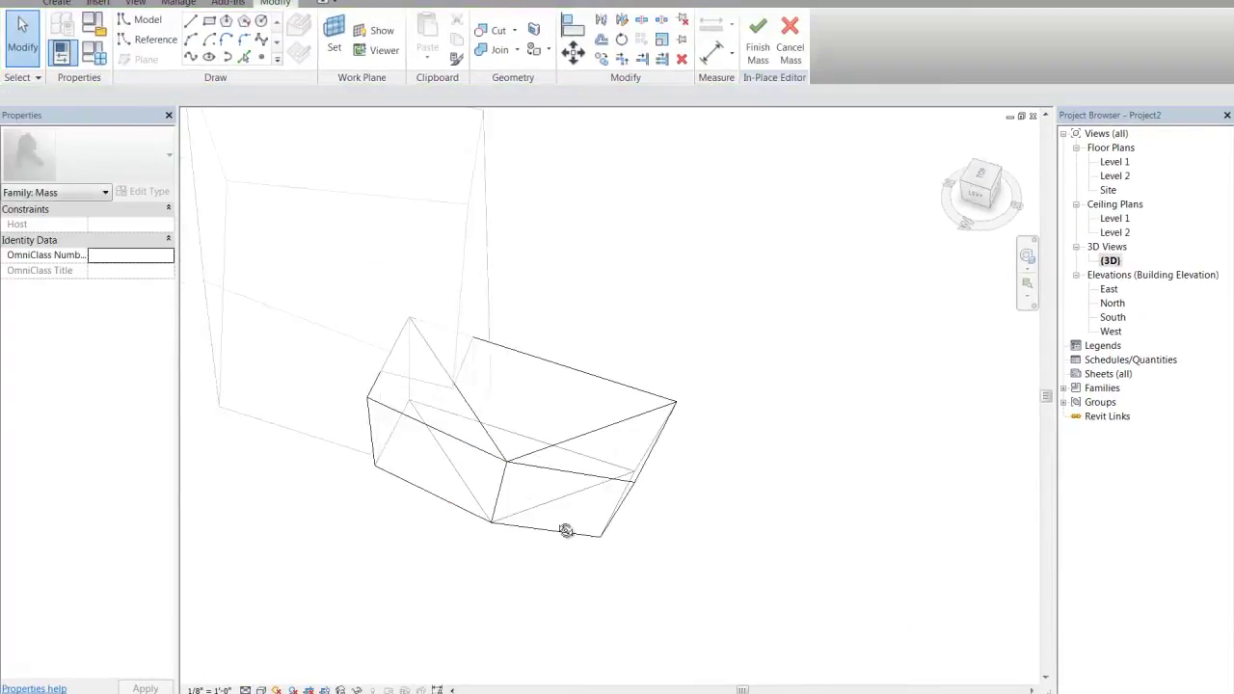
pyautogui.keyDown('shift'); pyautogui.moveTo(566, 530); pyautogui.dragTo(591, 439, button='middle'); pyautogui.keyUp('shift')
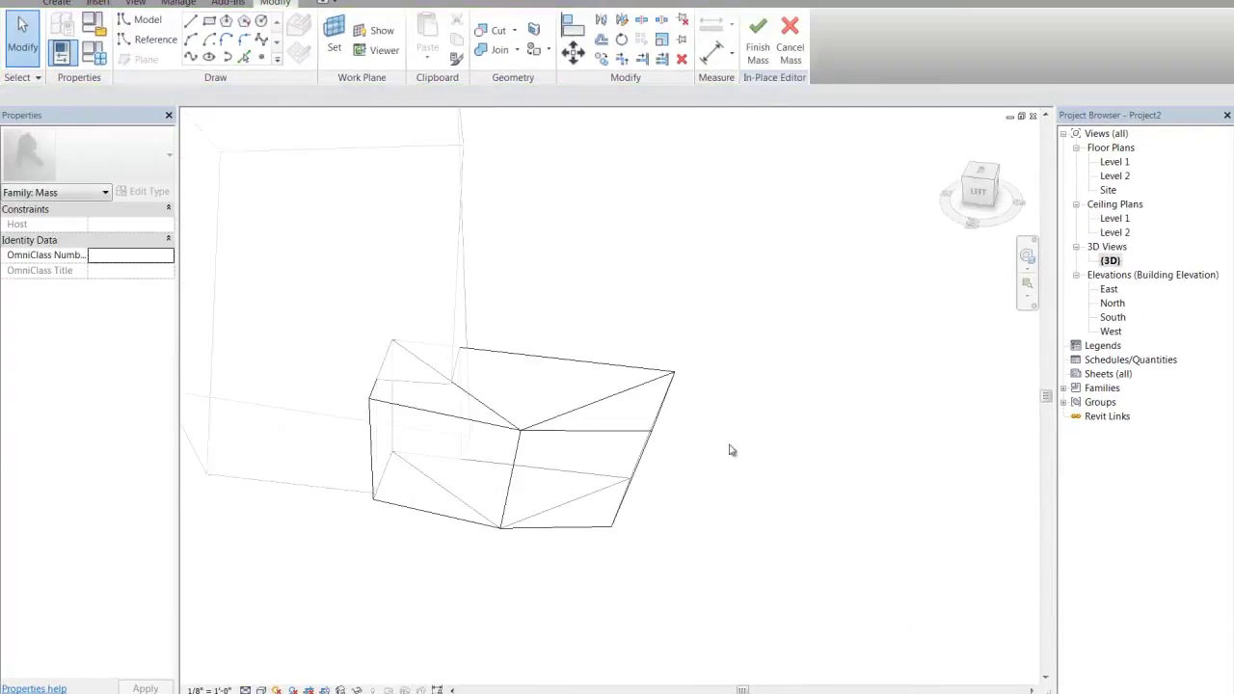
pyautogui.click(760, 44)
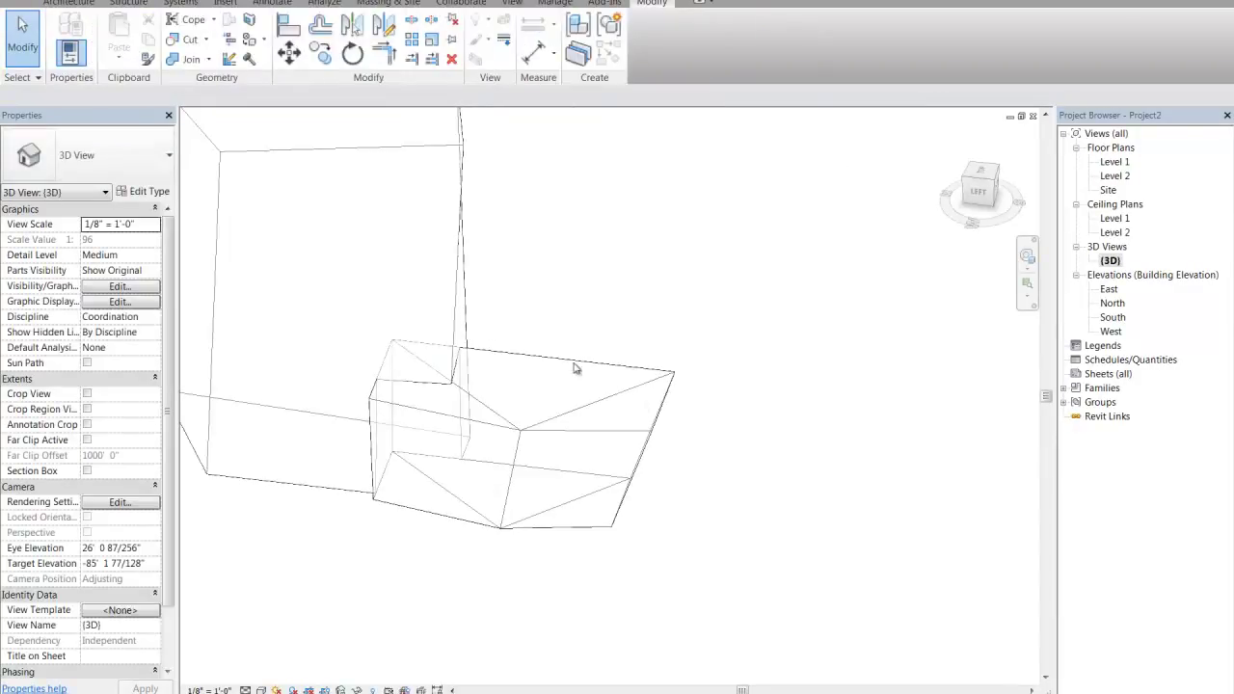
# Check which levels are available as mass floors for the low mass
pyautogui.click(566, 421)
pyautogui.click(731, 39)
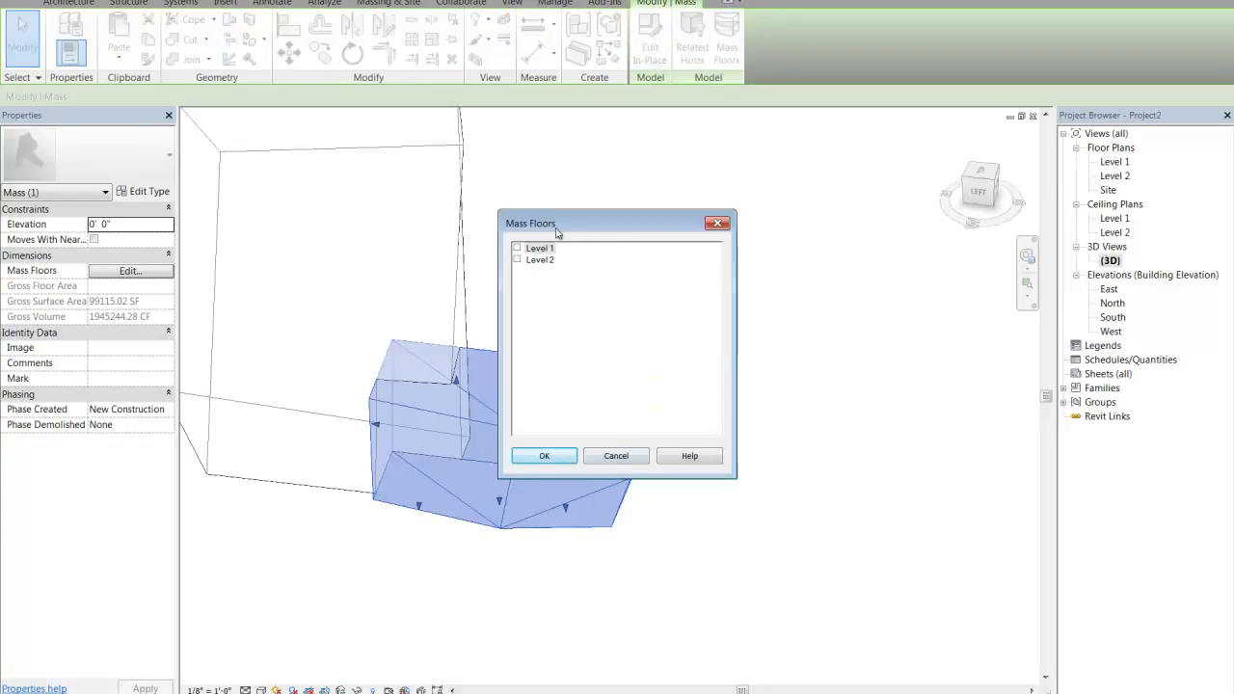
pyautogui.click(543, 456)
# Open the East elevation and move Level 1 and Level 2 sideways until their heads lie outside the tower
pyautogui.doubleClick(1108, 290)
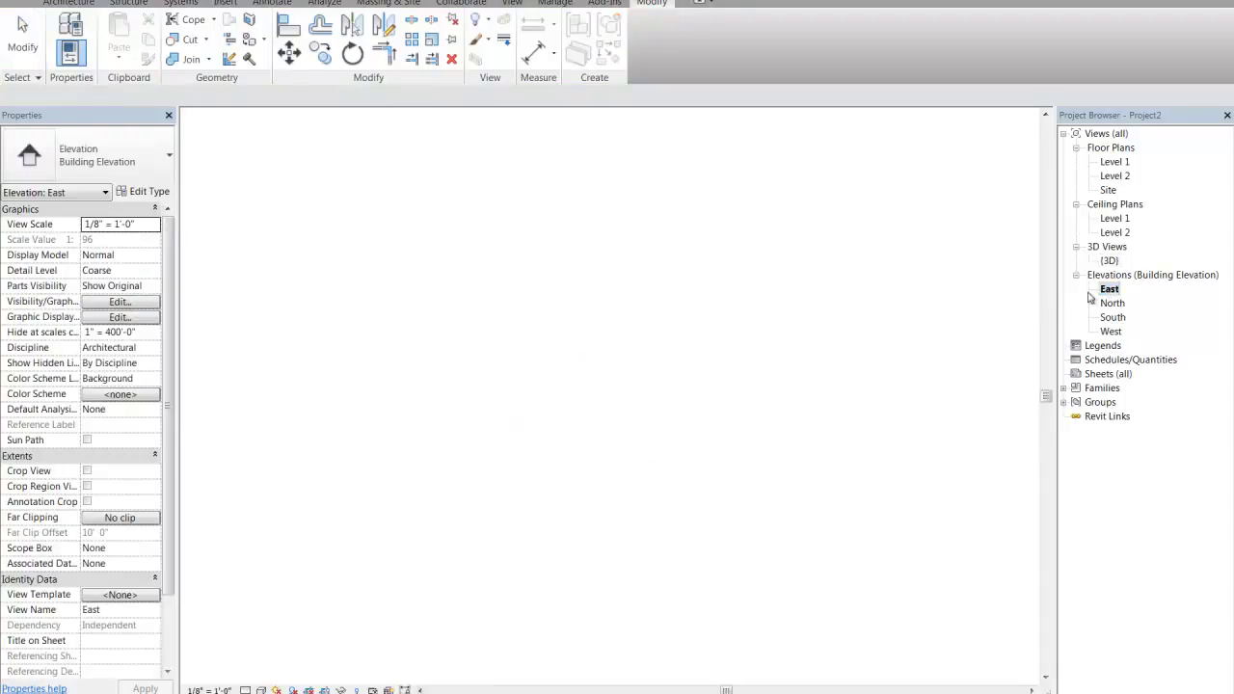
pyautogui.scroll(-3, 634, 394)
pyautogui.scroll(3, 652, 472)
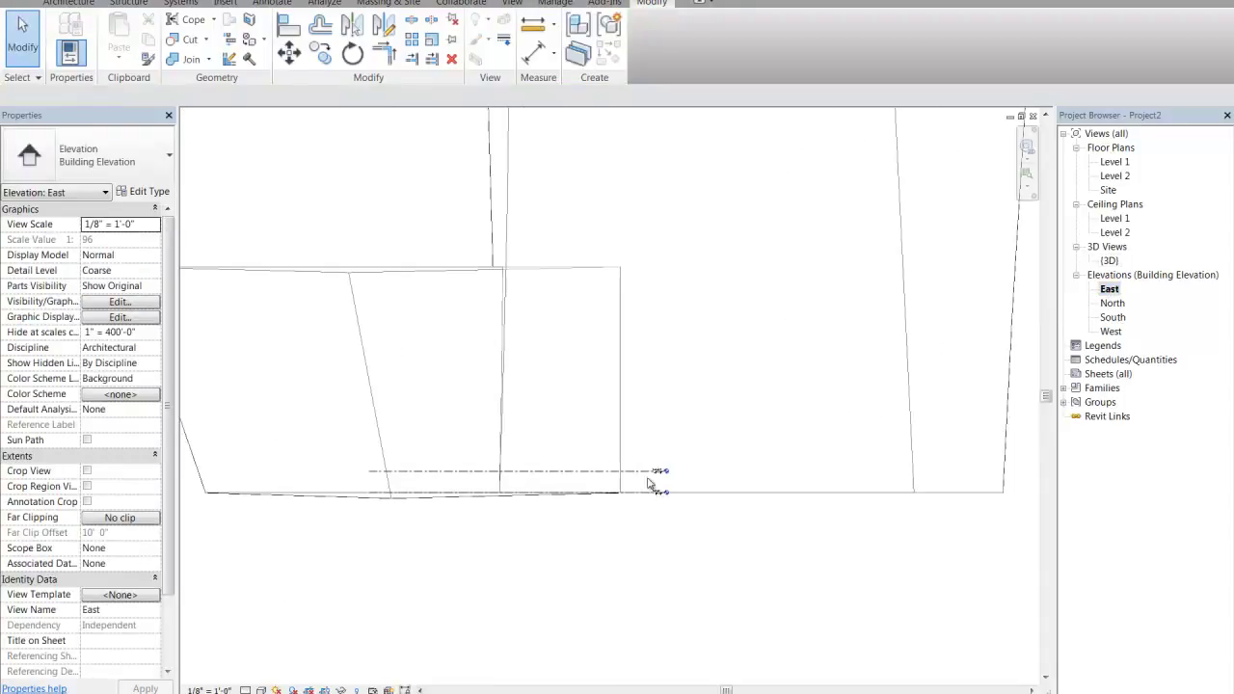
pyautogui.click(642, 474)
pyautogui.scroll(2, 622, 500)
pyautogui.scroll(1, 622, 500)
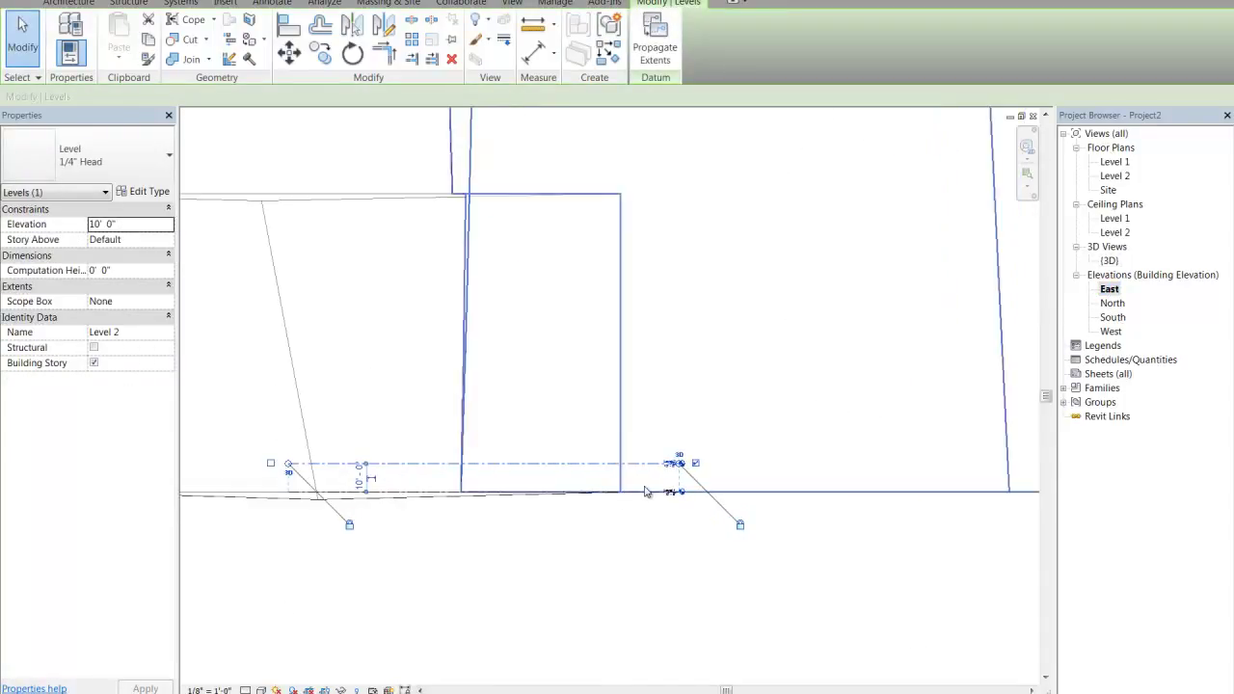
pyautogui.scroll(2, 680, 478)
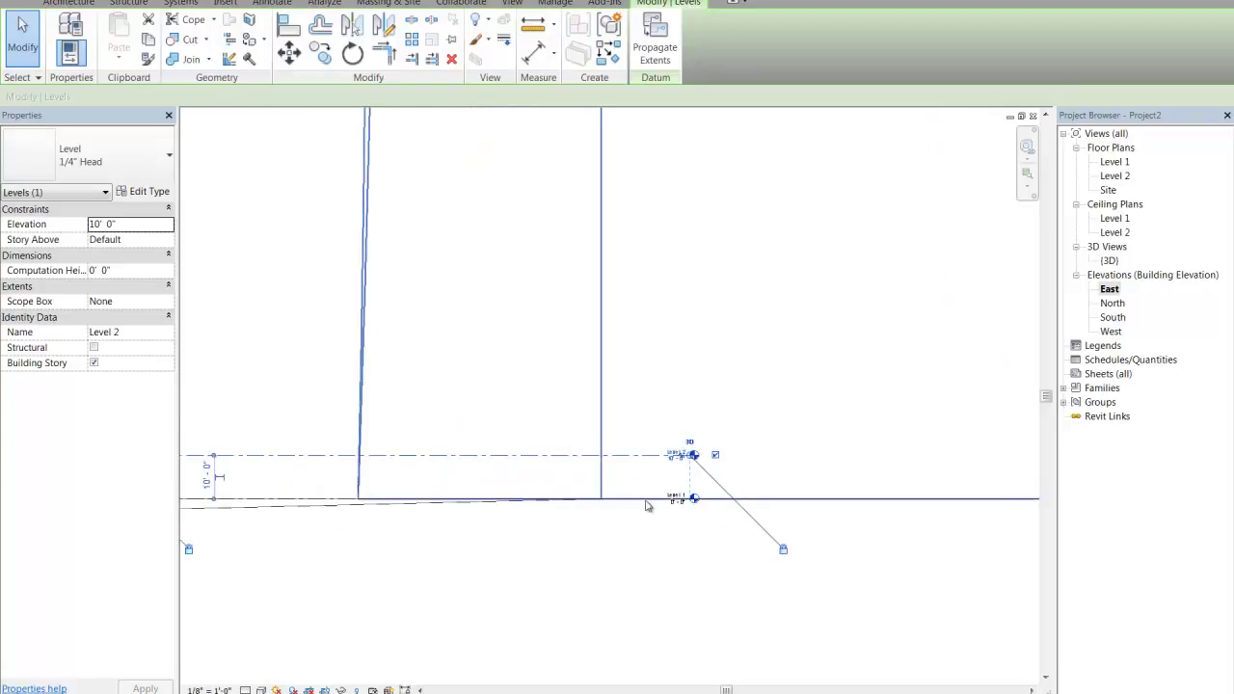
pyautogui.scroll(-3, 546, 460)
pyautogui.moveTo(245, 410); pyautogui.dragTo(663, 546)
pyautogui.moveTo(562, 463); pyautogui.dragTo(891, 469)
pyautogui.moveTo(970, 468); pyautogui.dragTo(983, 464)
pyautogui.click(973, 411)
# Set the elevation of Level 2 to 20'
pyautogui.moveTo(958, 414); pyautogui.dragTo(879, 420, button='middle')
pyautogui.scroll(4, 889, 477)
pyautogui.moveTo(919, 528); pyautogui.dragTo(684, 531, button='middle')
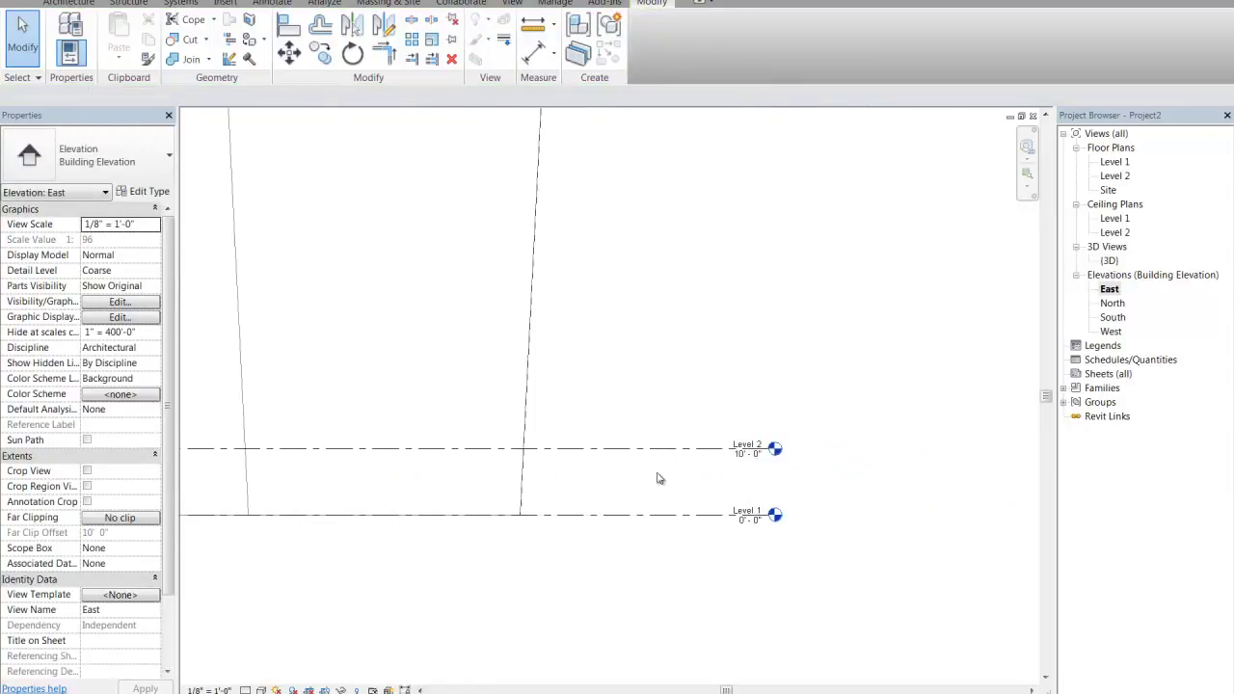
pyautogui.doubleClick(745, 455)
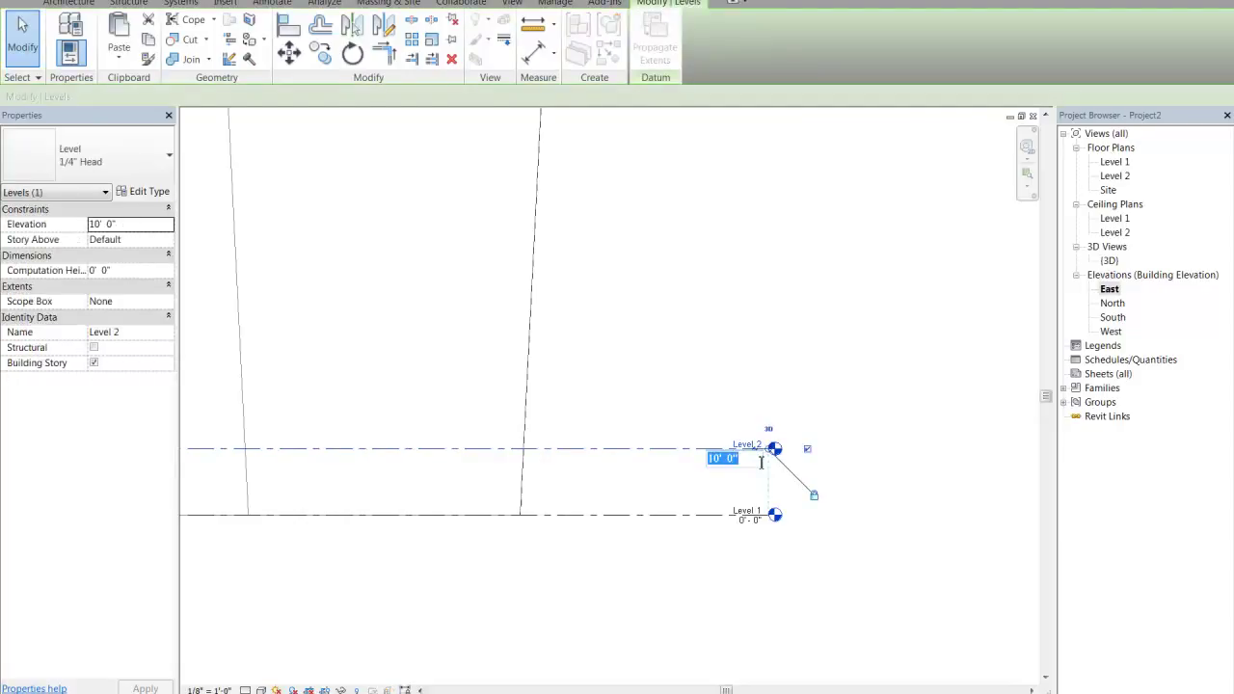
pyautogui.write('20')
pyautogui.press('Return')
# Array Level 2 upward as a grouped and associated linear array with a count of 18
pyautogui.moveTo(683, 395); pyautogui.dragTo(758, 482, button='middle')
pyautogui.scroll(-2, 757, 482)
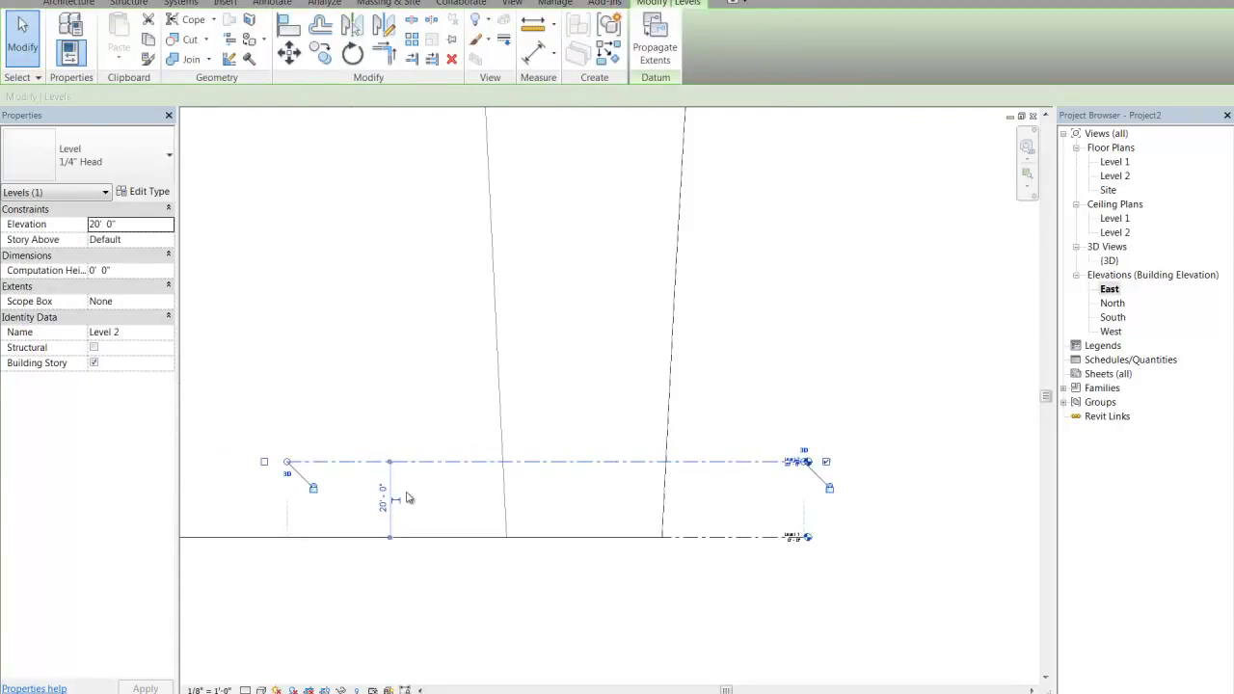
pyautogui.click(411, 44)
pyautogui.click(738, 463)
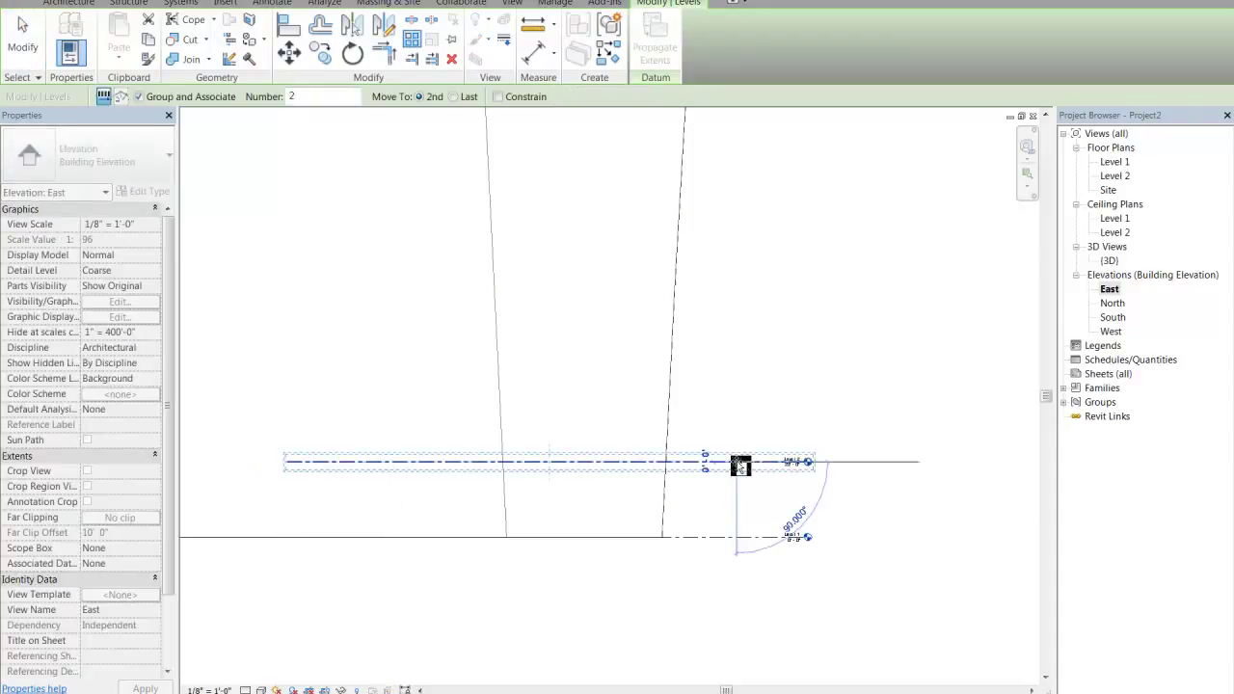
pyautogui.click(738, 414)
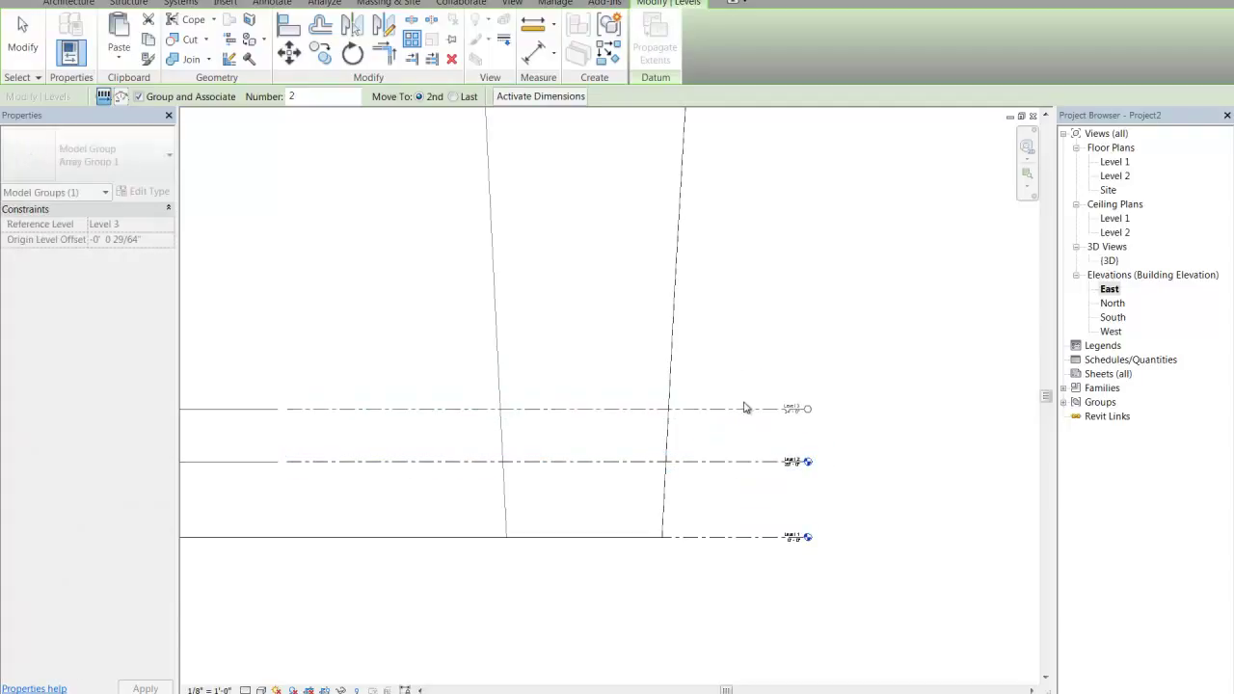
pyautogui.moveTo(371, 327); pyautogui.dragTo(631, 355, button='middle')
pyautogui.scroll(-2, 633, 352)
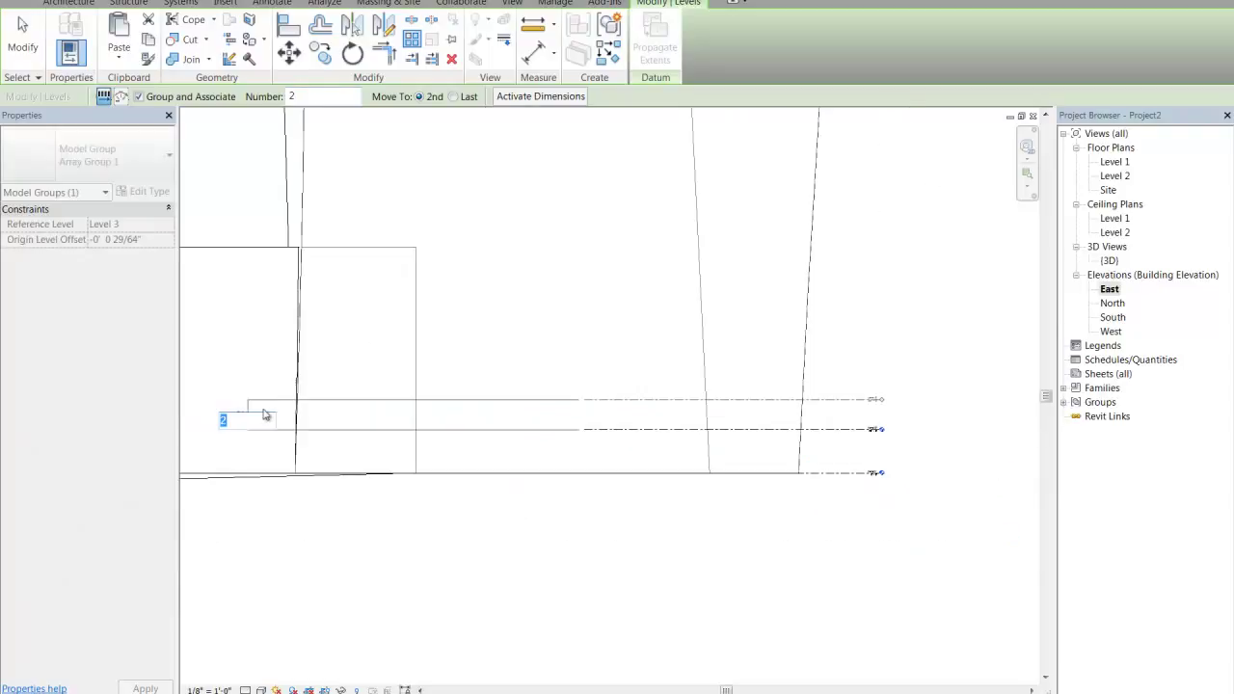
pyautogui.scroll(-1, 226, 422)
pyautogui.write('18')
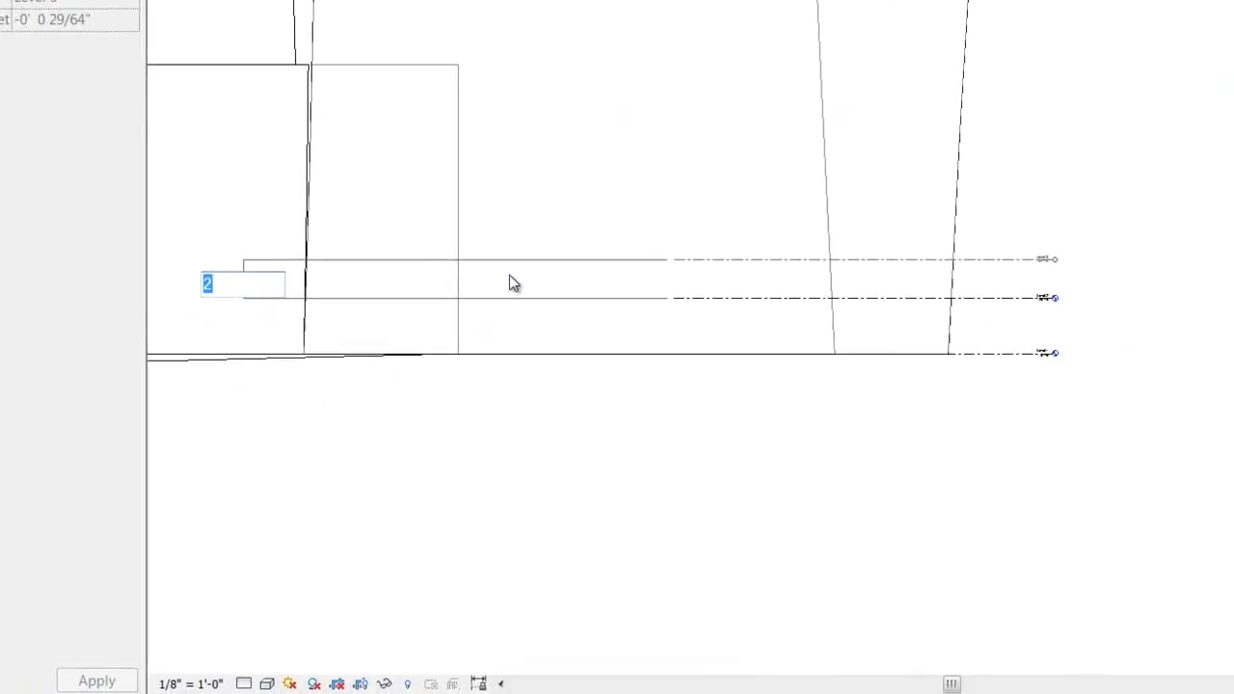
pyautogui.press('Return')
pyautogui.scroll(-2, 722, 238)
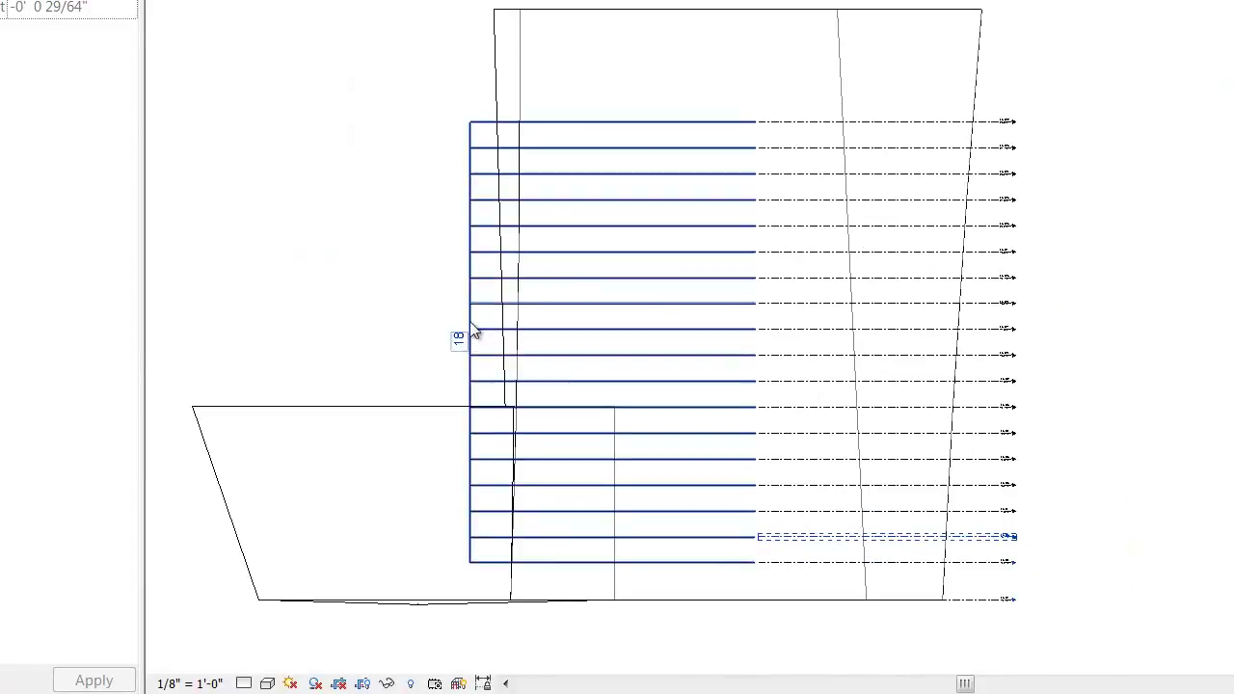
# Set the level array's count to 22 so the levels extend to the tower's top
pyautogui.click(467, 345)
pyautogui.press('Delete')
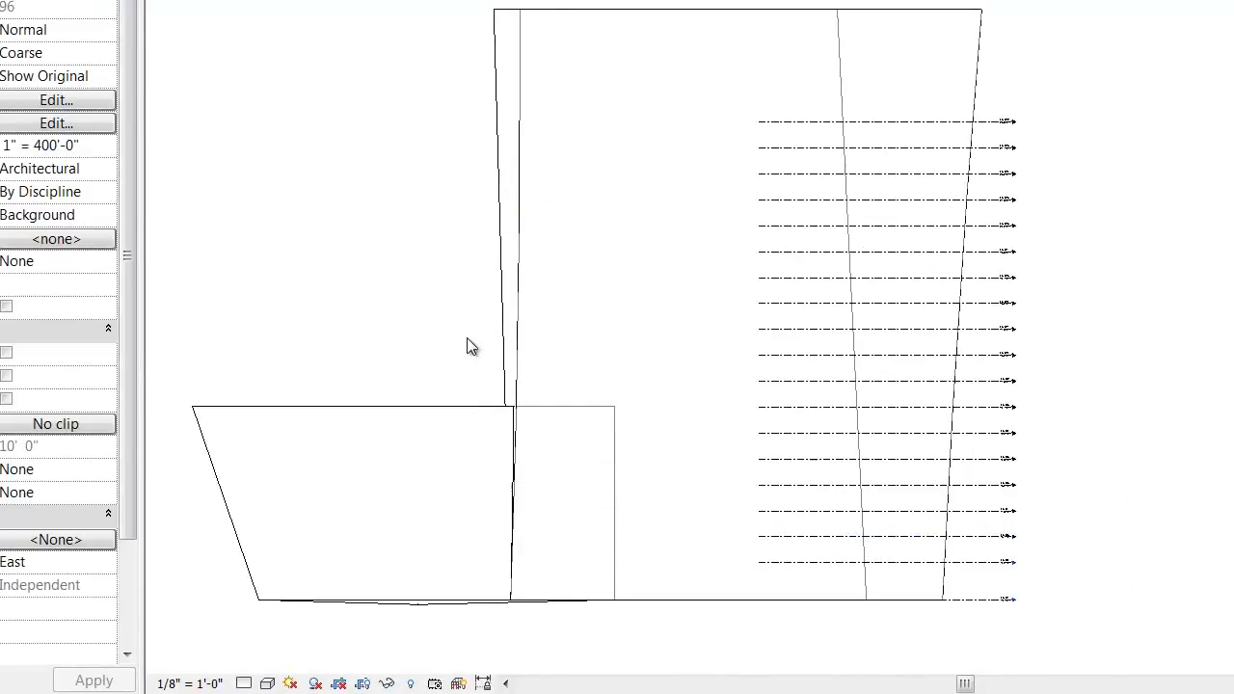
pyautogui.click(998, 122)
pyautogui.moveTo(1064, 61); pyautogui.dragTo(1003, 586)
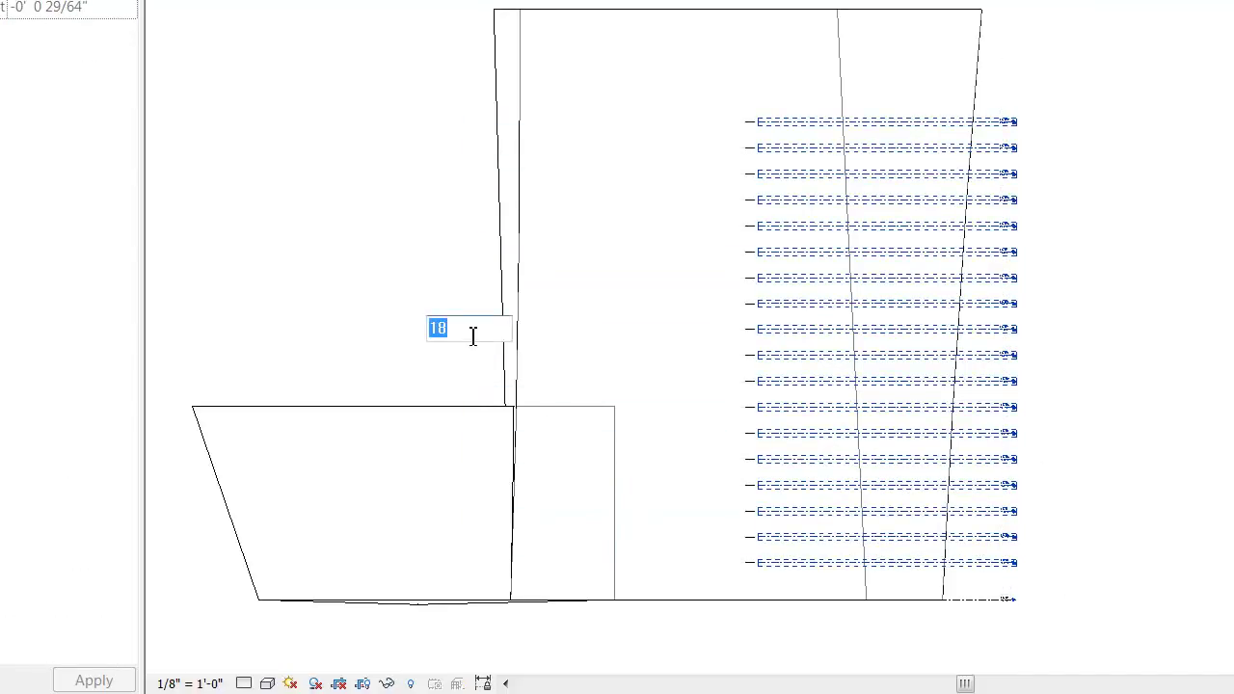
pyautogui.write('22')
pyautogui.press('Return')
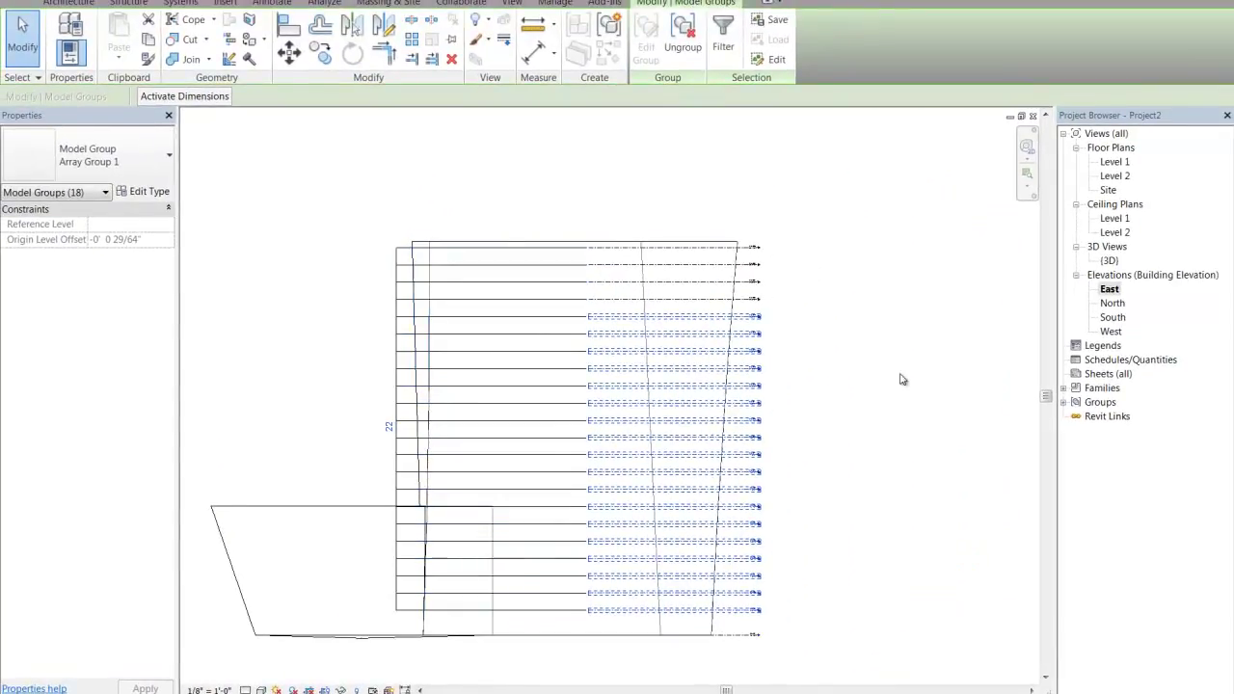
pyautogui.click(901, 379)
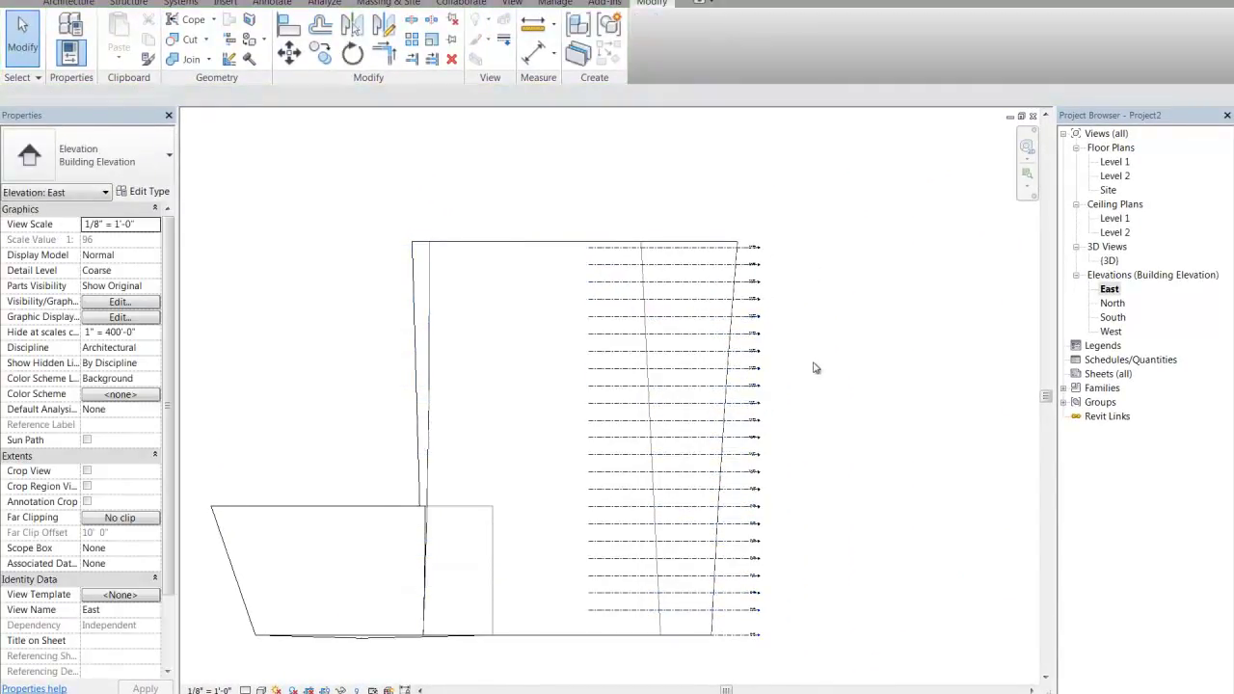
# Assign mass floors to the low mass at Level 1 through Level 9
pyautogui.click(376, 503)
pyautogui.click(726, 48)
pyautogui.click(516, 249)
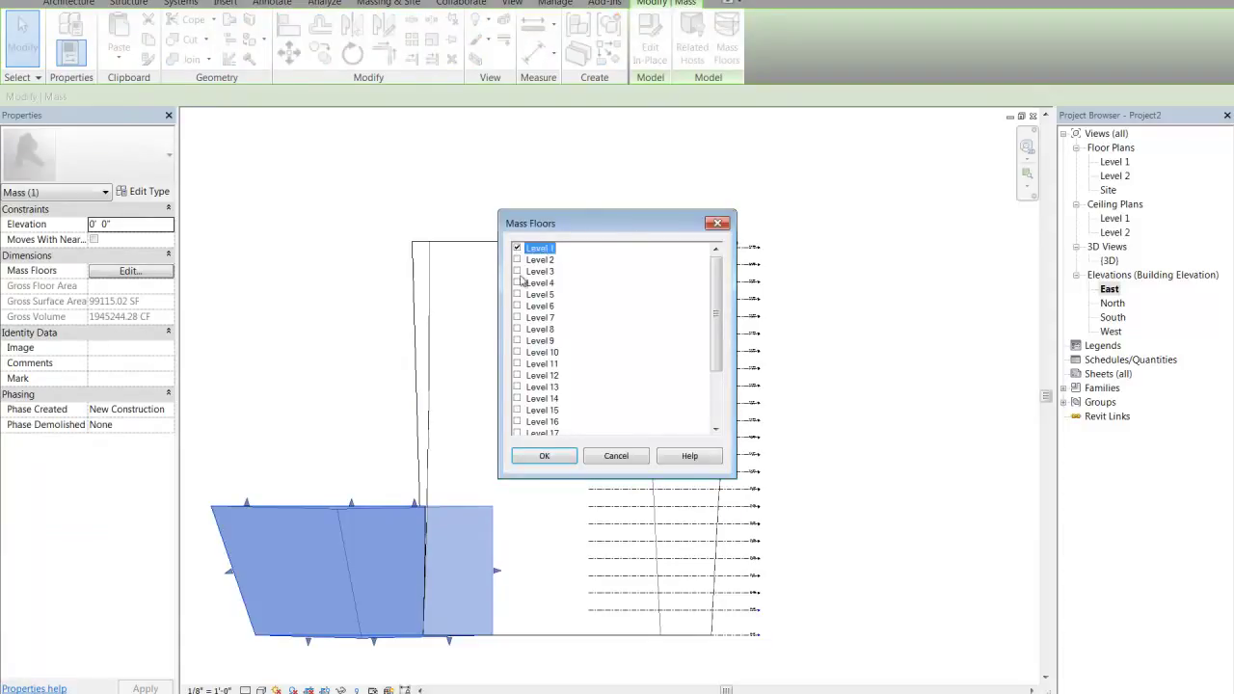
pyautogui.keyDown('shift'); pyautogui.click(519, 343); pyautogui.keyUp('shift')
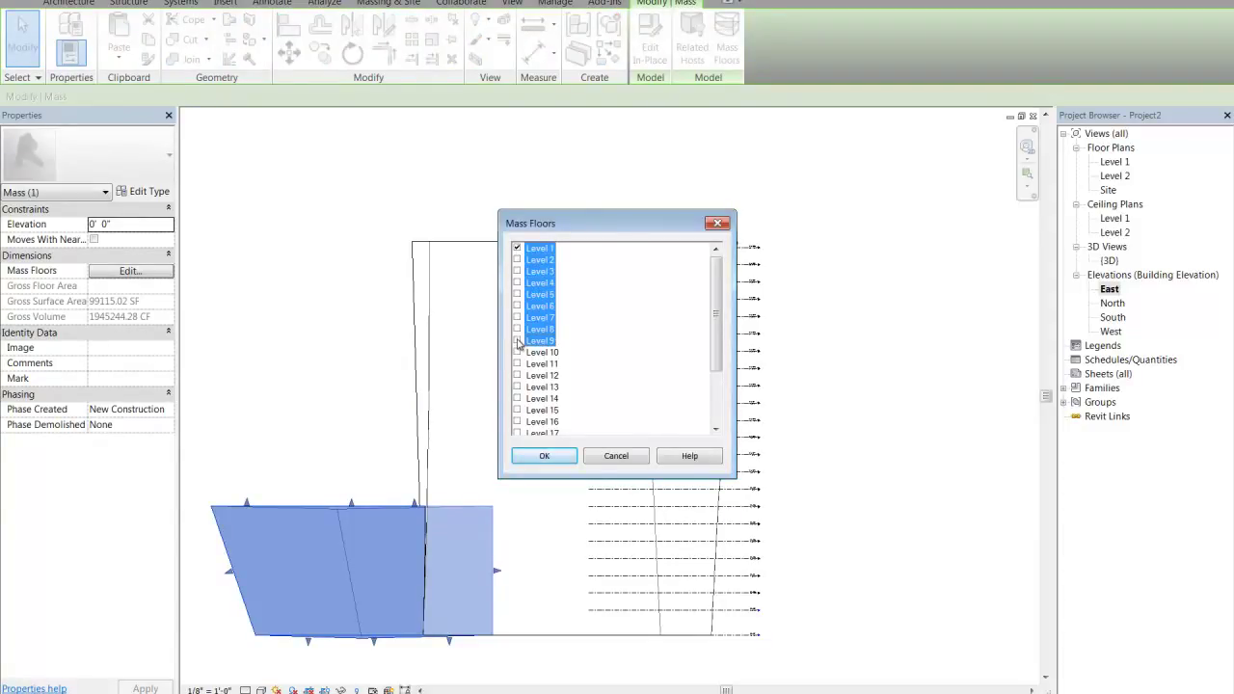
pyautogui.click(545, 456)
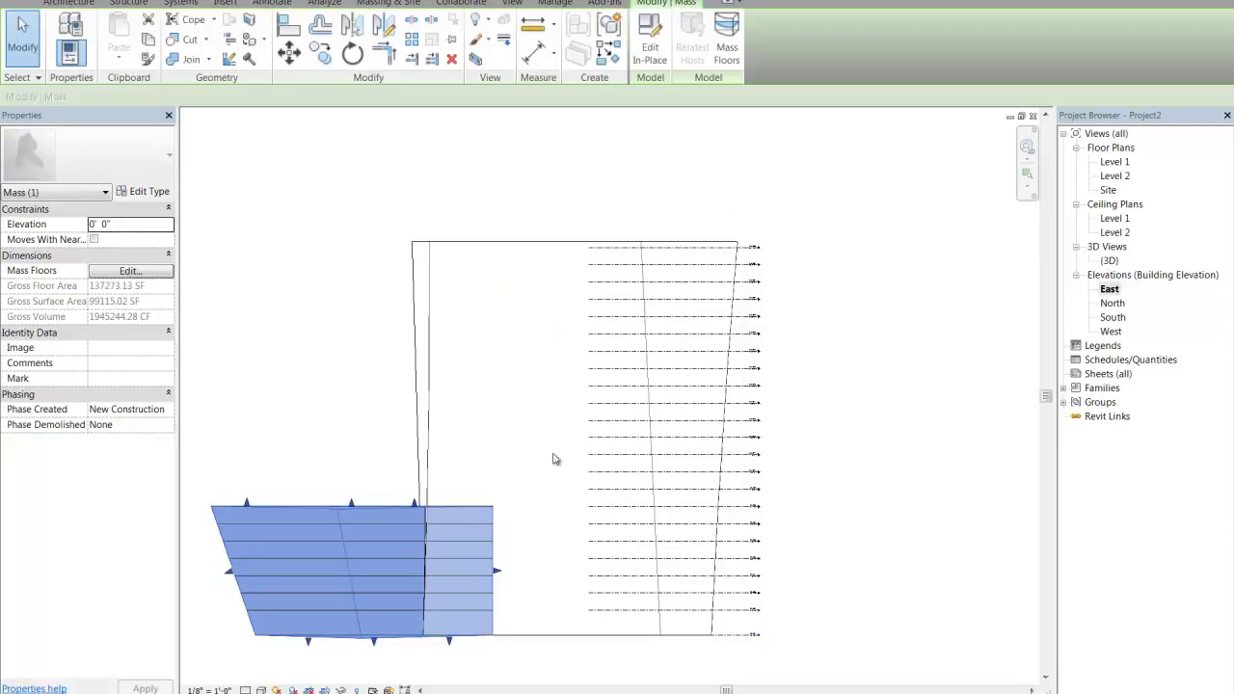
# Remove Level 9 from the low mass's floors
pyautogui.scroll(2, 675, 487)
pyautogui.scroll(3, 761, 453)
pyautogui.scroll(-3, 829, 409)
pyautogui.scroll(-1, 741, 403)
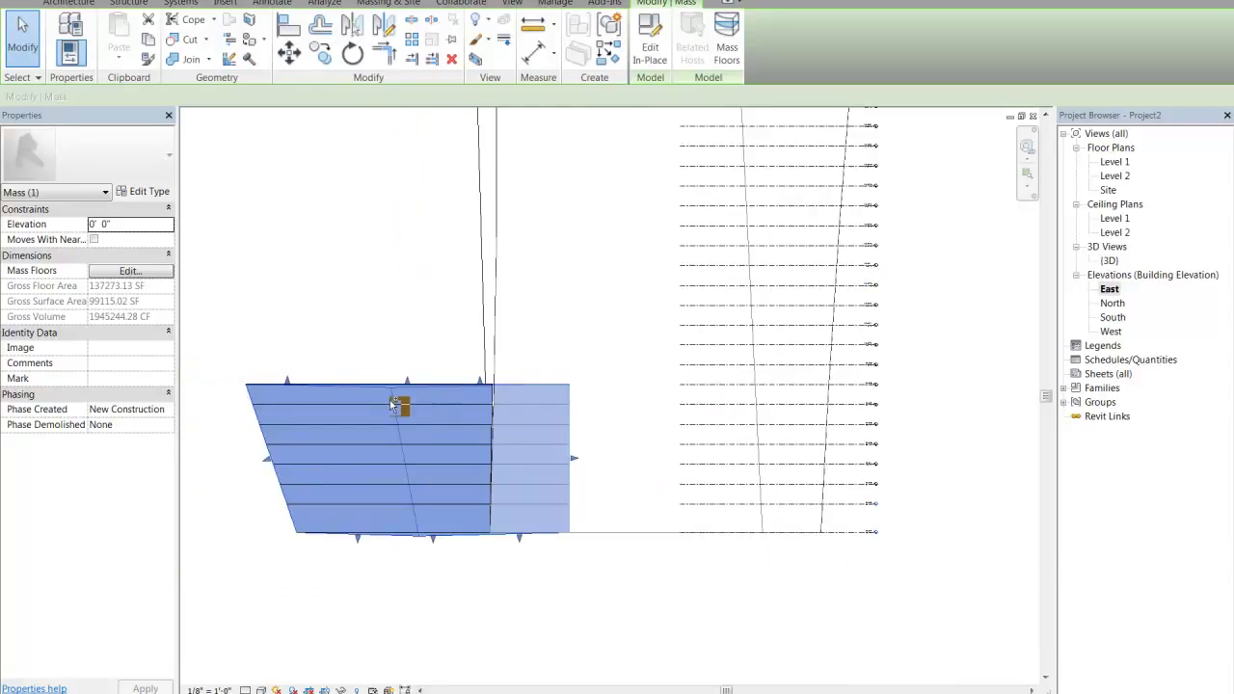
pyautogui.click(729, 40)
pyautogui.click(517, 341)
pyautogui.click(545, 456)
pyautogui.moveTo(857, 594); pyautogui.dragTo(816, 576, button='middle')
pyautogui.click(829, 542)
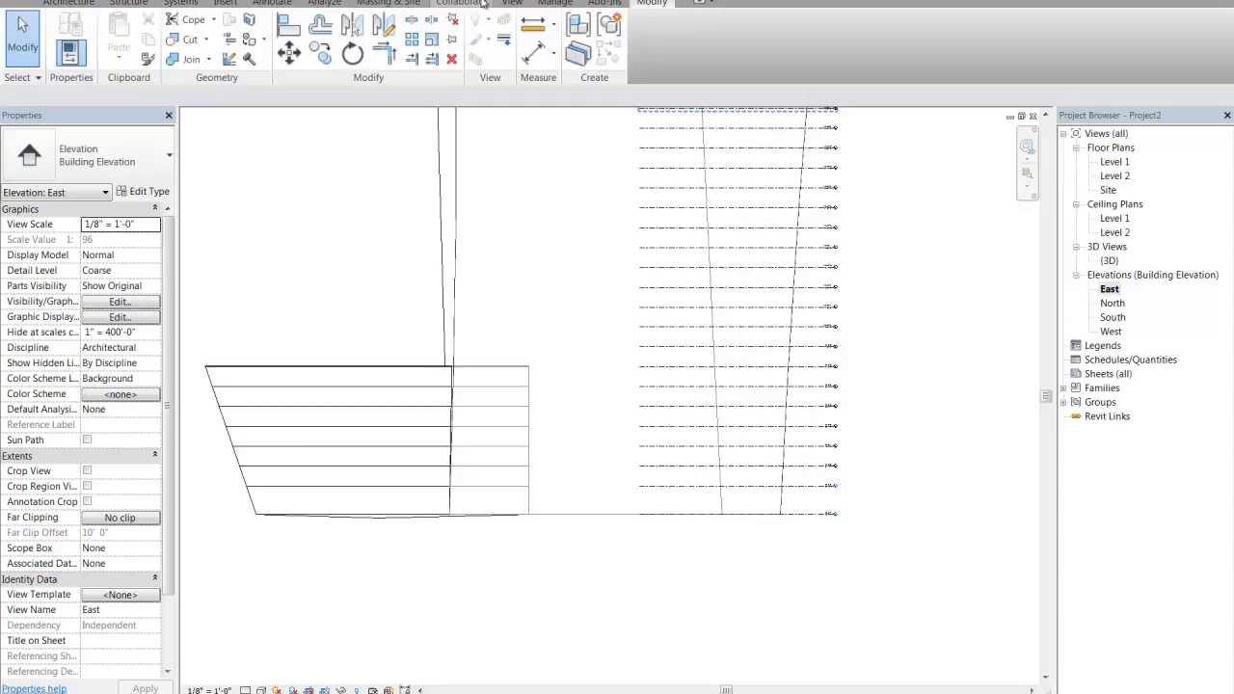
# Return to the {3D} view and orbit it to show both masses
pyautogui.click(511, 3)
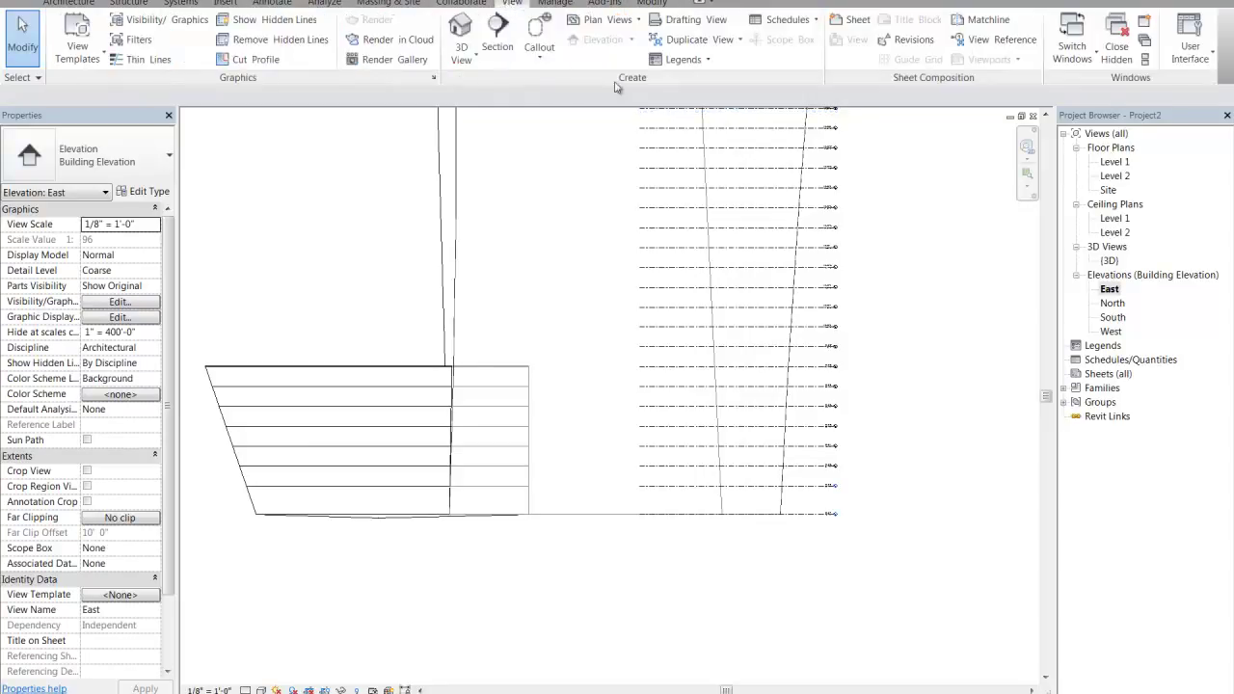
pyautogui.doubleClick(1109, 260)
pyautogui.keyDown('shift'); pyautogui.moveTo(923, 482); pyautogui.dragTo(837, 554, button='middle'); pyautogui.keyUp('shift')
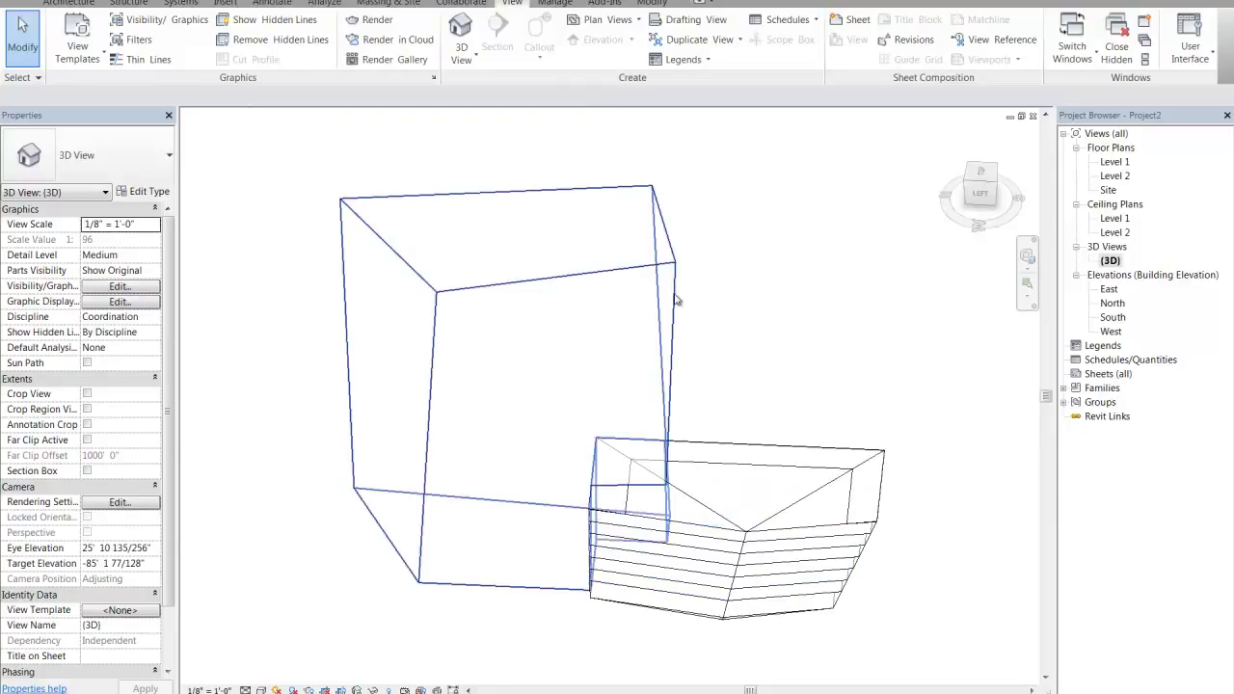
# Assign mass floors to the tower mass at every level from Level 1 through Level 23
pyautogui.click(678, 297)
pyautogui.click(727, 40)
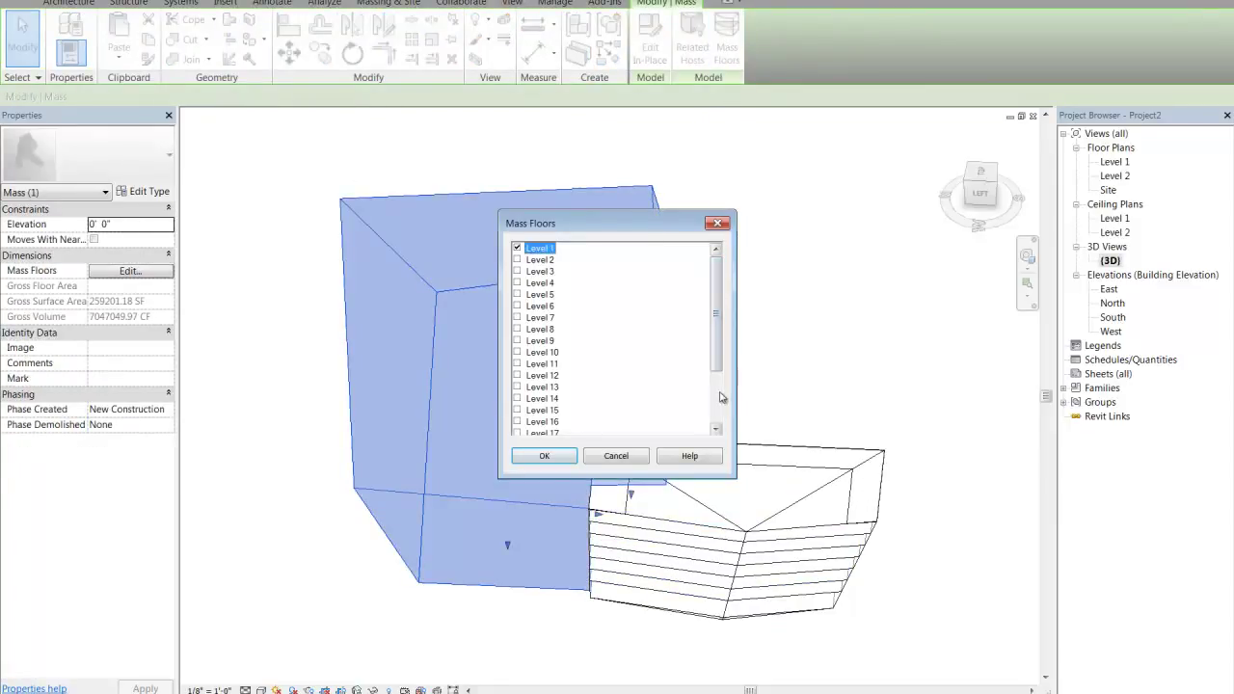
pyautogui.click(717, 424)
pyautogui.keyDown('shift'); pyautogui.click(517, 424); pyautogui.keyUp('shift')
pyautogui.click(517, 428)
pyautogui.click(544, 456)
pyautogui.click(790, 359)
pyautogui.keyDown('shift'); pyautogui.moveTo(791, 358); pyautogui.dragTo(821, 254, button='middle'); pyautogui.keyUp('shift')
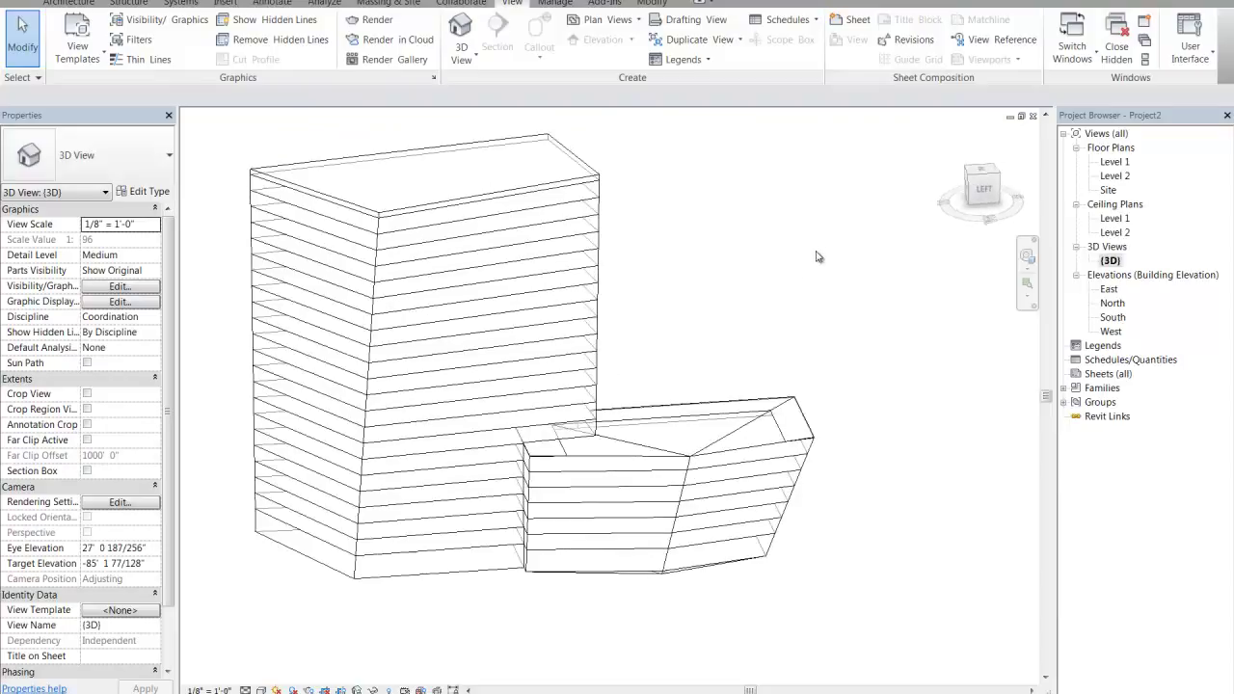
# Create floor plan views for Level 3 through Level 23
pyautogui.keyDown('shift'); pyautogui.moveTo(798, 360); pyautogui.dragTo(646, 418, button='middle'); pyautogui.keyUp('shift')
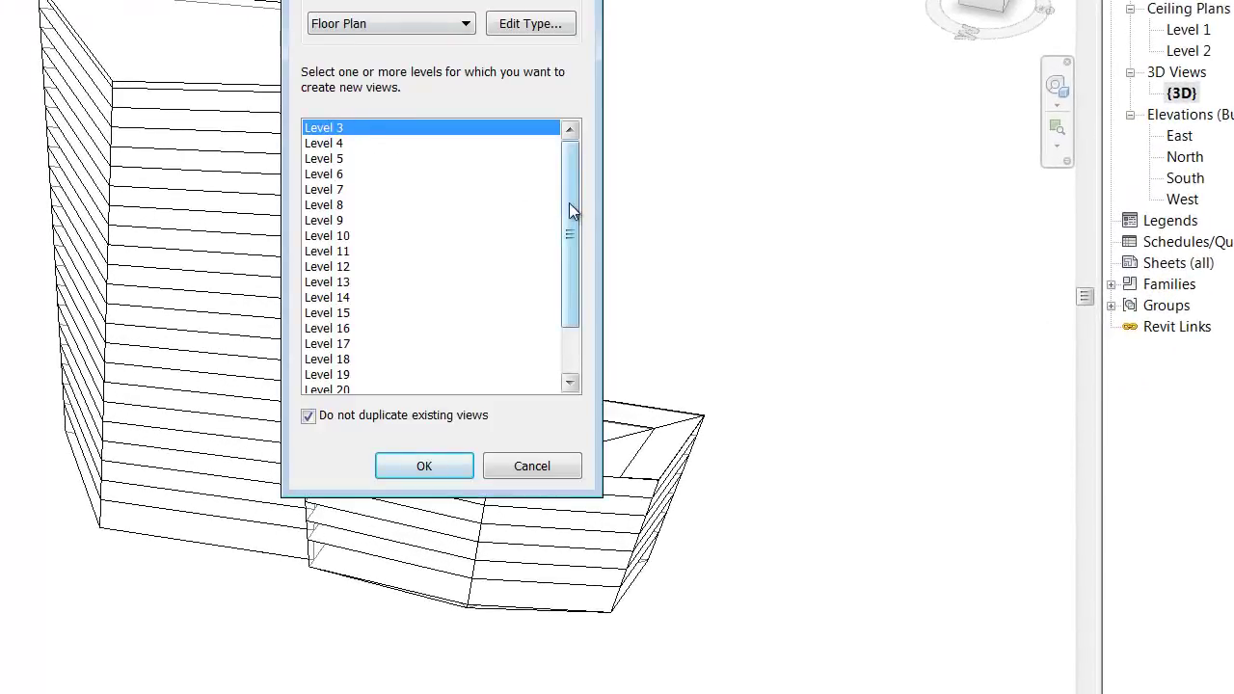
pyautogui.moveTo(569, 202); pyautogui.dragTo(509, 367)
pyautogui.keyDown('shift'); pyautogui.click(366, 374); pyautogui.keyUp('shift')
pyautogui.click(420, 467)
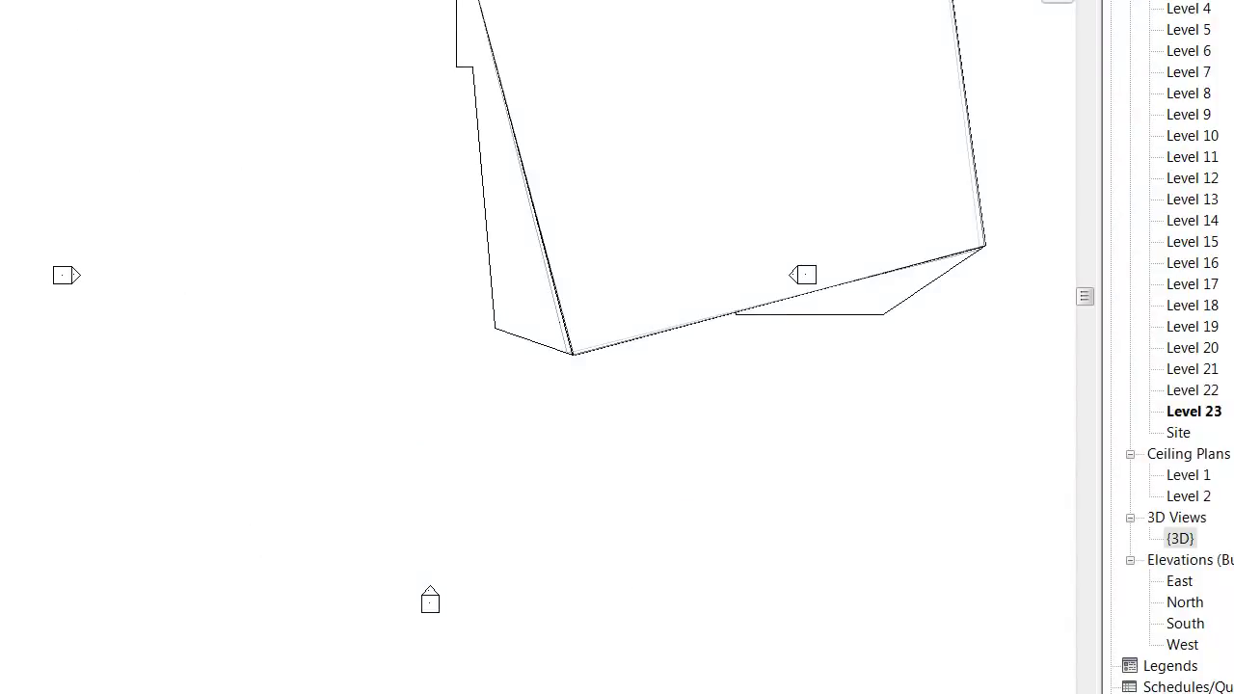
# Return to the {3D} view and switch its display to a shaded visual style
pyautogui.moveTo(664, 408); pyautogui.dragTo(376, 424, button='middle')
pyautogui.doubleClick(1181, 539)
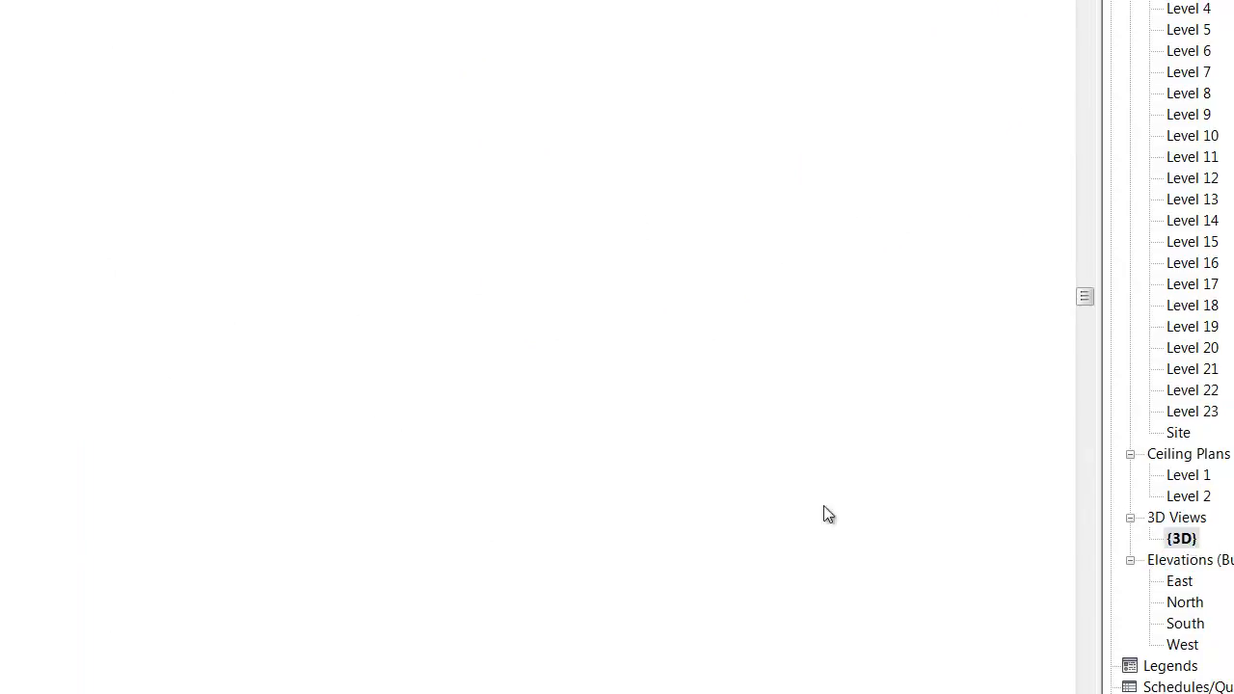
pyautogui.keyDown('shift'); pyautogui.moveTo(713, 417); pyautogui.dragTo(581, 463, button='middle'); pyautogui.keyUp('shift')
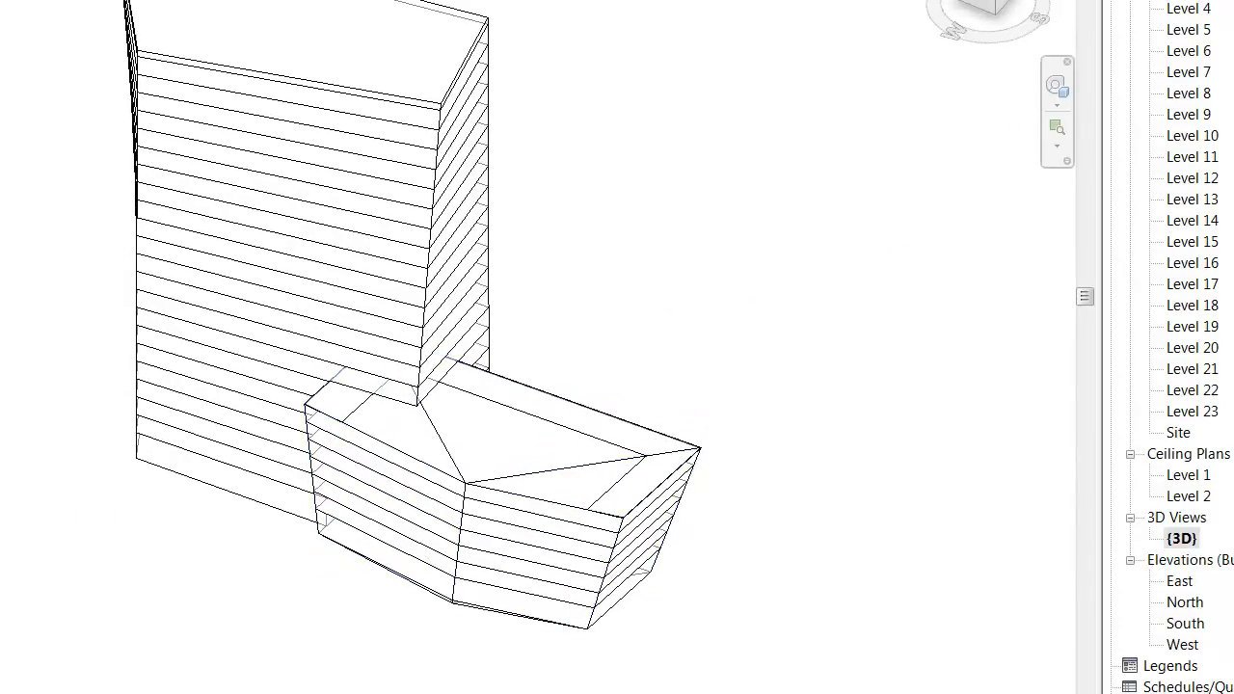
pyautogui.click(75, 641)
pyautogui.moveTo(196, 606)
pyautogui.keyDown('shift'); pyautogui.mouseDown(button='middle')
pyautogui.moveTo(104, 533)
pyautogui.moveTo(171, 473)
pyautogui.moveTo(413, 496)
pyautogui.moveTo(294, 516)
pyautogui.mouseUp(button='middle'); pyautogui.keyUp('shift')
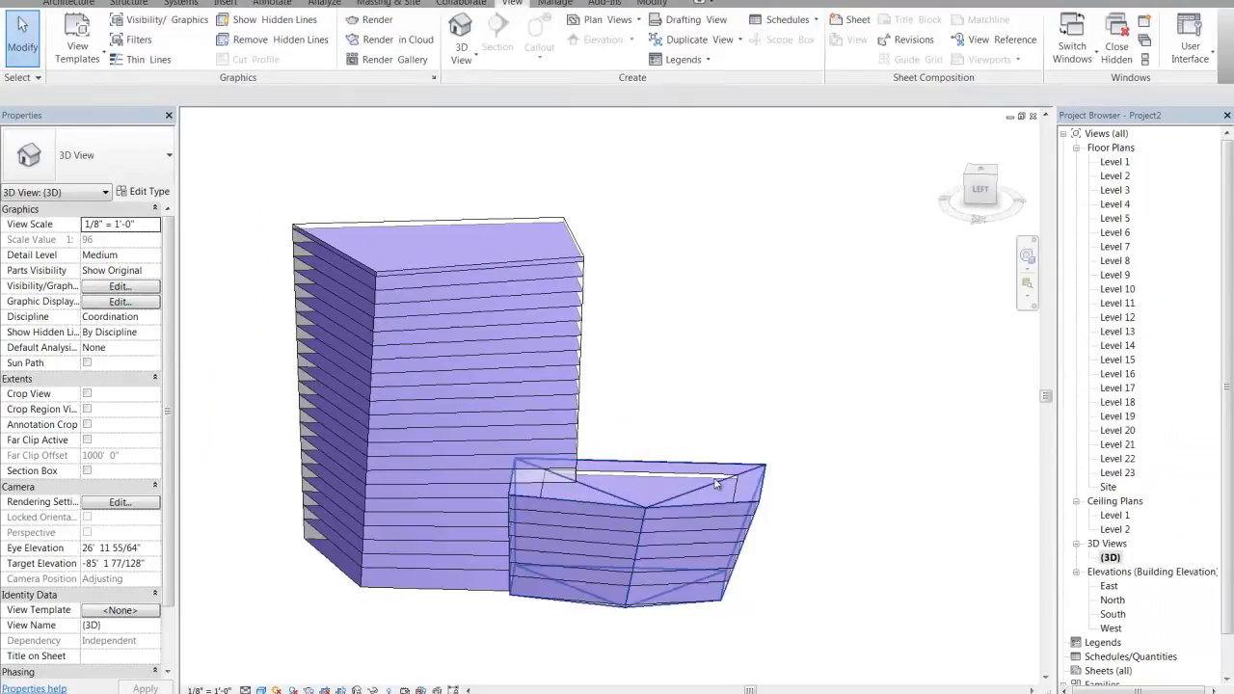
pyautogui.keyDown('shift'); pyautogui.moveTo(714, 485); pyautogui.dragTo(711, 416, button='middle'); pyautogui.keyUp('shift')
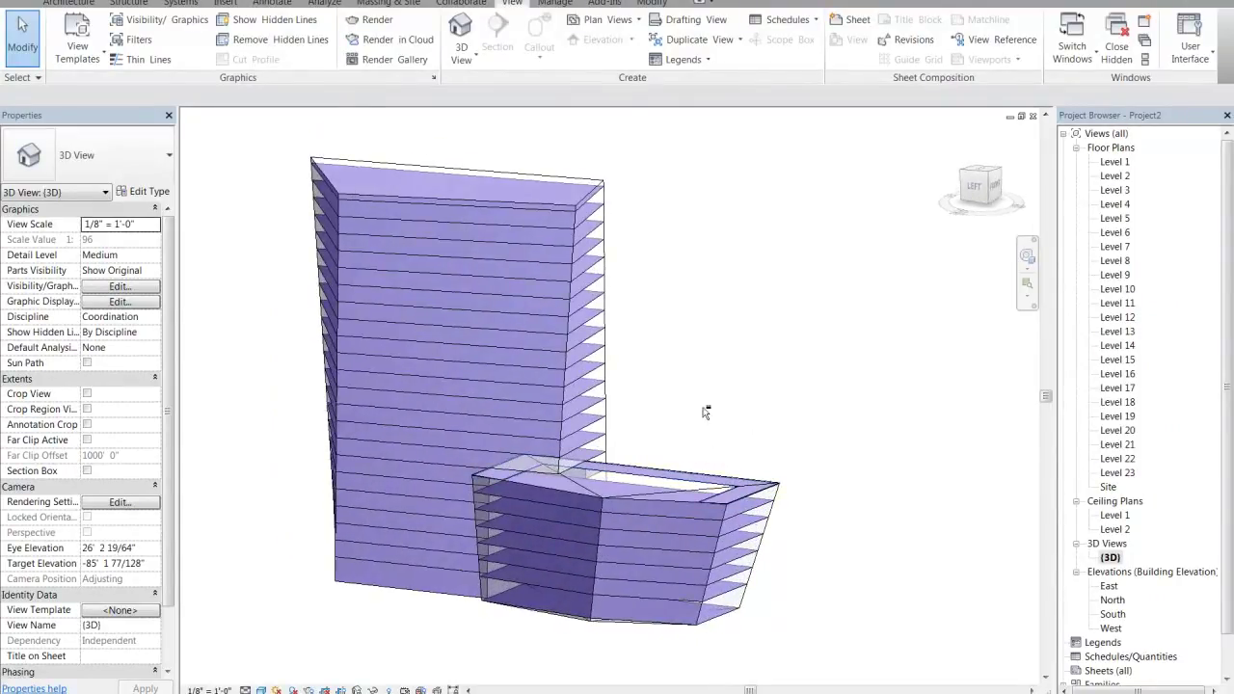
pyautogui.keyDown('shift'); pyautogui.moveTo(777, 473); pyautogui.dragTo(826, 427, button='middle'); pyautogui.keyUp('shift')
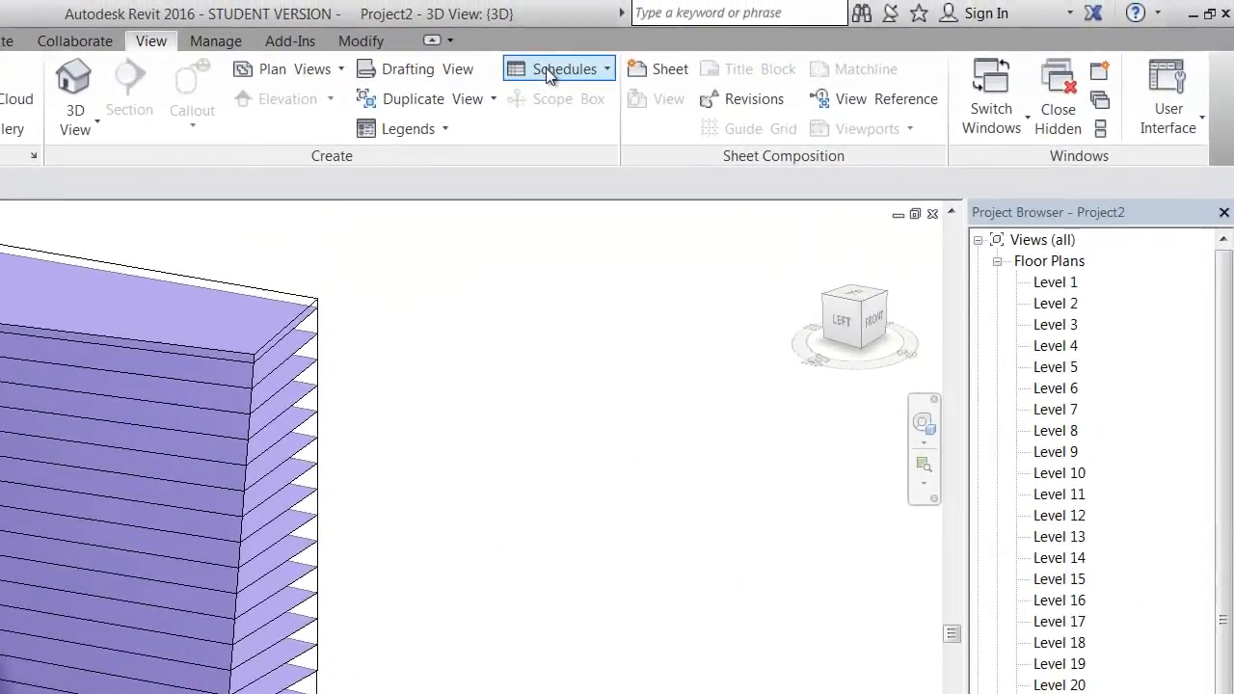
# Create a Mass Floor schedule of building components for the New Construction phase
pyautogui.click(789, 20)
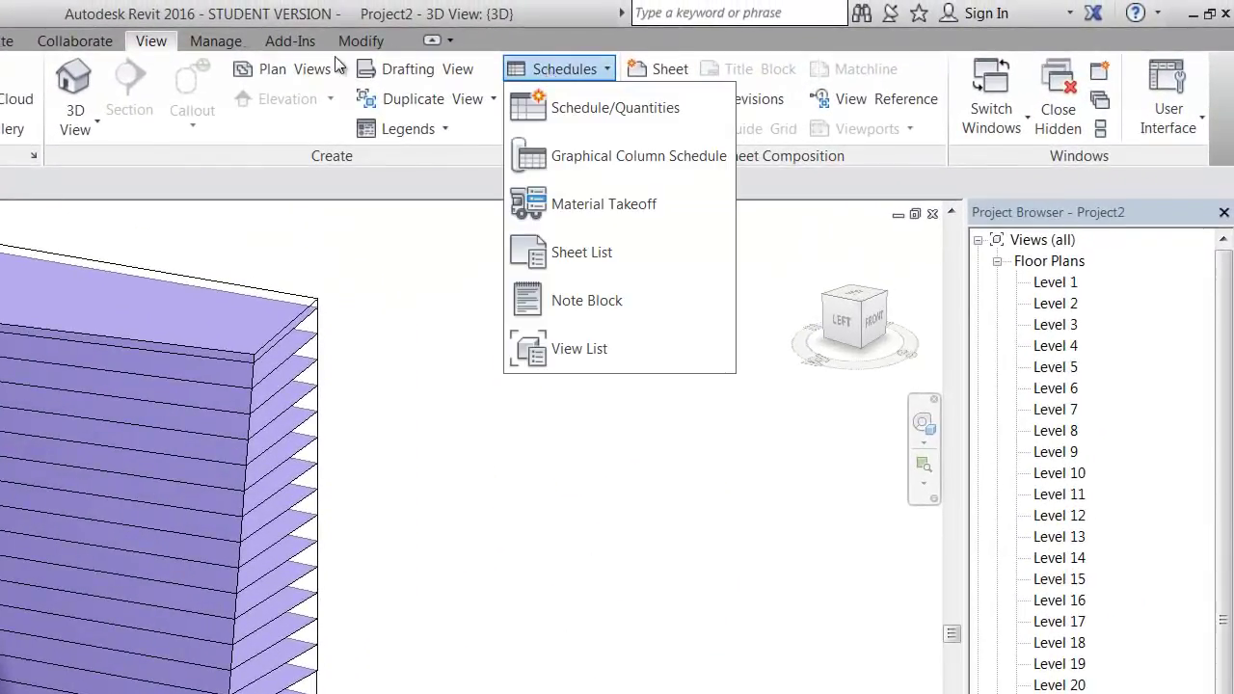
pyautogui.click(581, 110)
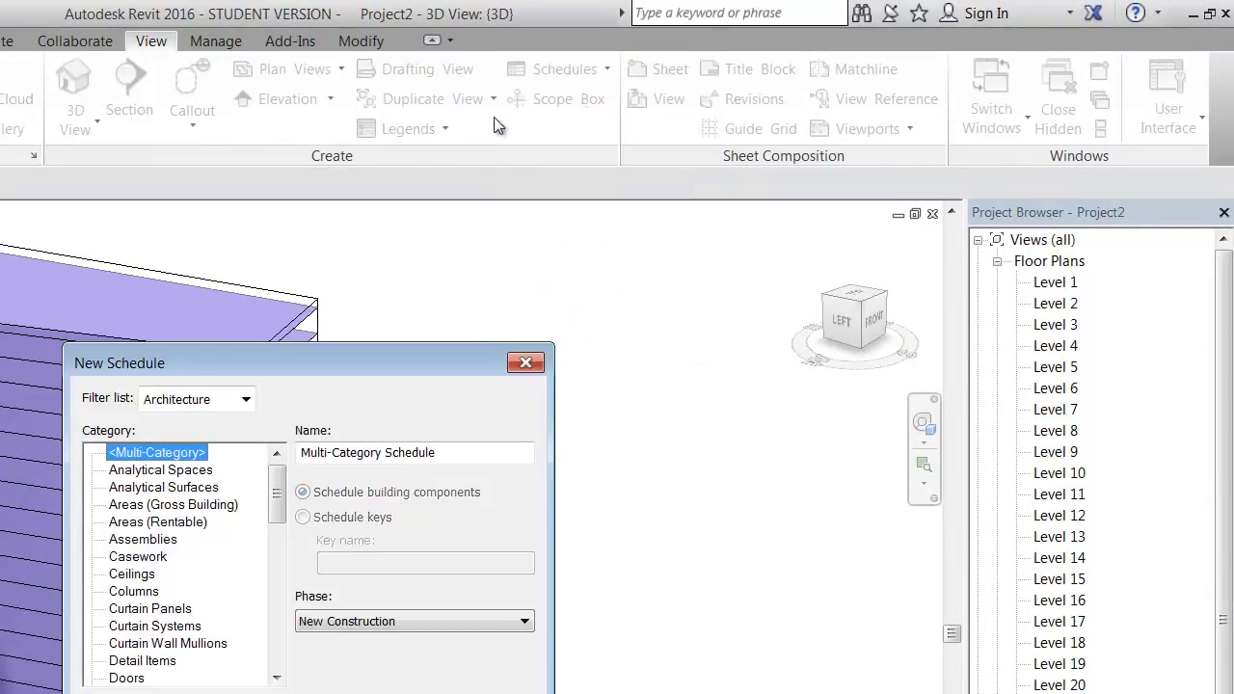
pyautogui.click(248, 399)
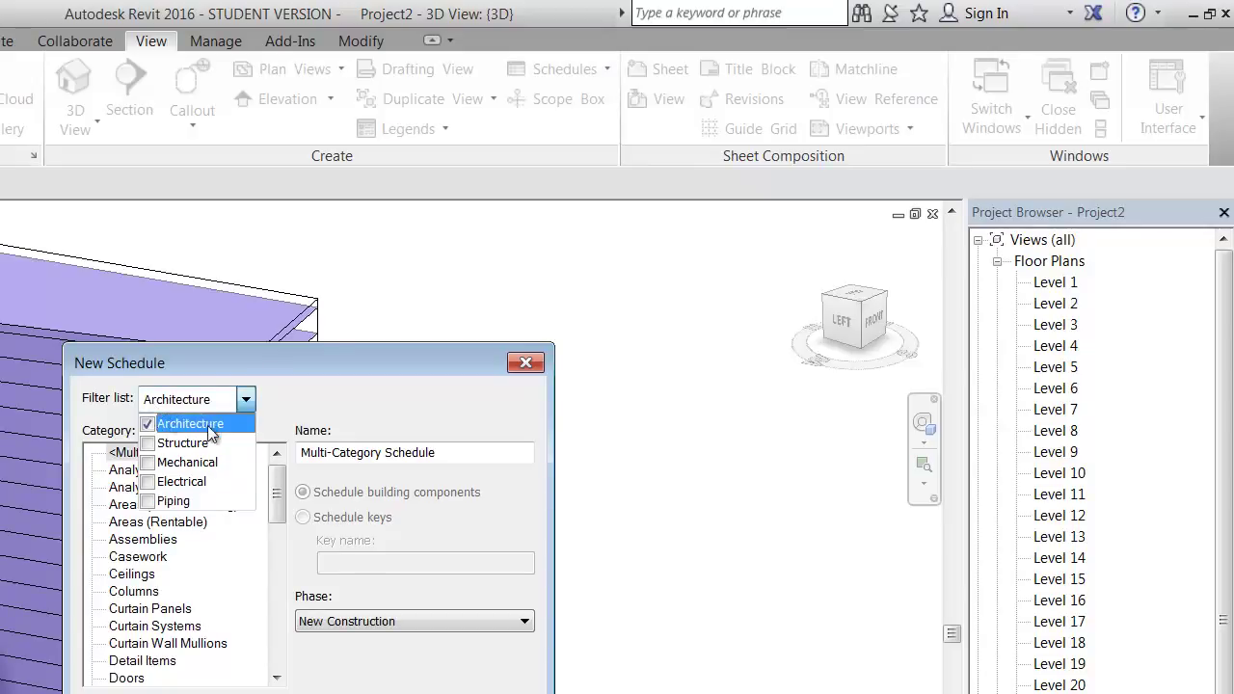
pyautogui.click(316, 398)
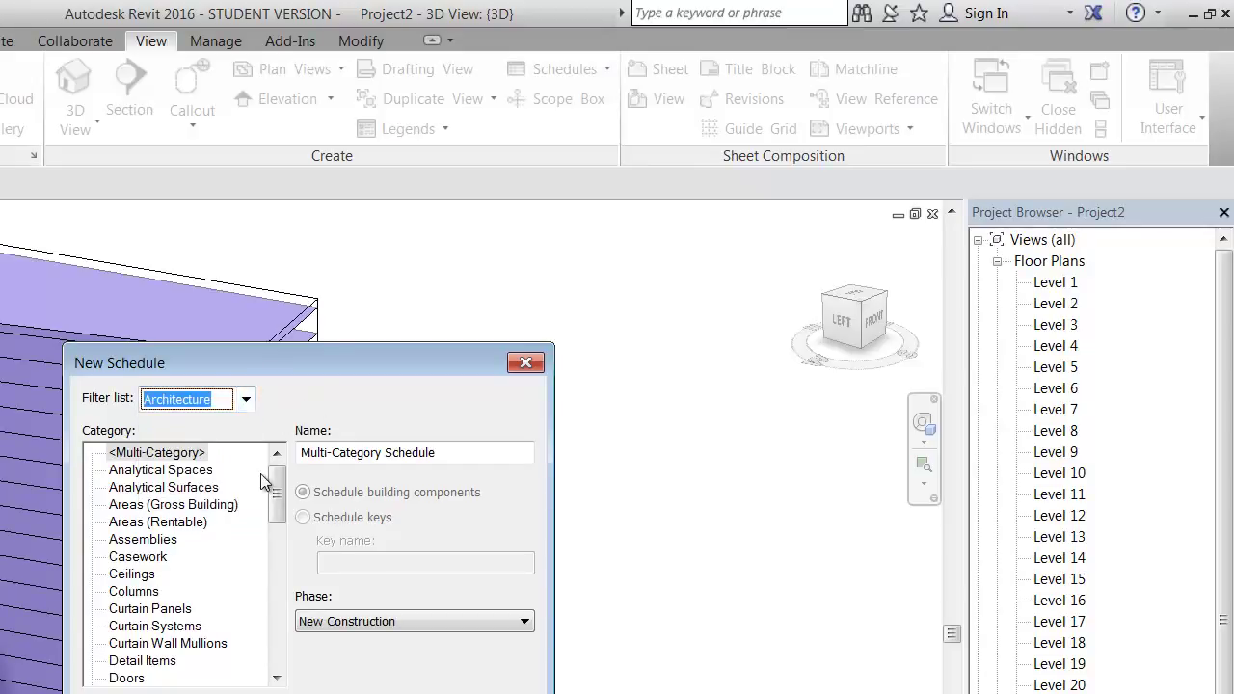
pyautogui.moveTo(277, 492); pyautogui.dragTo(289, 555)
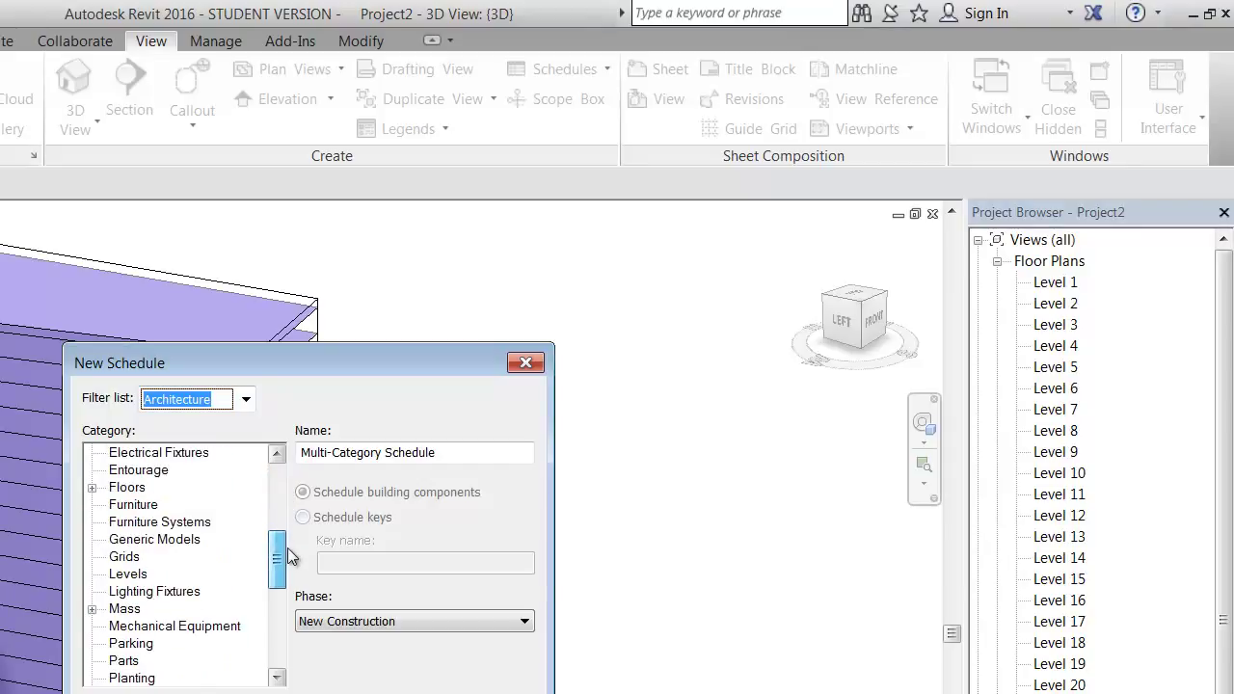
pyautogui.click(91, 608)
pyautogui.click(154, 574)
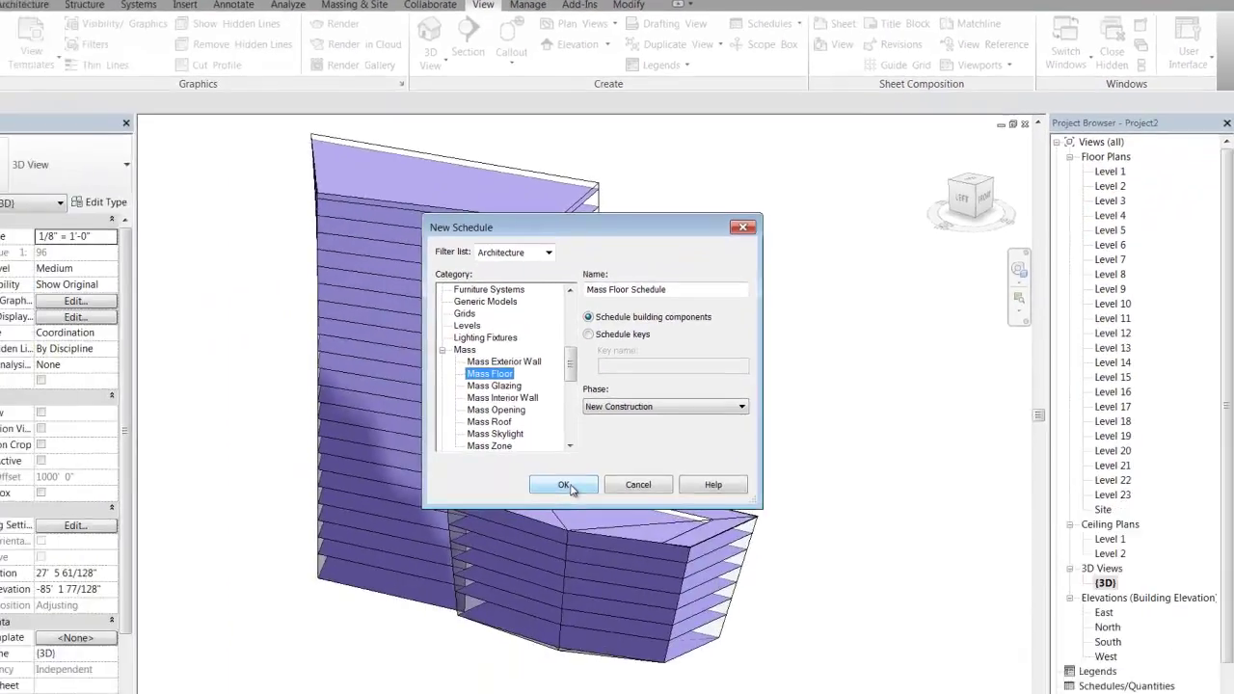
pyautogui.click(559, 482)
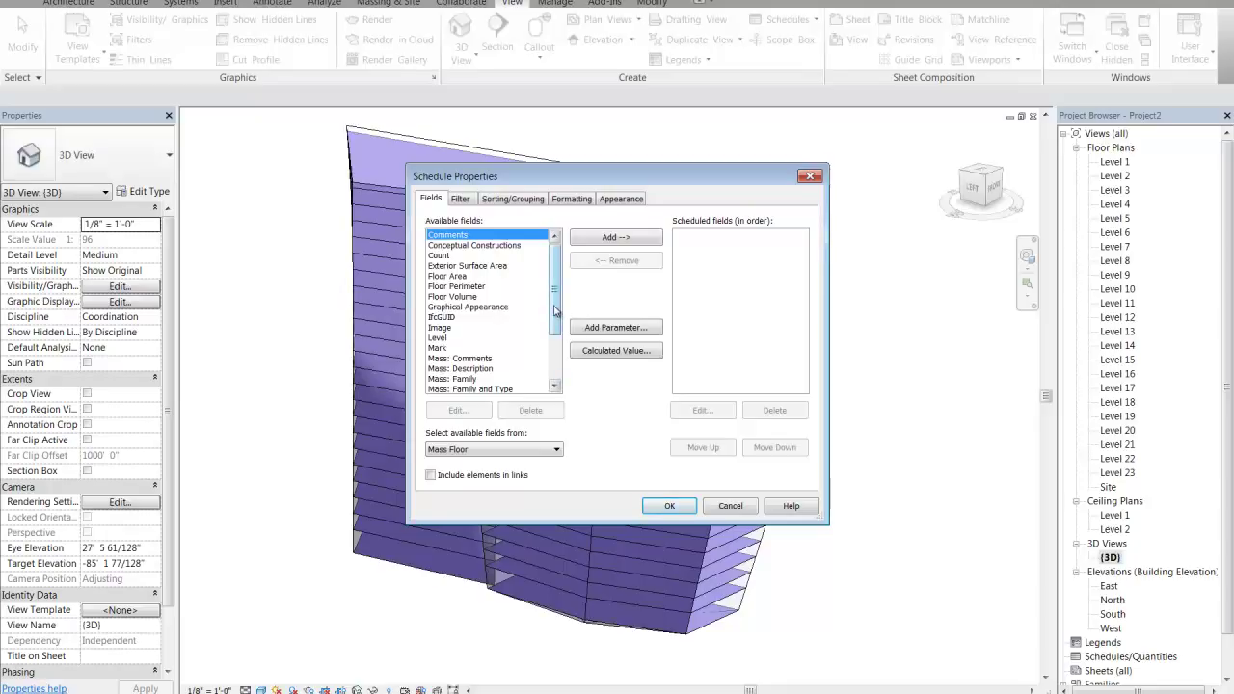
# Add the Floor Area and Level fields to the schedule, place Level first, and generate it
pyautogui.moveTo(554, 309)
pyautogui.mouseDown()
pyautogui.moveTo(550, 354)
pyautogui.moveTo(554, 310)
pyautogui.mouseUp()
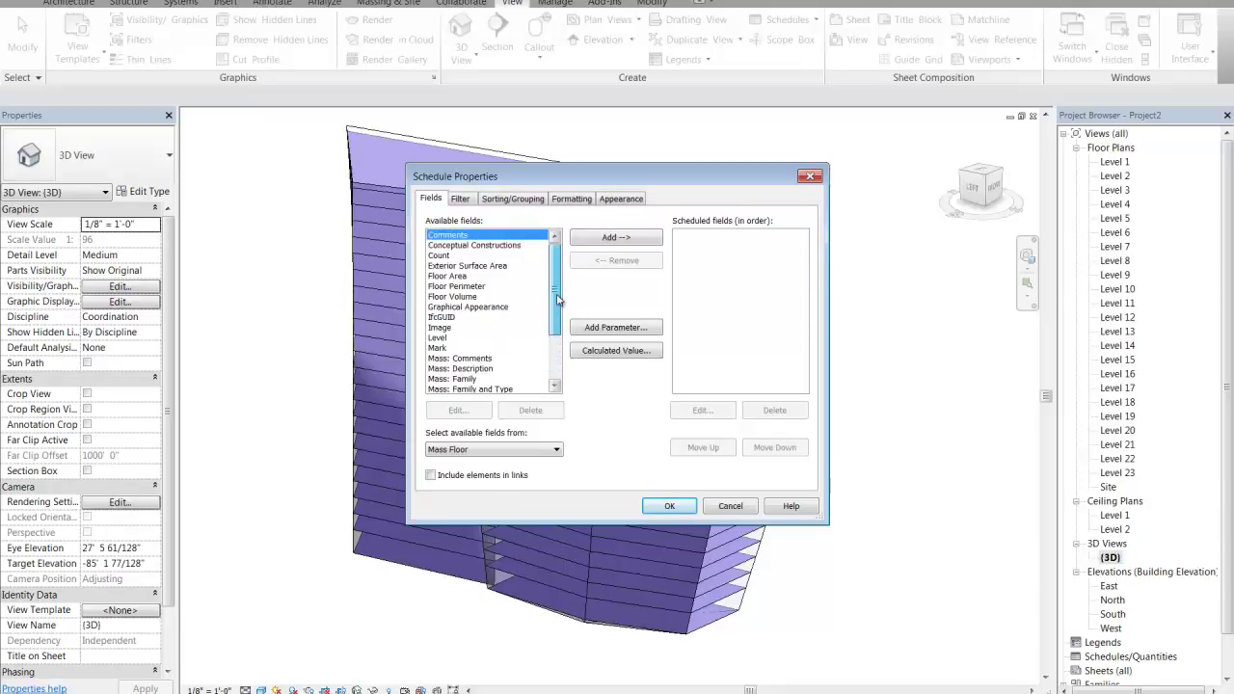
pyautogui.click(448, 277)
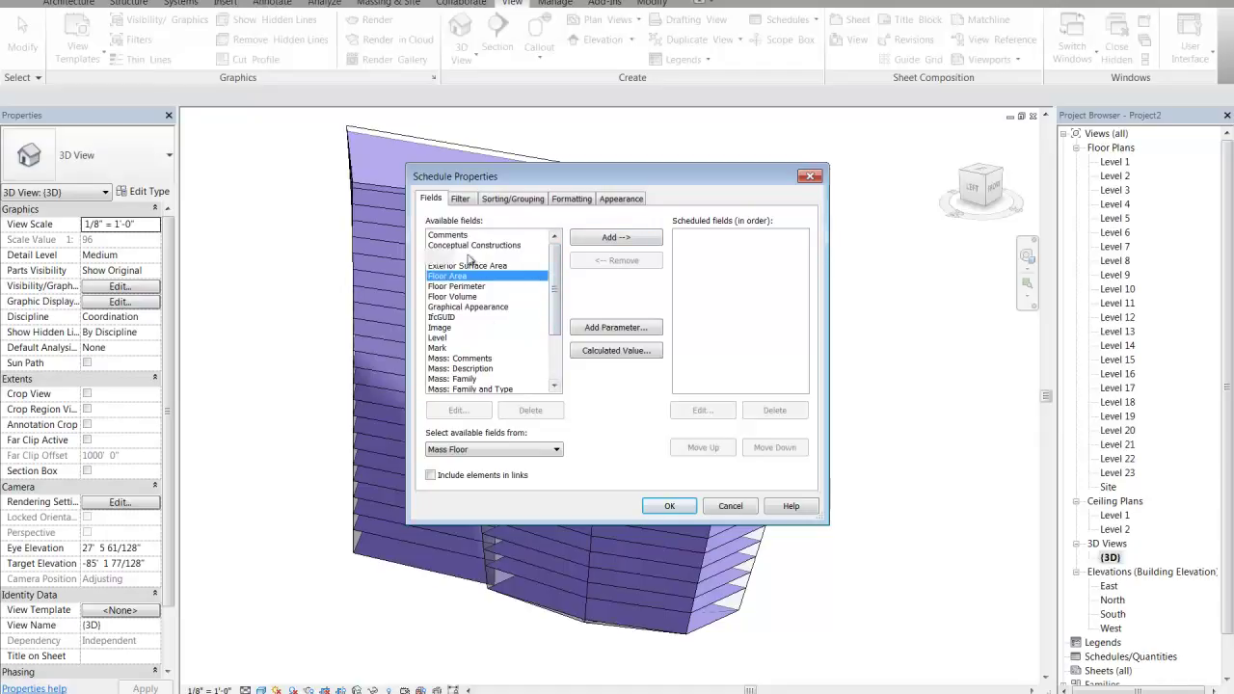
pyautogui.click(611, 241)
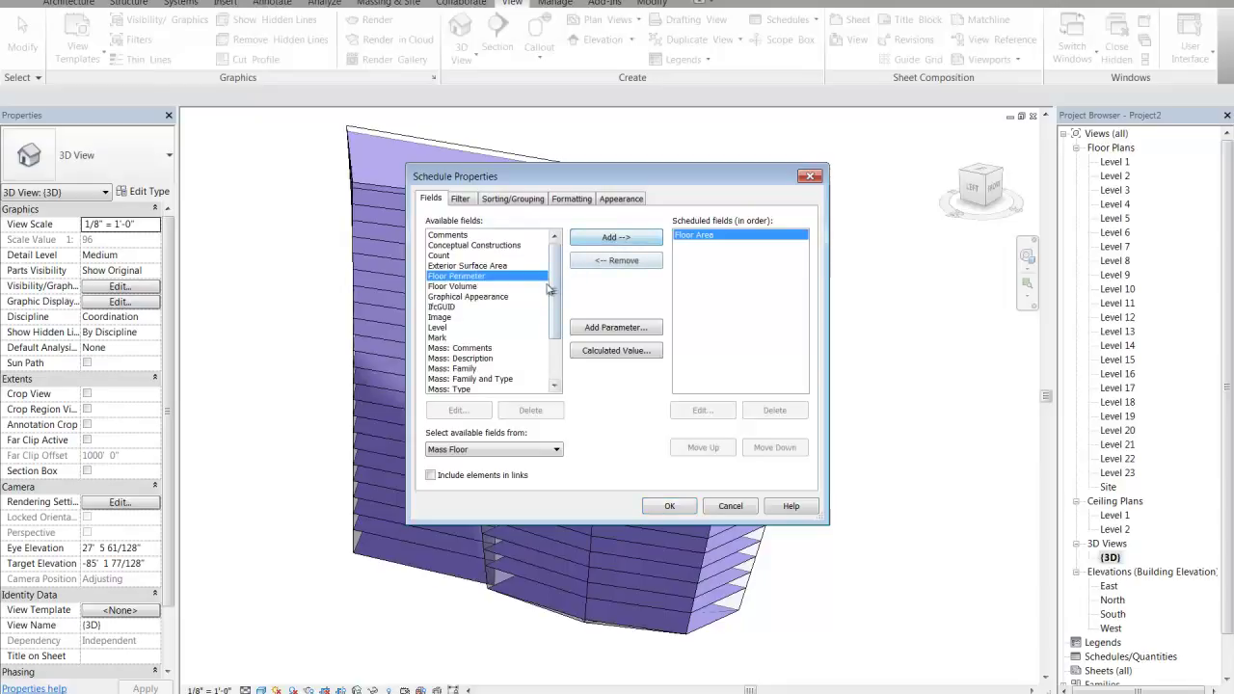
pyautogui.scroll(-1, 548, 289)
pyautogui.click(438, 317)
pyautogui.click(617, 239)
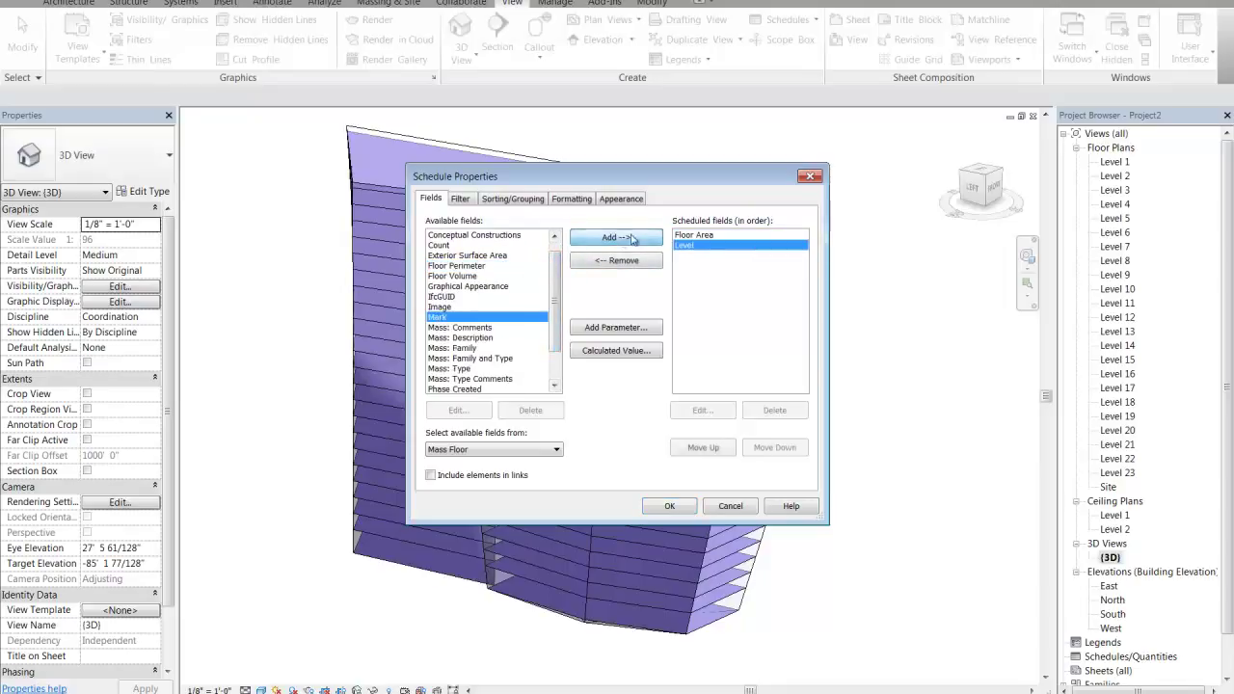
pyautogui.click(703, 448)
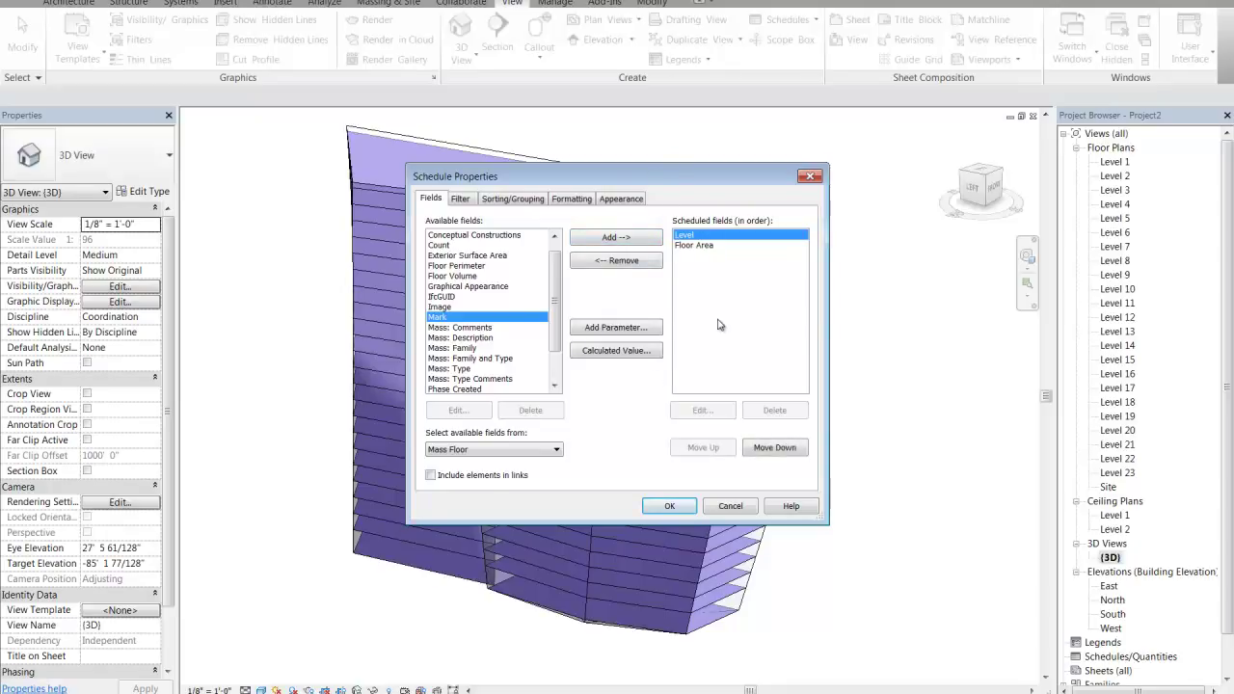
pyautogui.click(670, 508)
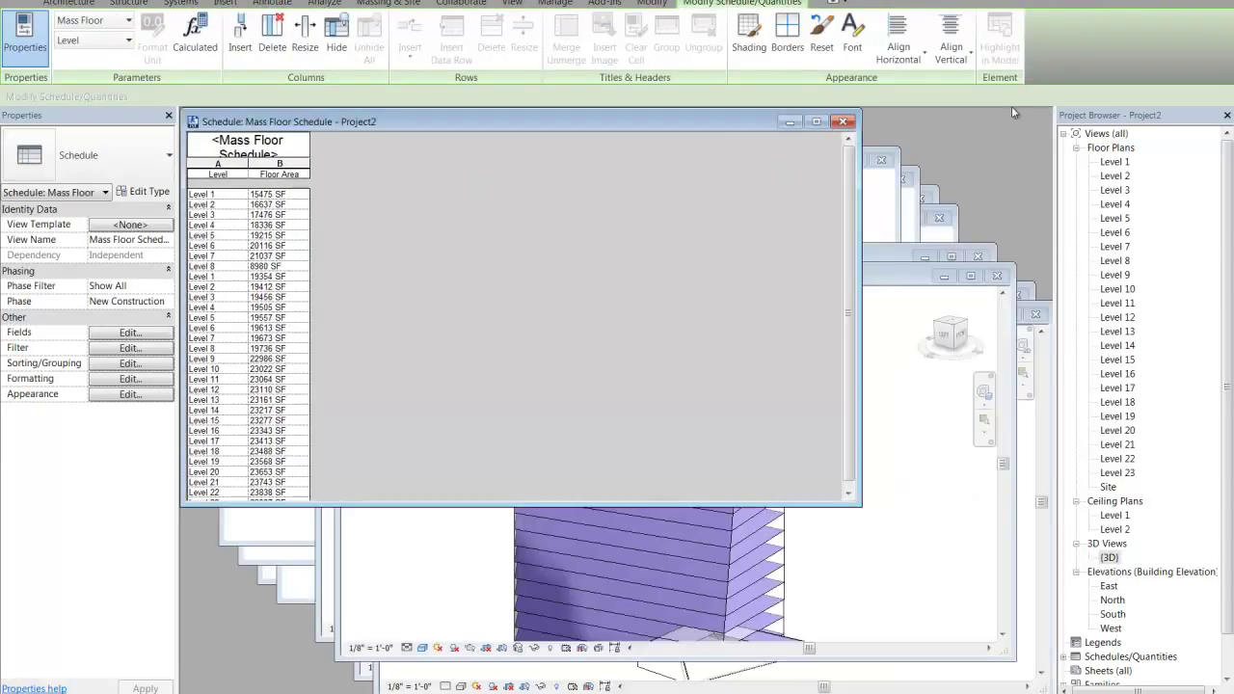
# Arrange the {3D} view and the Mass Floor Schedule as resized windows side by side
pyautogui.click(1035, 115)
pyautogui.moveTo(466, 118); pyautogui.dragTo(699, 124)
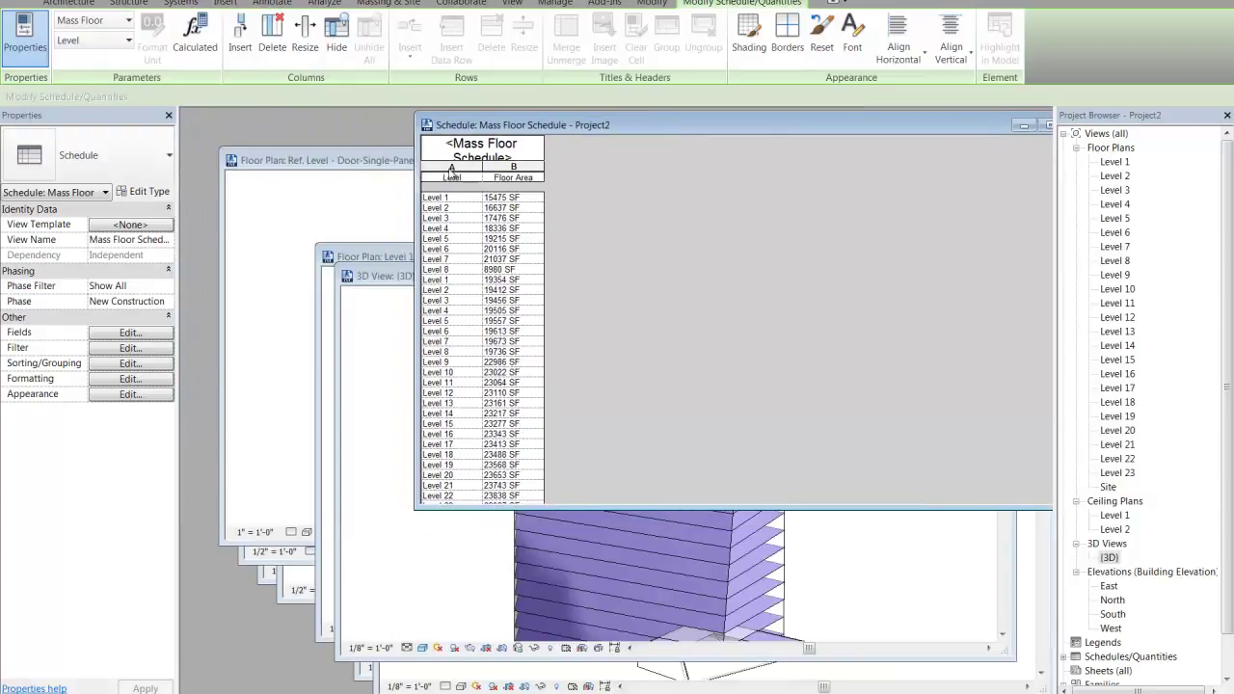
pyautogui.moveTo(496, 509); pyautogui.dragTo(502, 638)
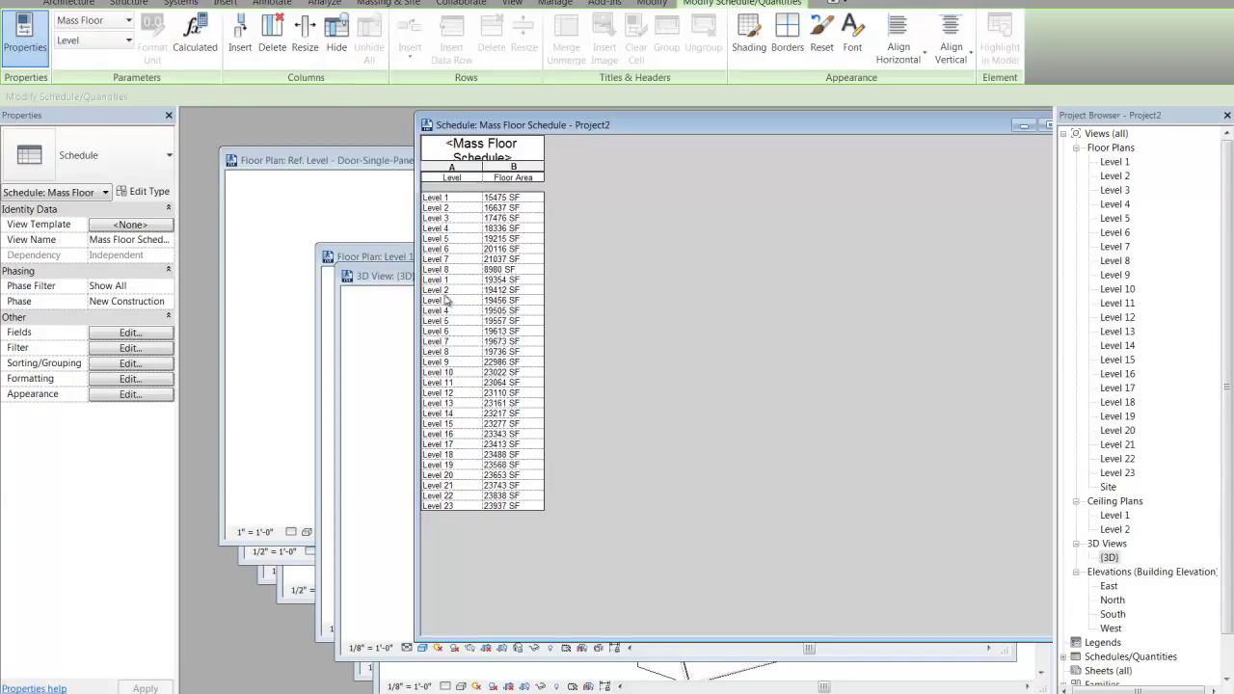
pyautogui.moveTo(541, 129); pyautogui.dragTo(916, 123)
pyautogui.moveTo(633, 287); pyautogui.dragTo(478, 135)
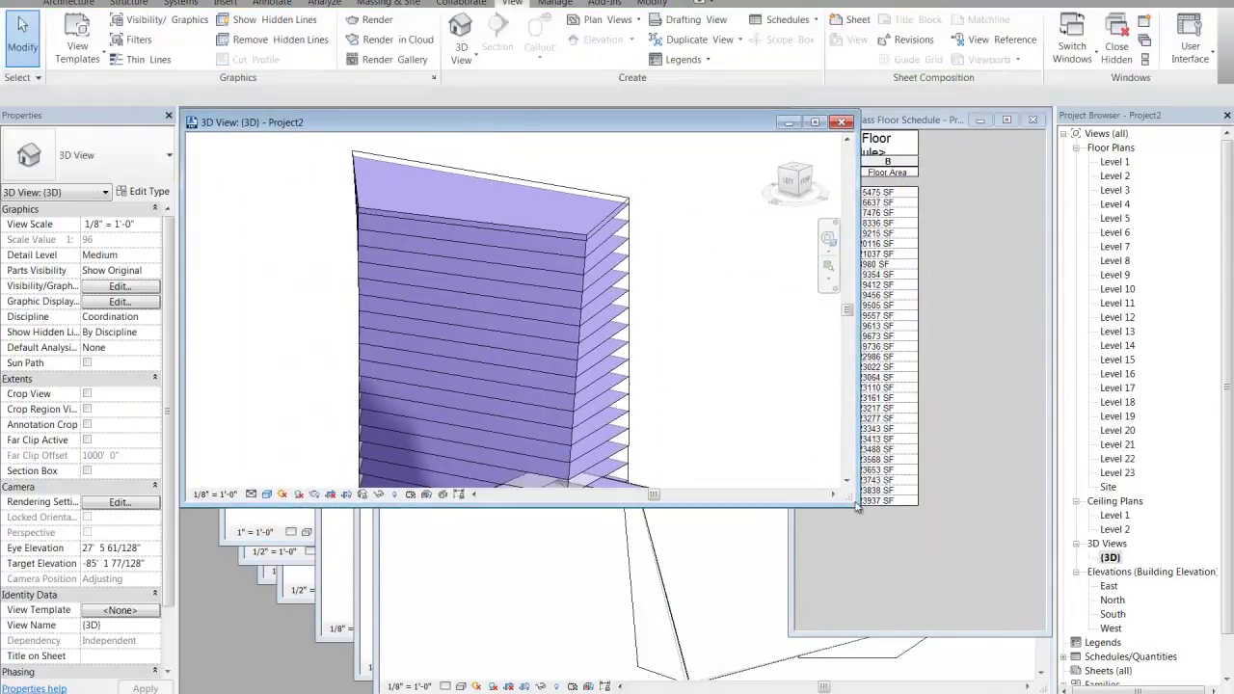
pyautogui.moveTo(852, 500); pyautogui.dragTo(777, 613)
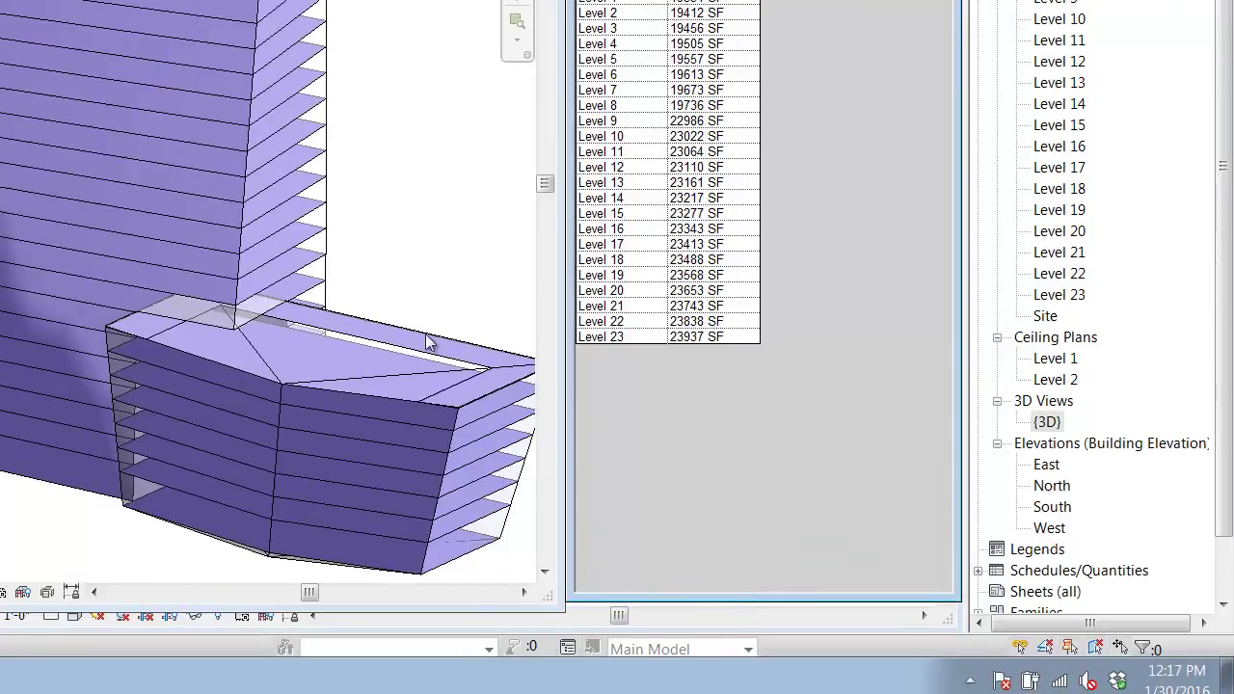
# Edit the tower mass in place and move its face adjoining the low mass slightly inward
pyautogui.click(474, 286)
pyautogui.keyDown('shift'); pyautogui.moveTo(456, 294); pyautogui.dragTo(15, 182, button='middle'); pyautogui.keyUp('shift')
pyautogui.moveTo(168, 310); pyautogui.dragTo(207, 205, button='middle')
pyautogui.hotkey('ctrl', 'z')
pyautogui.keyDown('shift'); pyautogui.moveTo(68, 308); pyautogui.dragTo(493, 332, button='middle'); pyautogui.keyUp('shift')
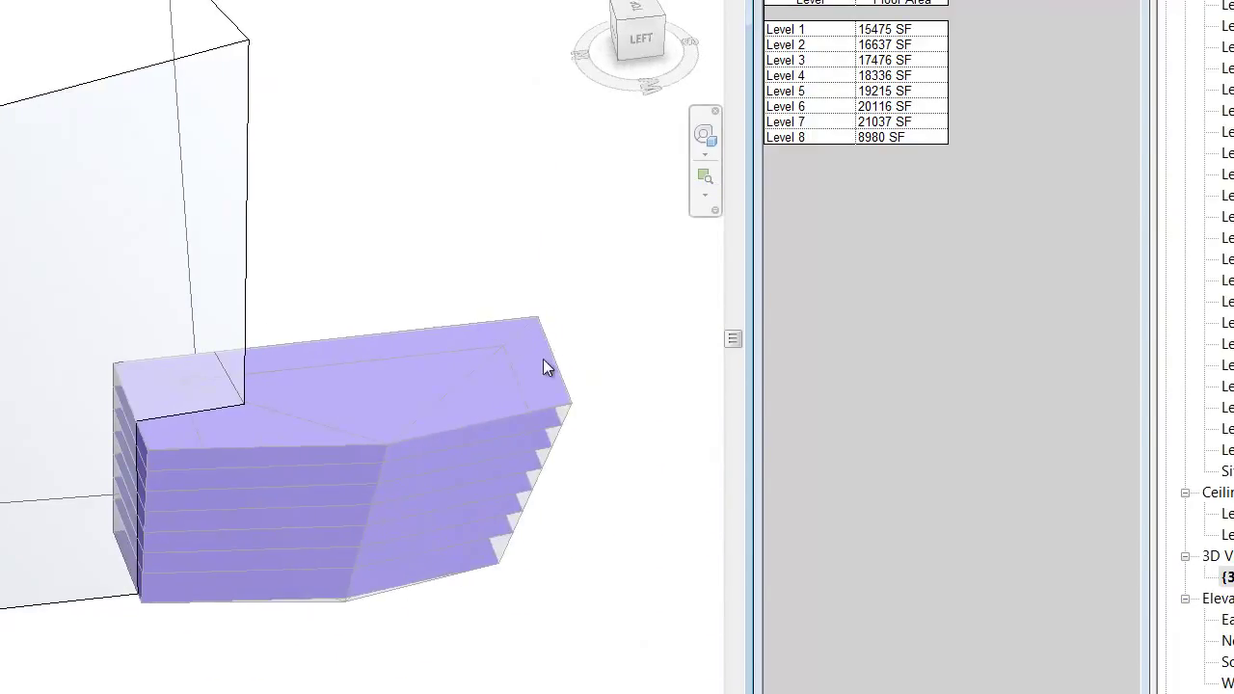
pyautogui.keyDown('shift'); pyautogui.moveTo(306, 86); pyautogui.dragTo(322, 203, button='middle'); pyautogui.keyUp('shift')
pyautogui.click(239, 187)
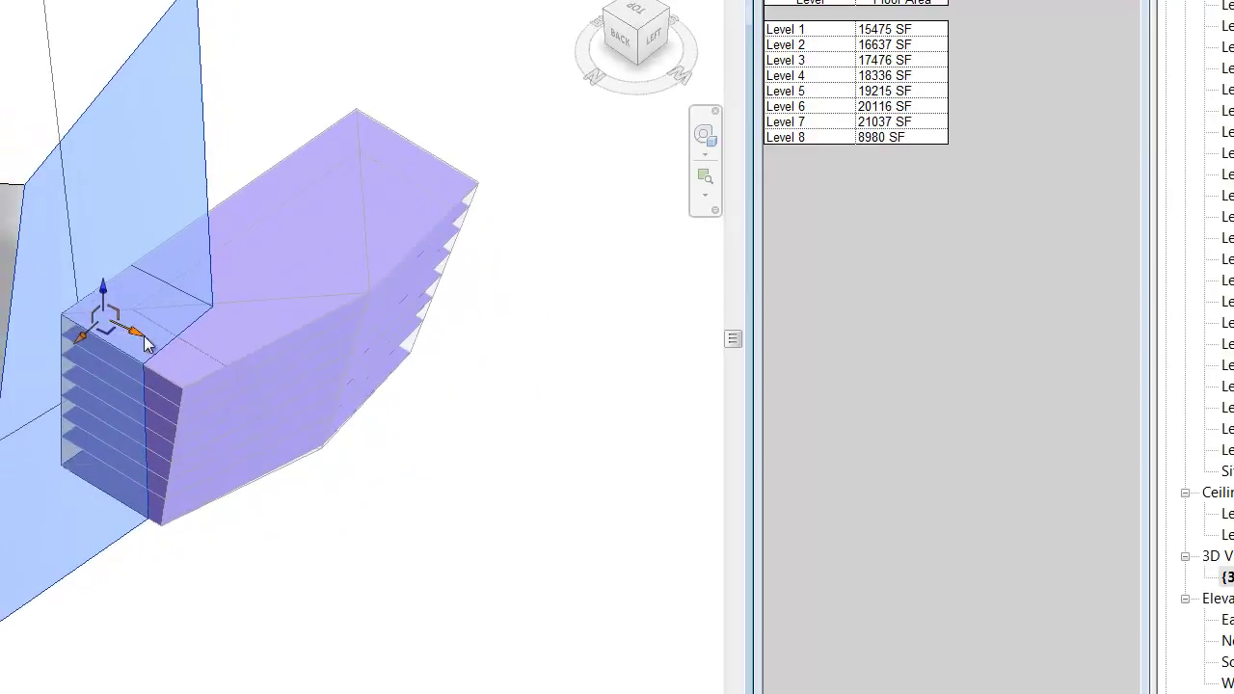
pyautogui.moveTo(136, 333); pyautogui.dragTo(121, 322)
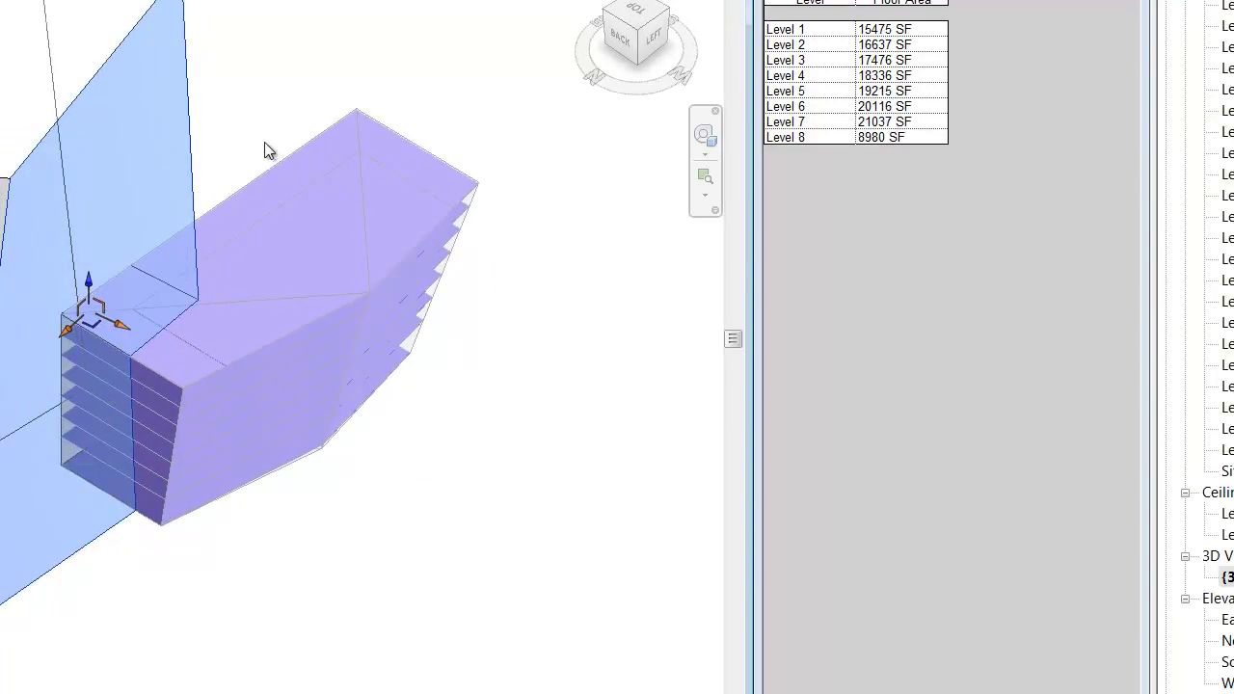
pyautogui.click(263, 148)
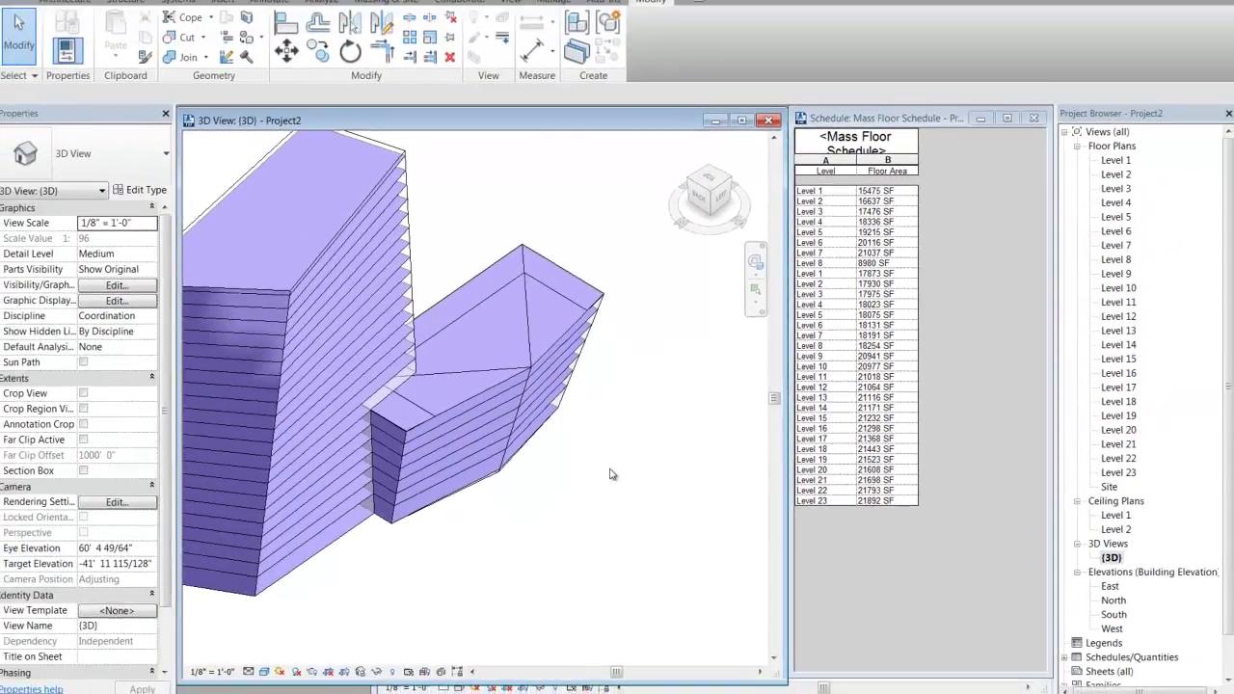
# Orbit the model to its left side and activate the Mass Floor Schedule listed under Schedules/Quantities
pyautogui.keyDown('shift'); pyautogui.moveTo(609, 474); pyautogui.dragTo(549, 467, button='middle'); pyautogui.keyUp('shift')
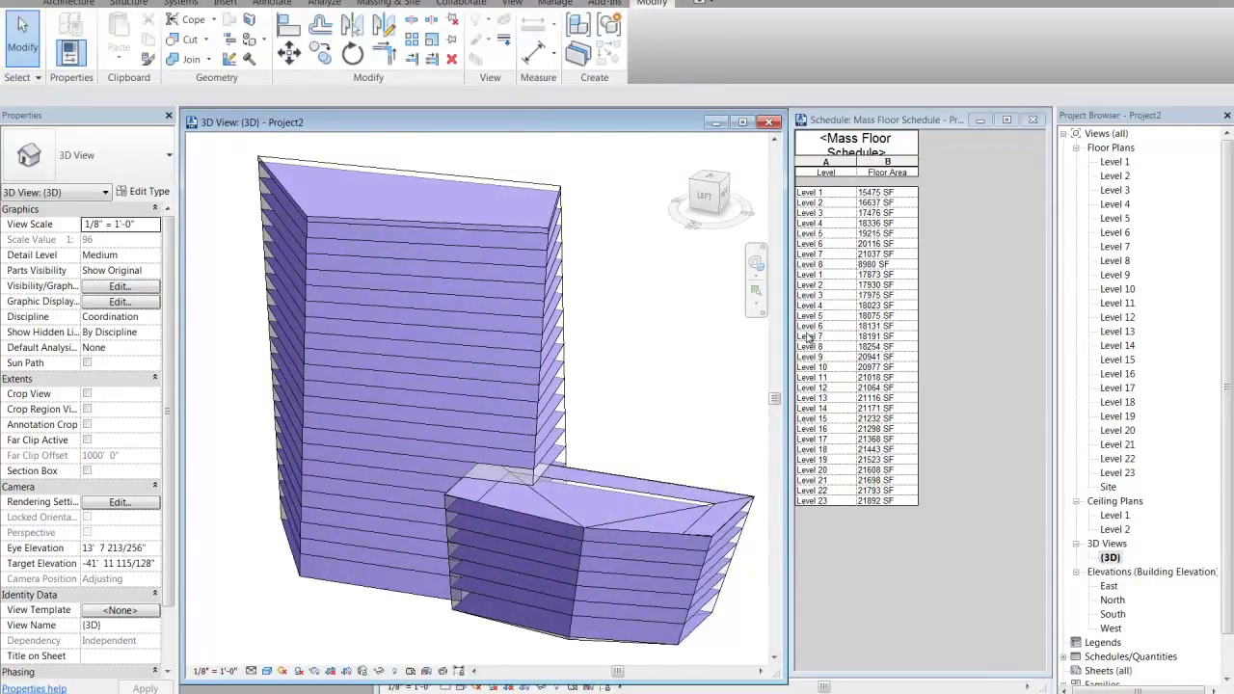
pyautogui.click(1057, 588)
pyautogui.scroll(-1, 1060, 607)
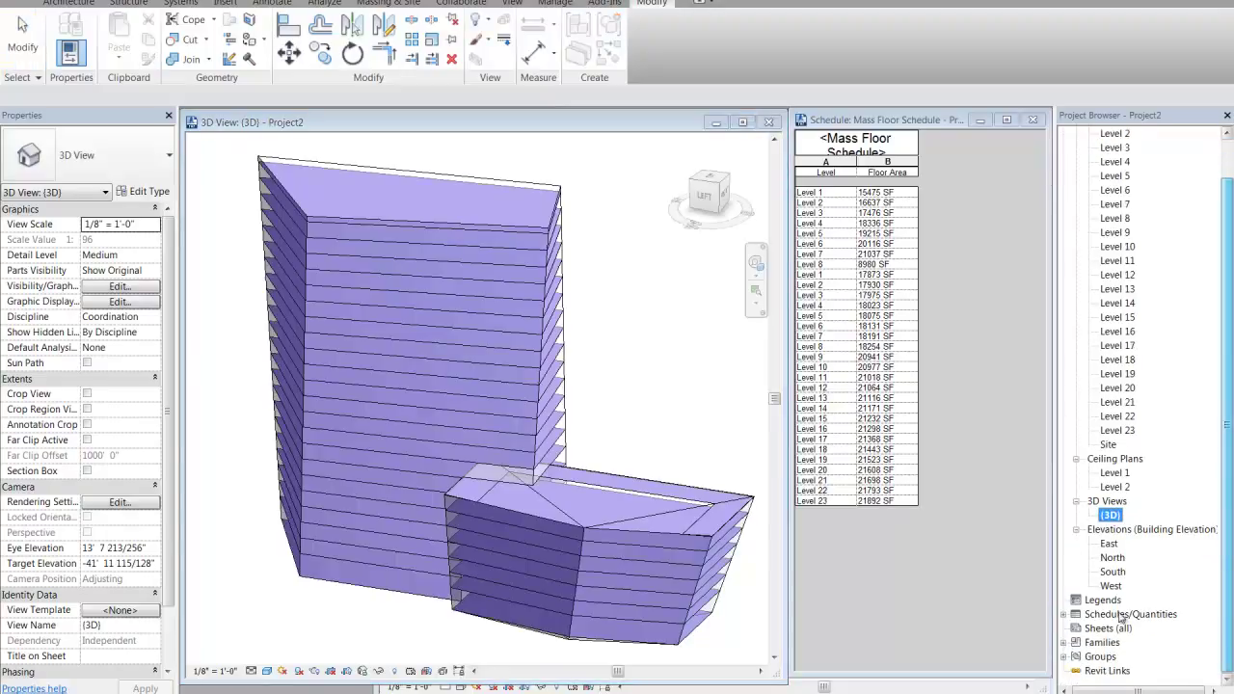
pyautogui.click(1064, 614)
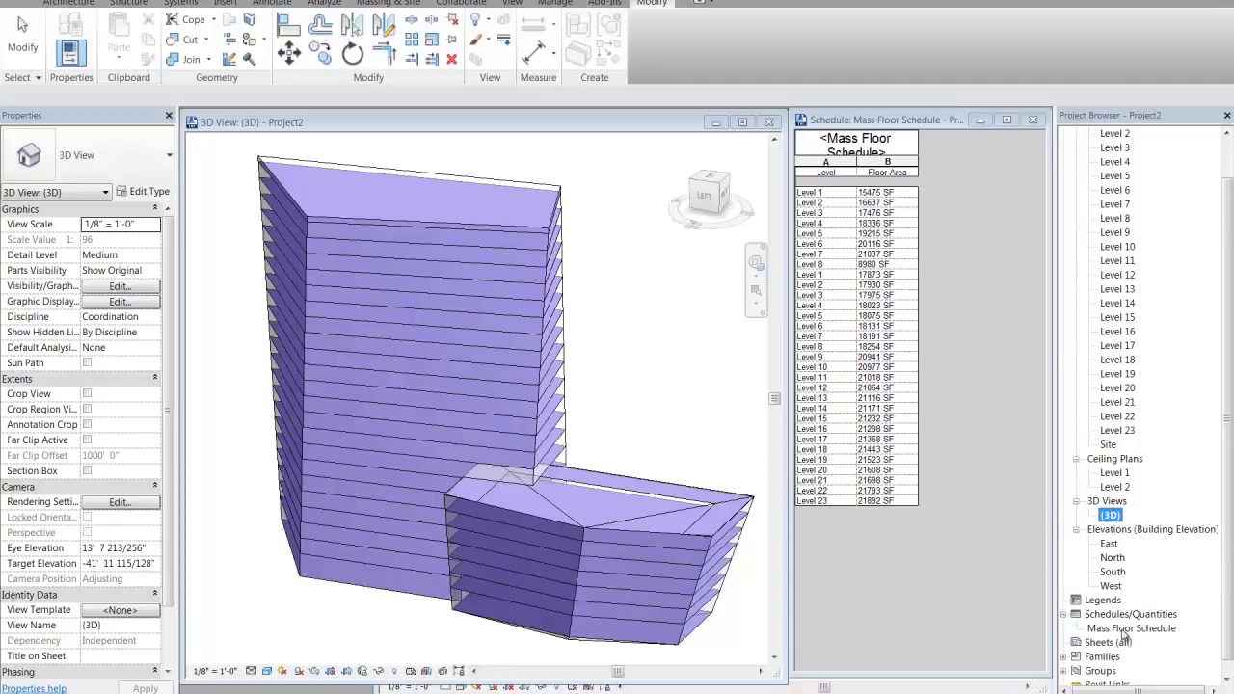
pyautogui.click(1123, 628)
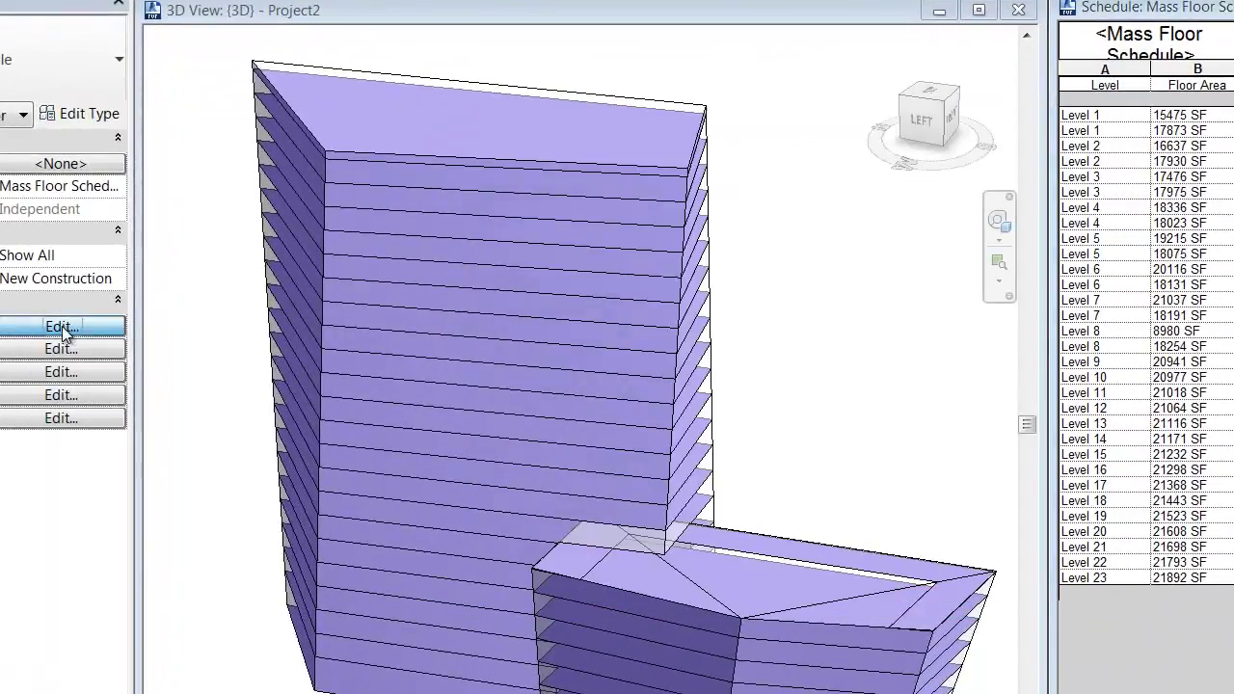
# Turn off the schedule's grand totals and sort its rows by Floor Area in ascending order
pyautogui.click(62, 327)
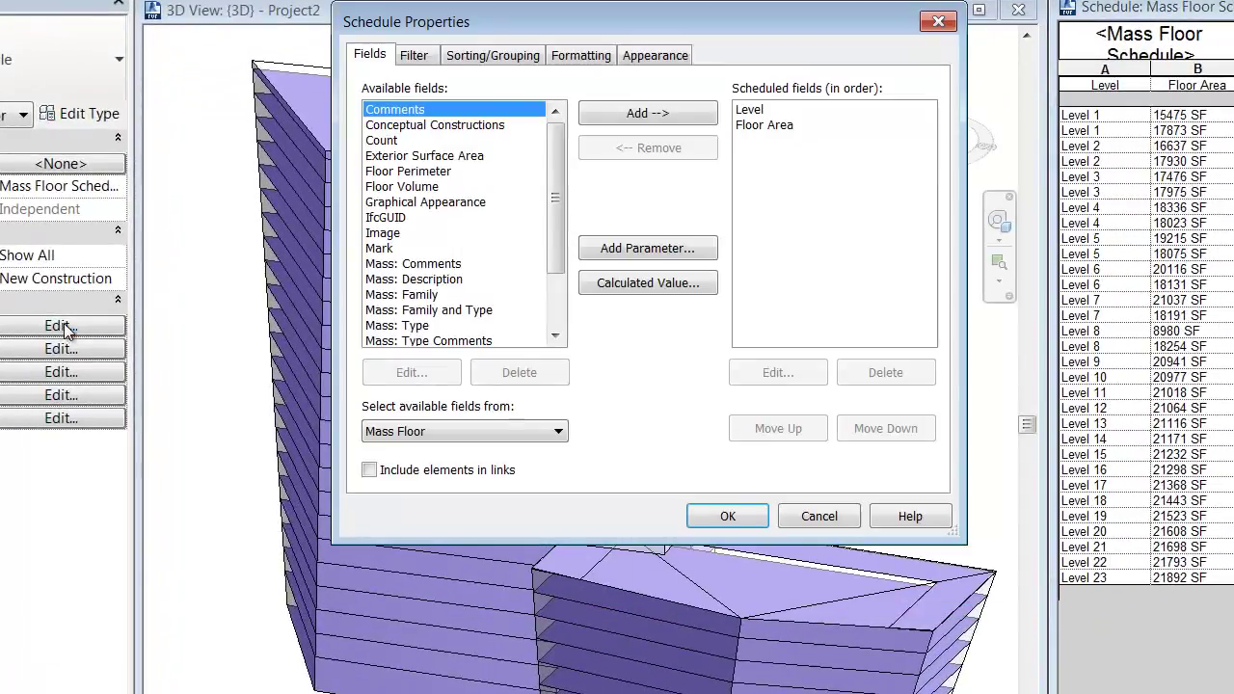
pyautogui.click(416, 55)
pyautogui.click(497, 55)
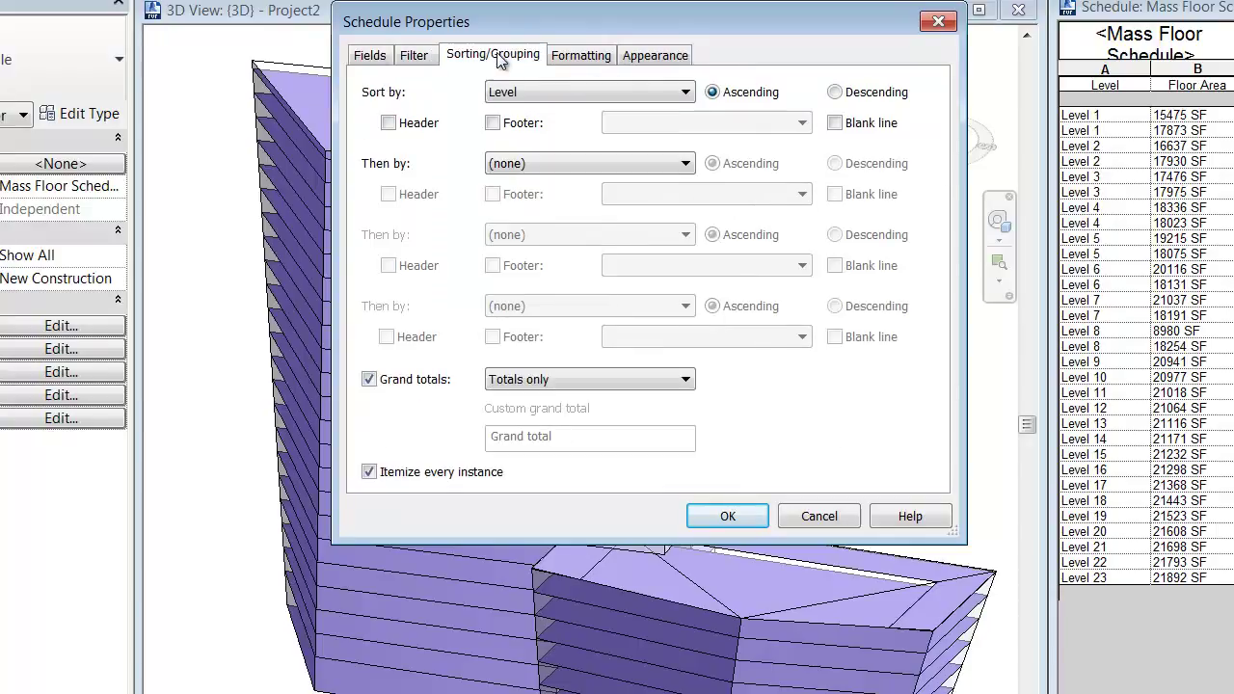
pyautogui.click(370, 379)
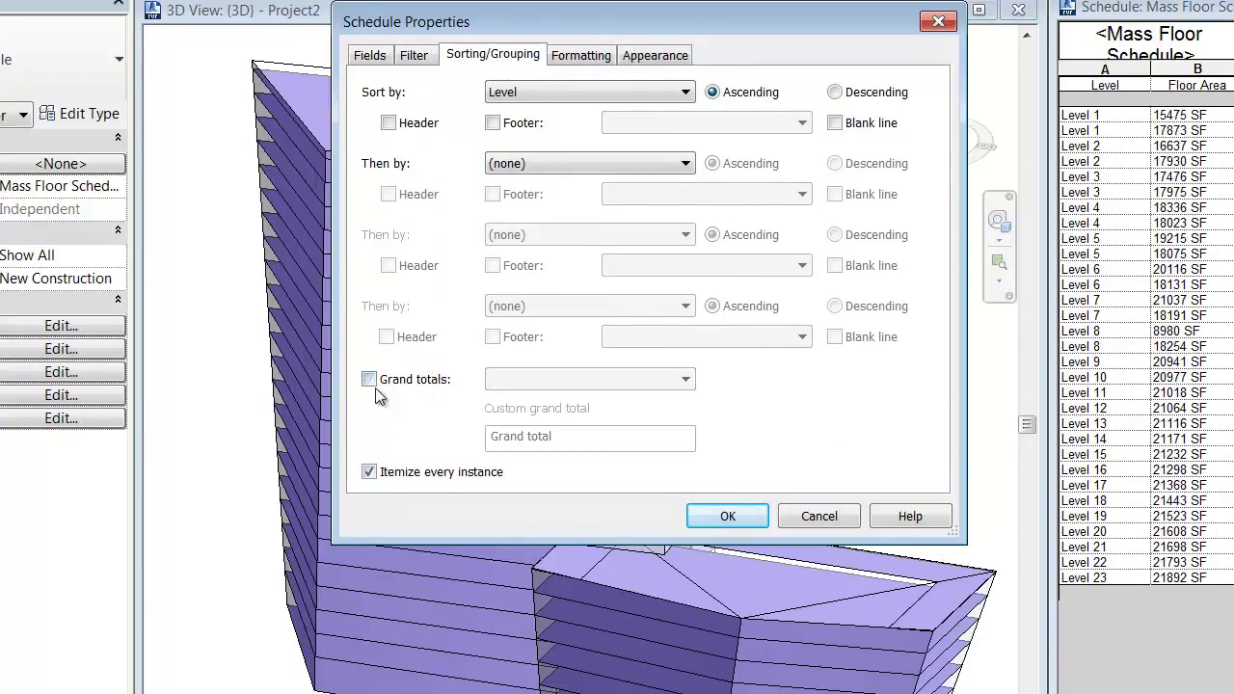
pyautogui.click(535, 93)
pyautogui.click(525, 147)
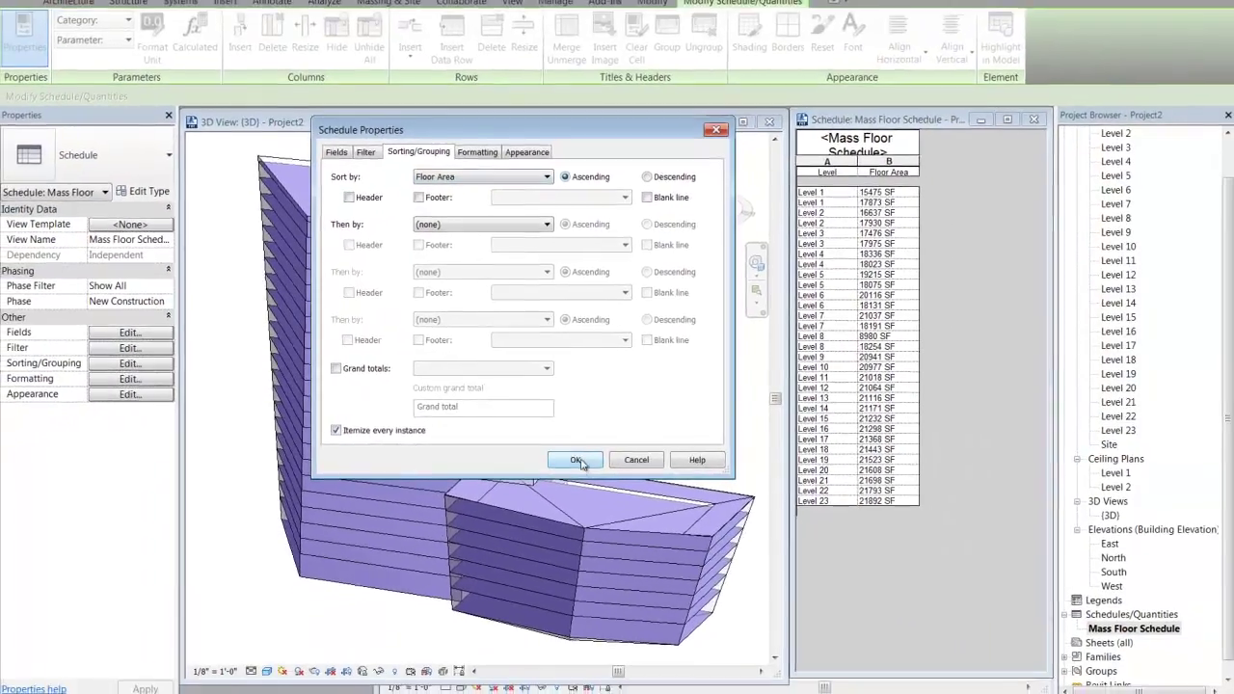
pyautogui.click(667, 493)
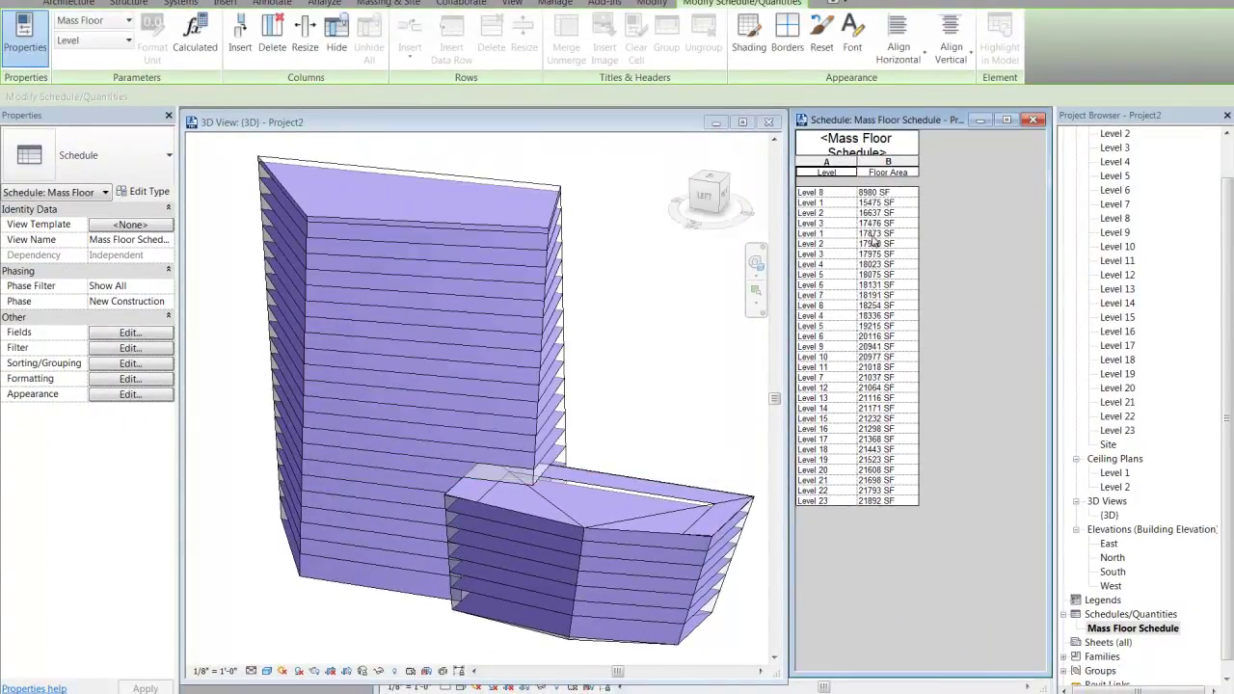
# Calculate totals for the Floor Area field and show the schedule's grand totals as Totals only
pyautogui.click(140, 335)
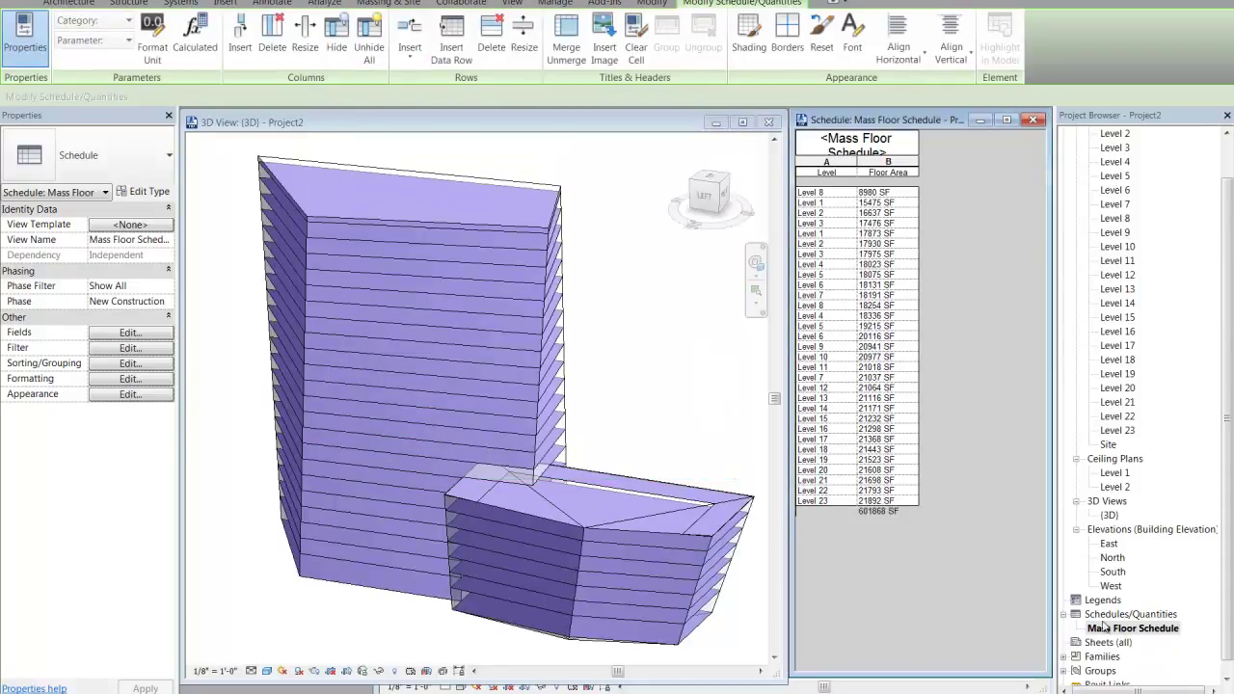
pyautogui.click(138, 334)
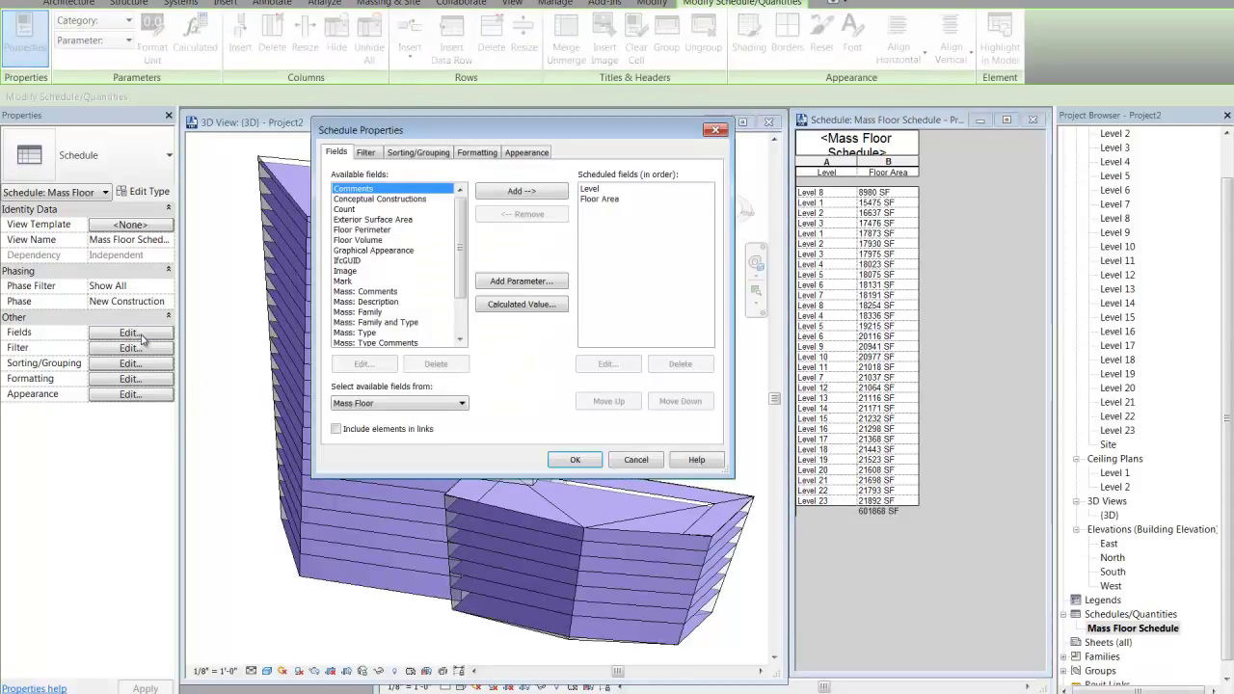
pyautogui.click(489, 157)
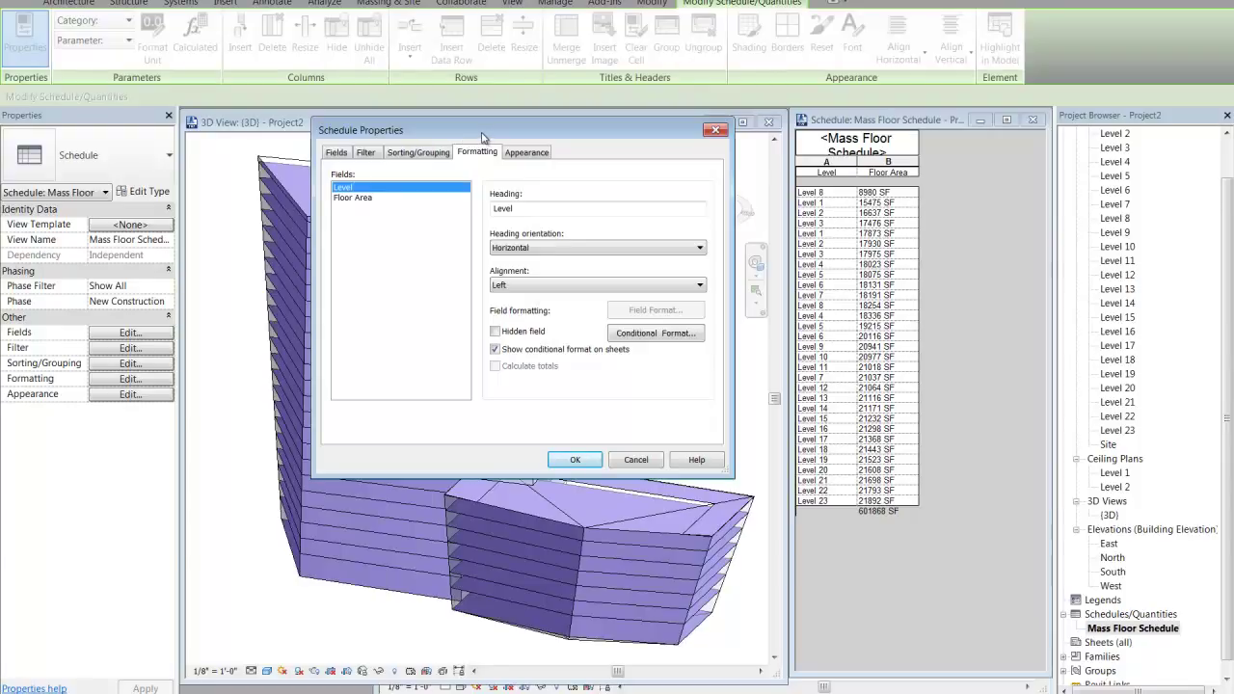
pyautogui.click(345, 199)
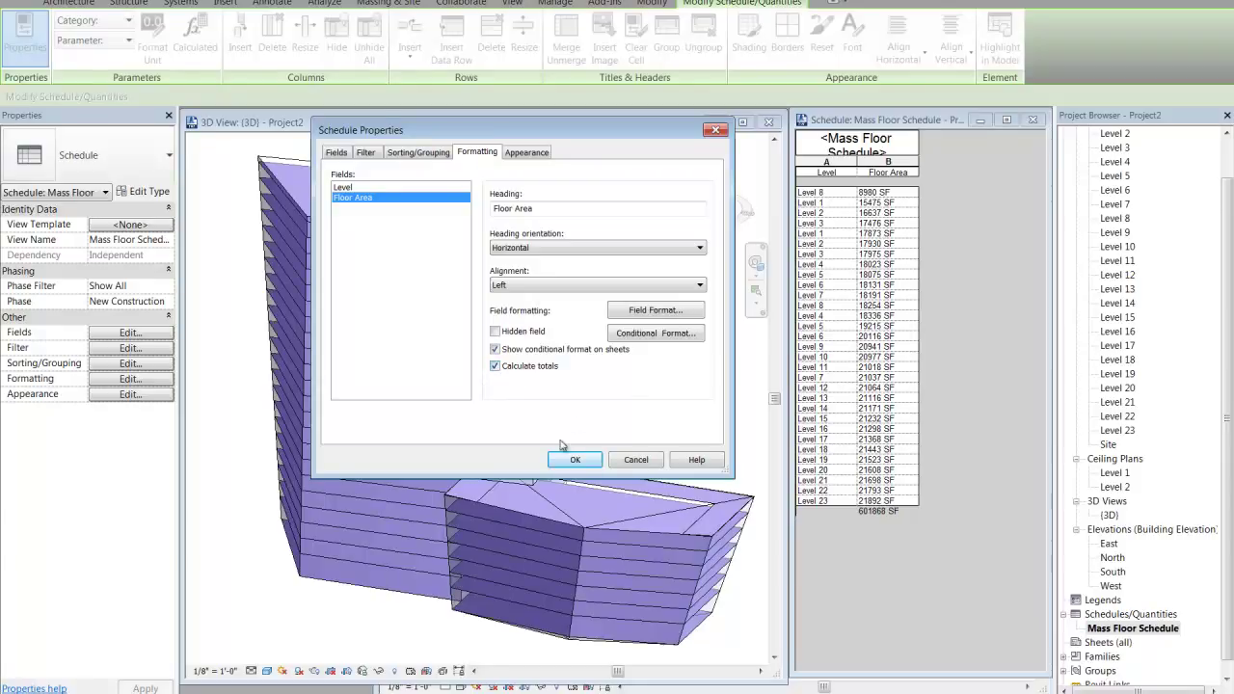
pyautogui.click(419, 153)
pyautogui.click(337, 368)
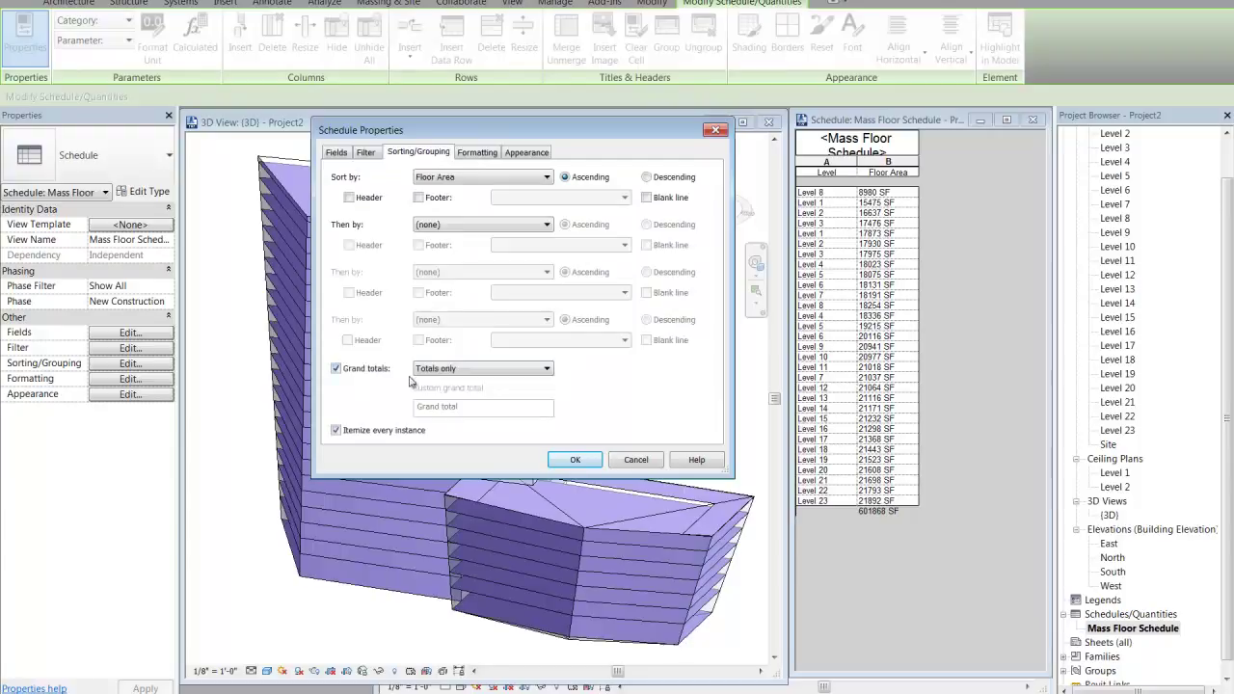
pyautogui.click(576, 461)
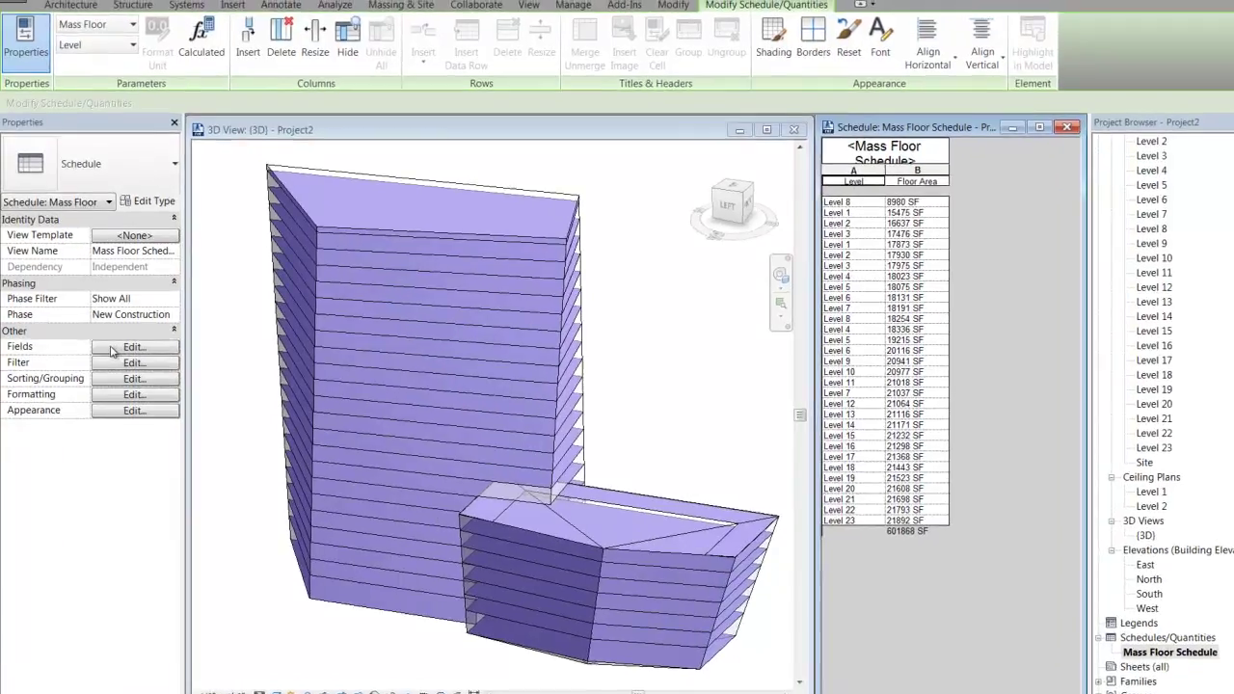
# Start a new project parameter for the schedule's fields and name it PROGRAM TYPE
pyautogui.click(115, 333)
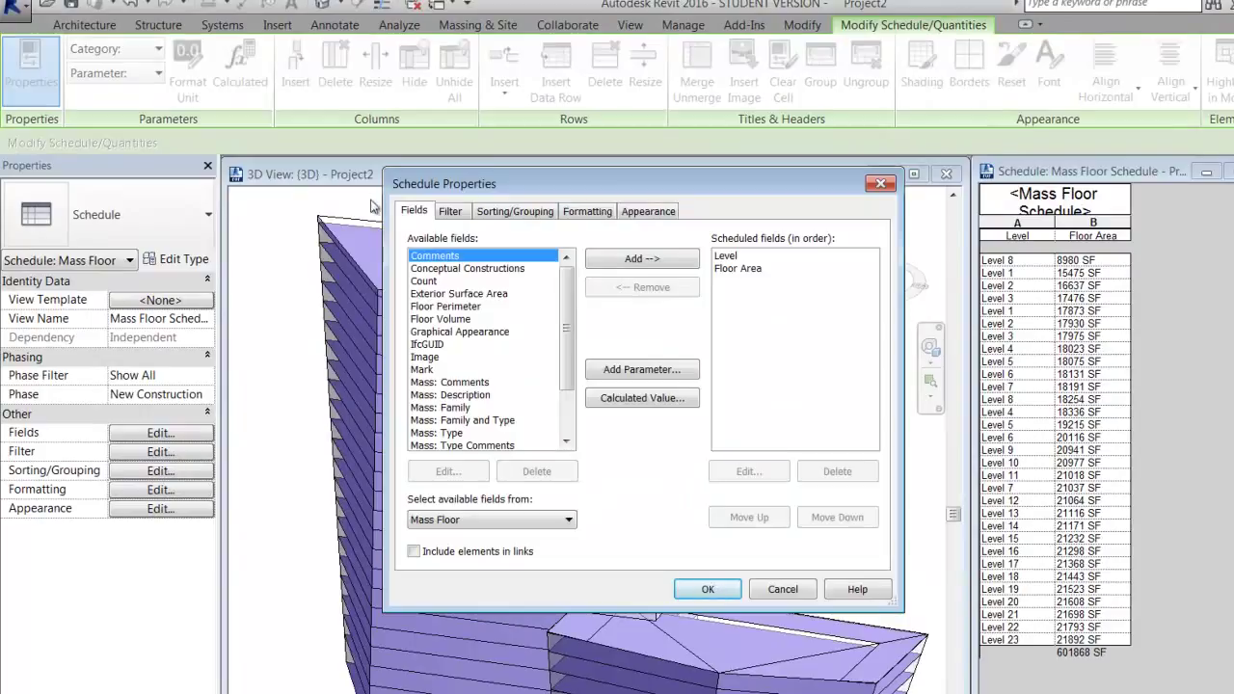
pyautogui.moveTo(481, 188); pyautogui.dragTo(556, 222)
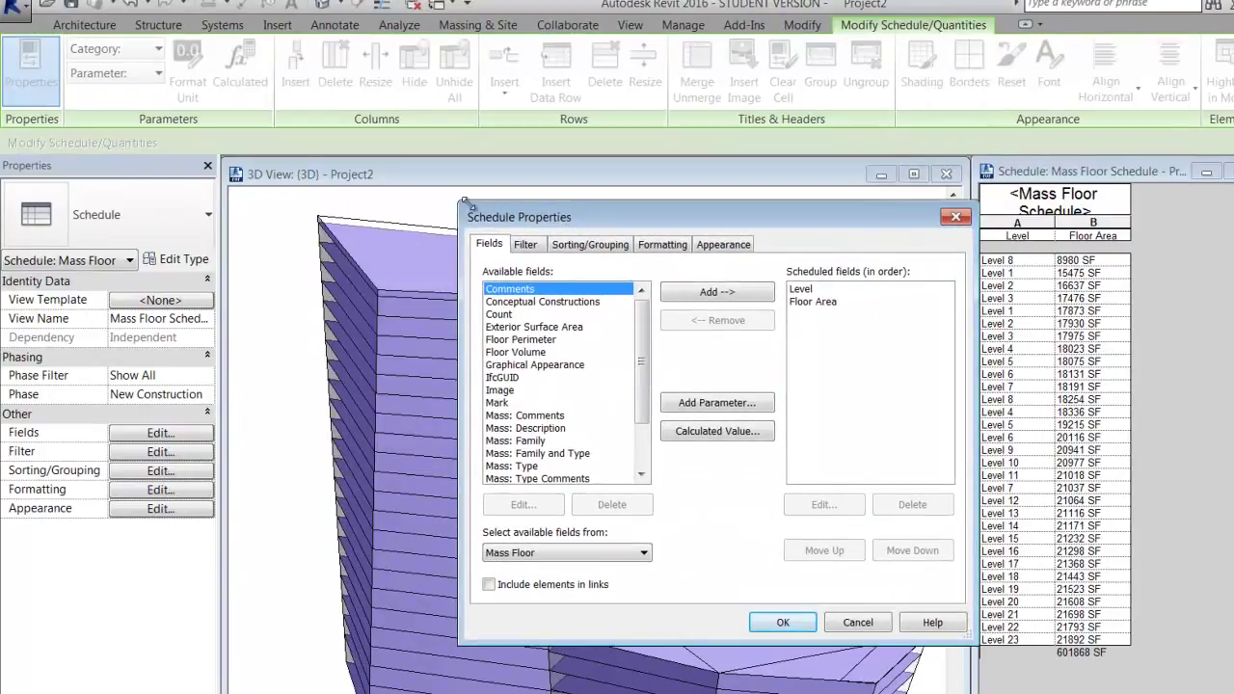
pyautogui.click(717, 402)
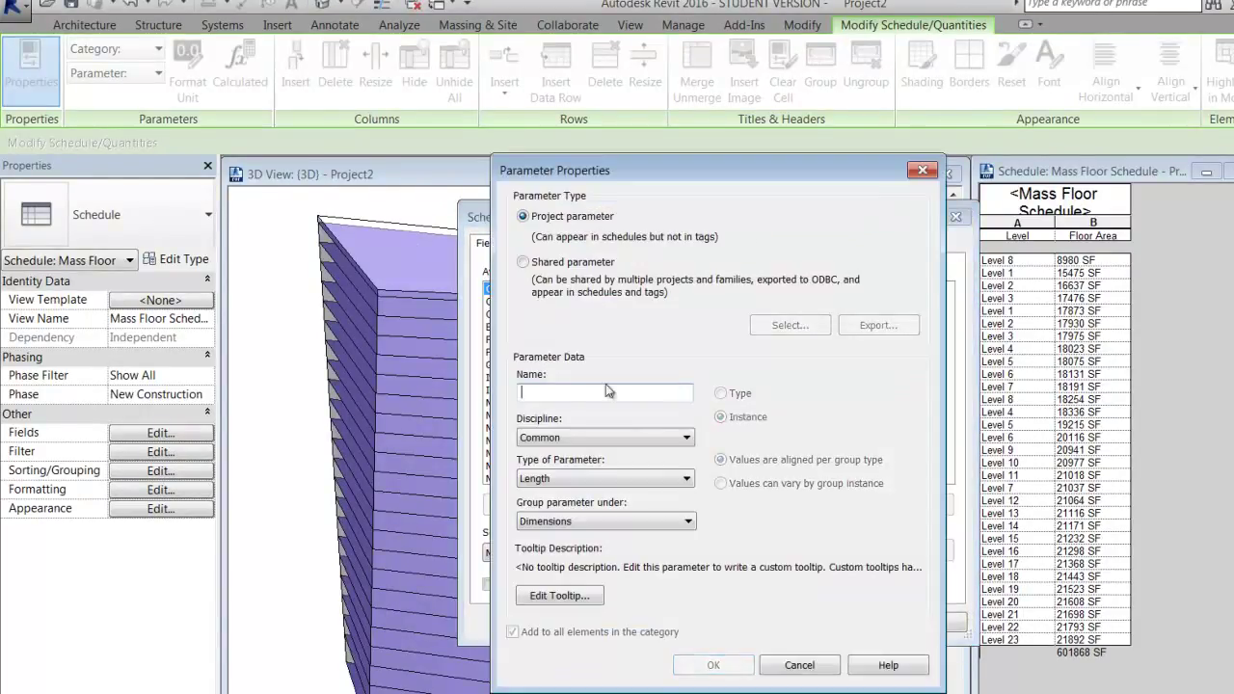
pyautogui.moveTo(643, 180); pyautogui.dragTo(729, 138)
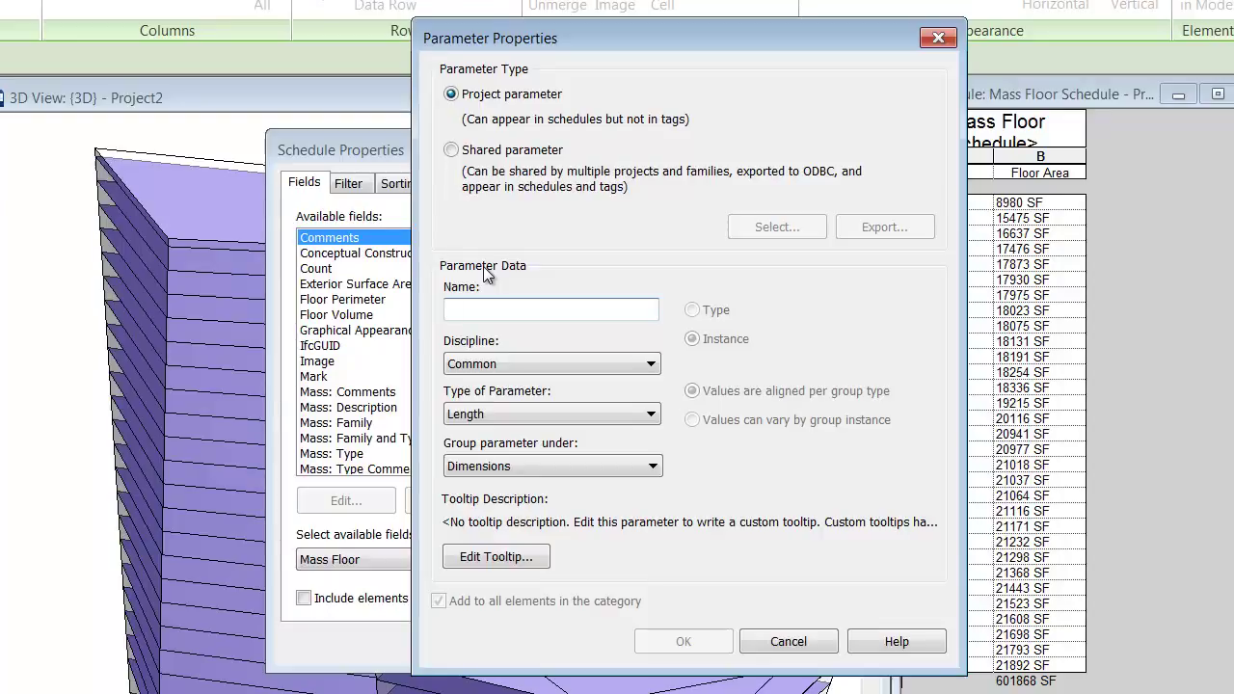
pyautogui.write('pROGR')
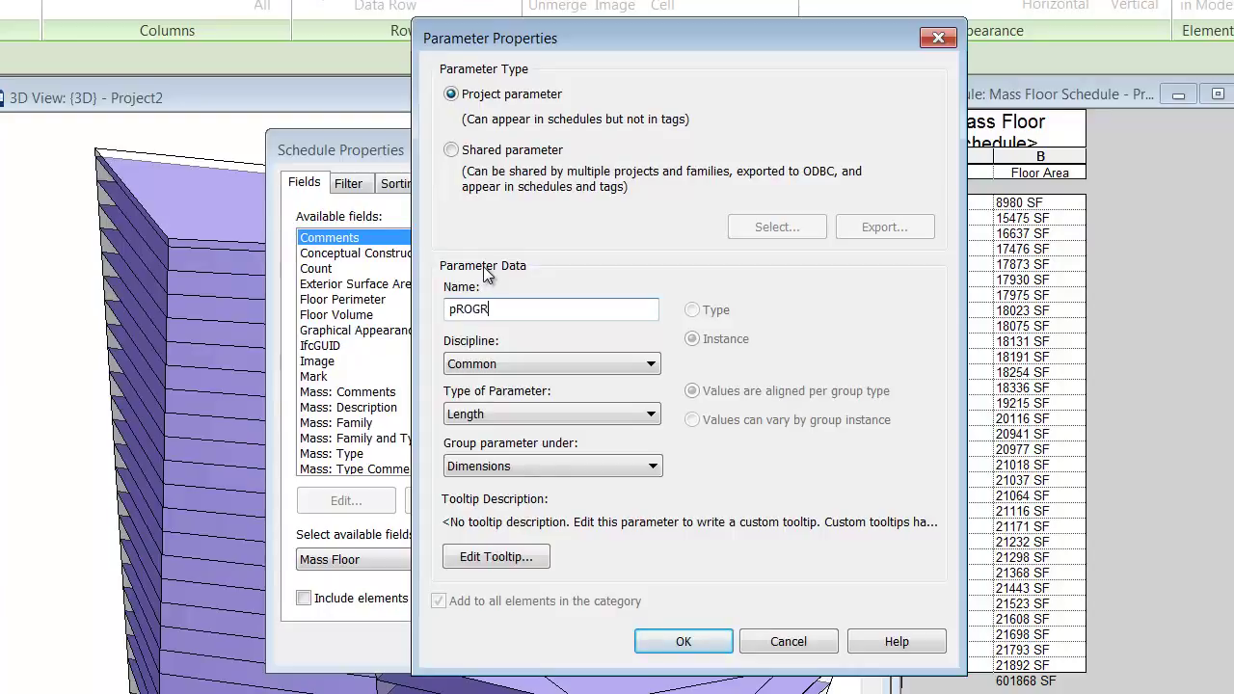
pyautogui.press('BackSpace')
pyautogui.press('BackSpace')
pyautogui.press('BackSpace')
pyautogui.press('BackSpace')
pyautogui.press('BackSpace')
pyautogui.press('BackSpace')
pyautogui.press('BackSpace')
pyautogui.write('PROGRAM TYPE')
# Add the parameter as Text type and place it between Level and Floor Area in the scheduled fields
pyautogui.click(509, 418)
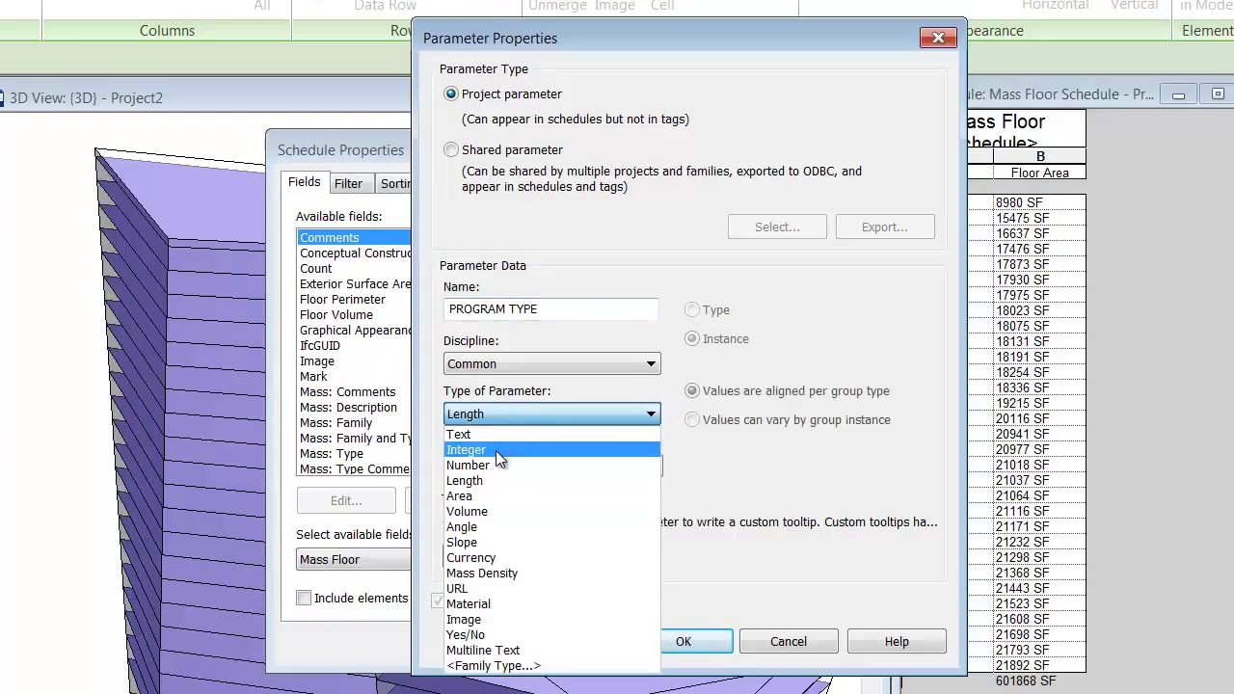
pyautogui.click(480, 433)
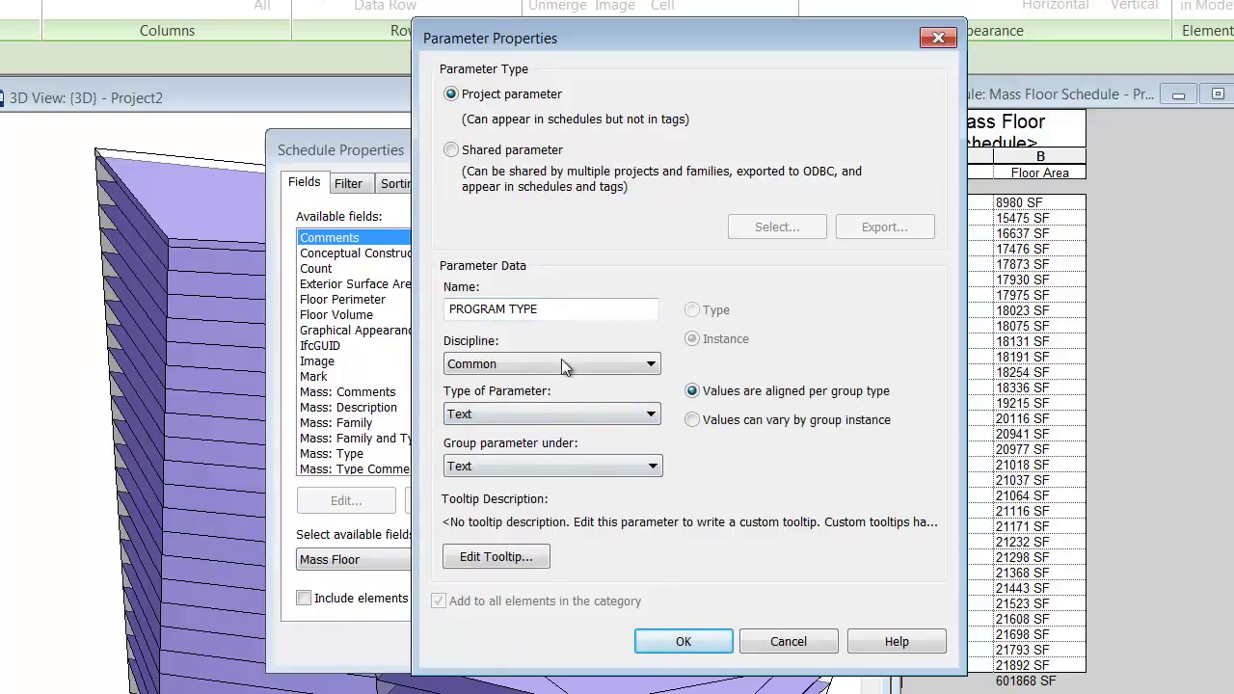
pyautogui.click(691, 641)
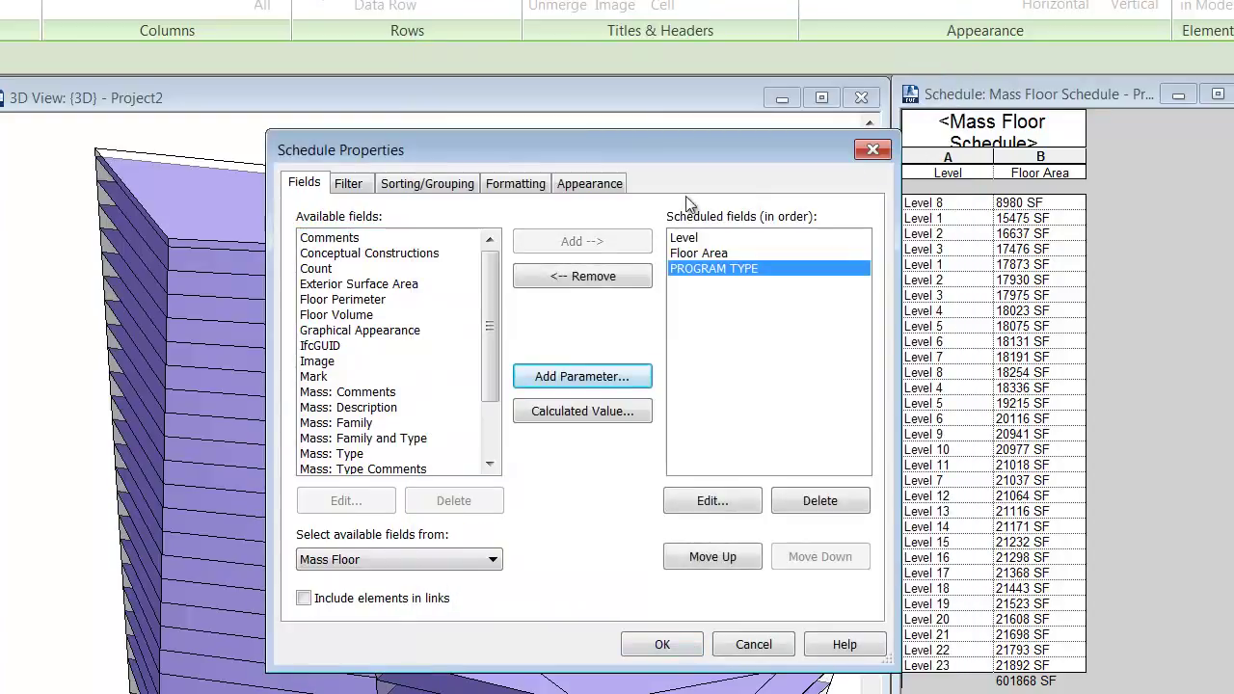
pyautogui.click(714, 558)
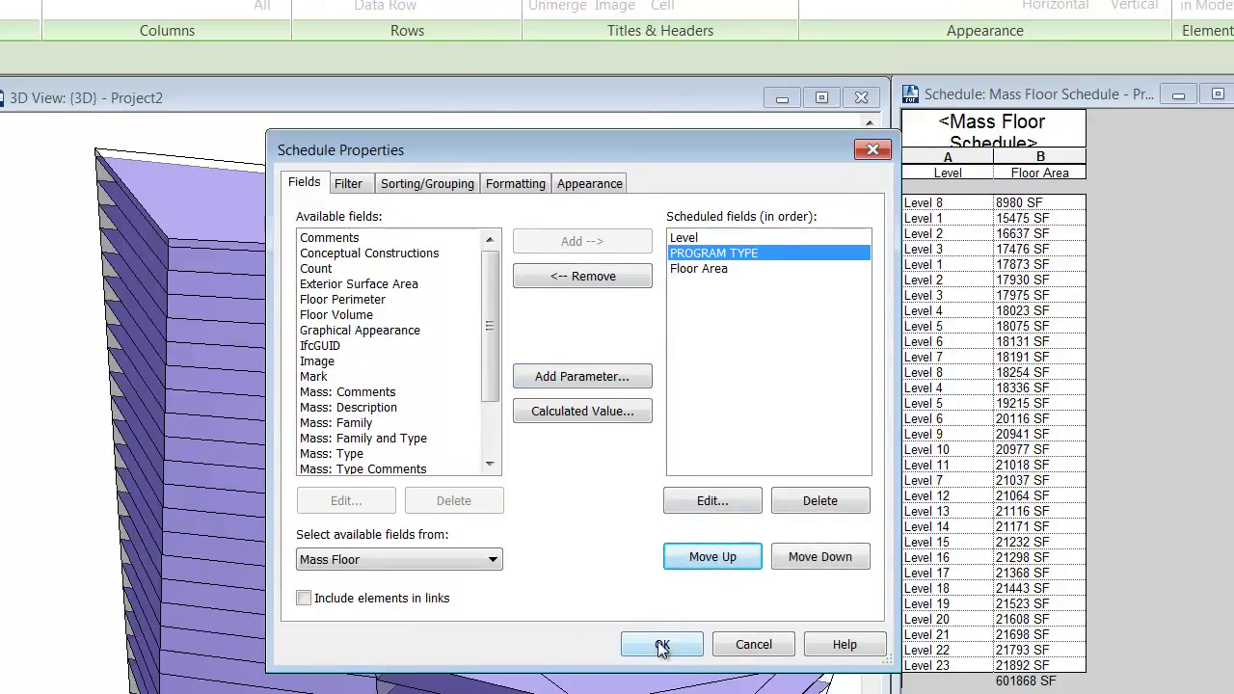
# Sort the schedule by Level and then by PROGRAM TYPE, with a Totals only footer for each program type
pyautogui.click(359, 185)
pyautogui.click(406, 191)
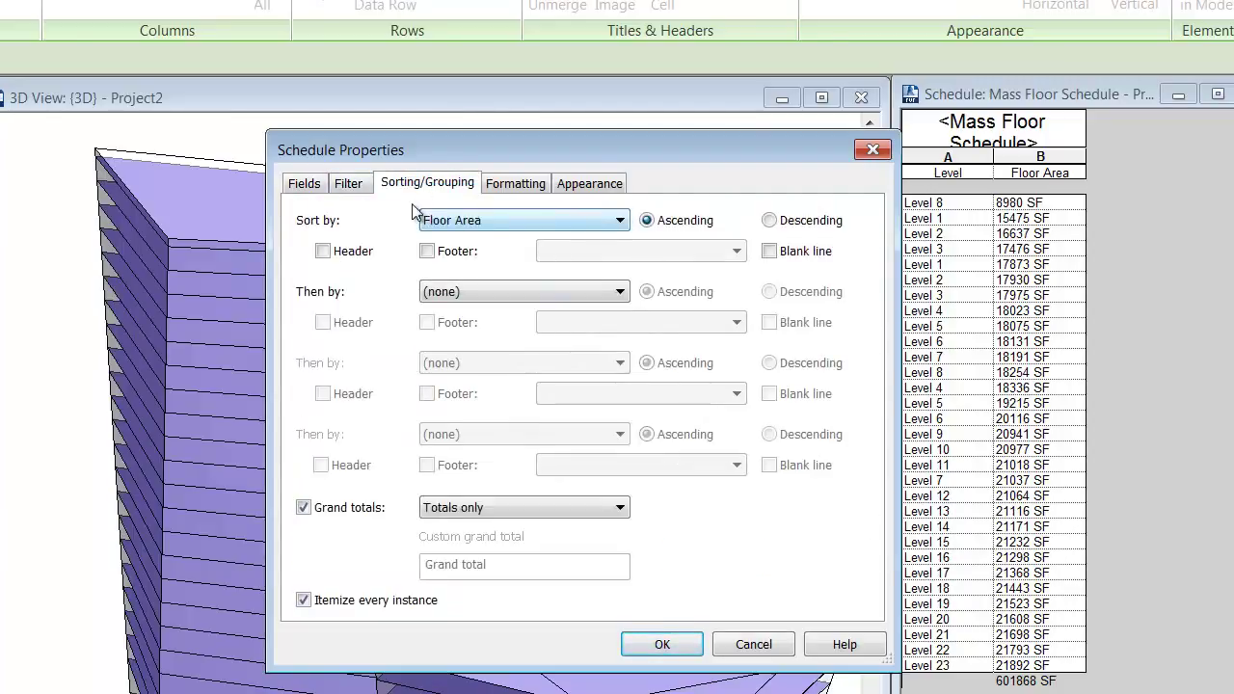
pyautogui.click(511, 219)
pyautogui.click(453, 252)
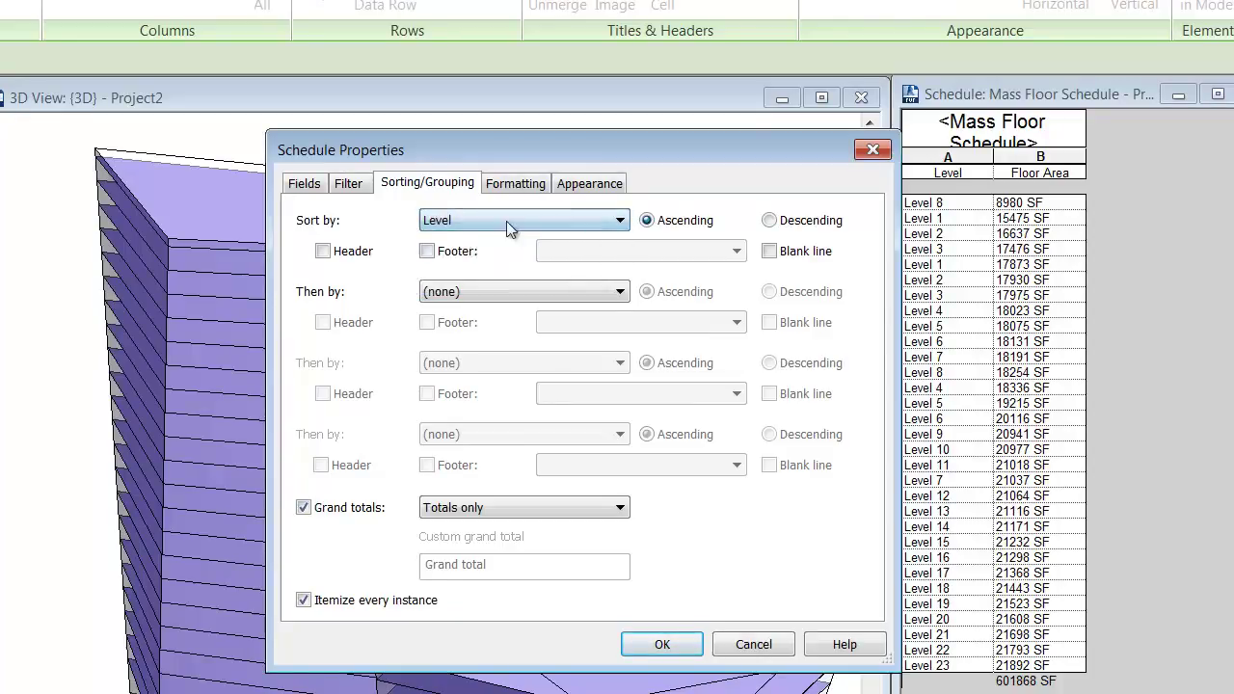
pyautogui.click(473, 293)
pyautogui.click(479, 337)
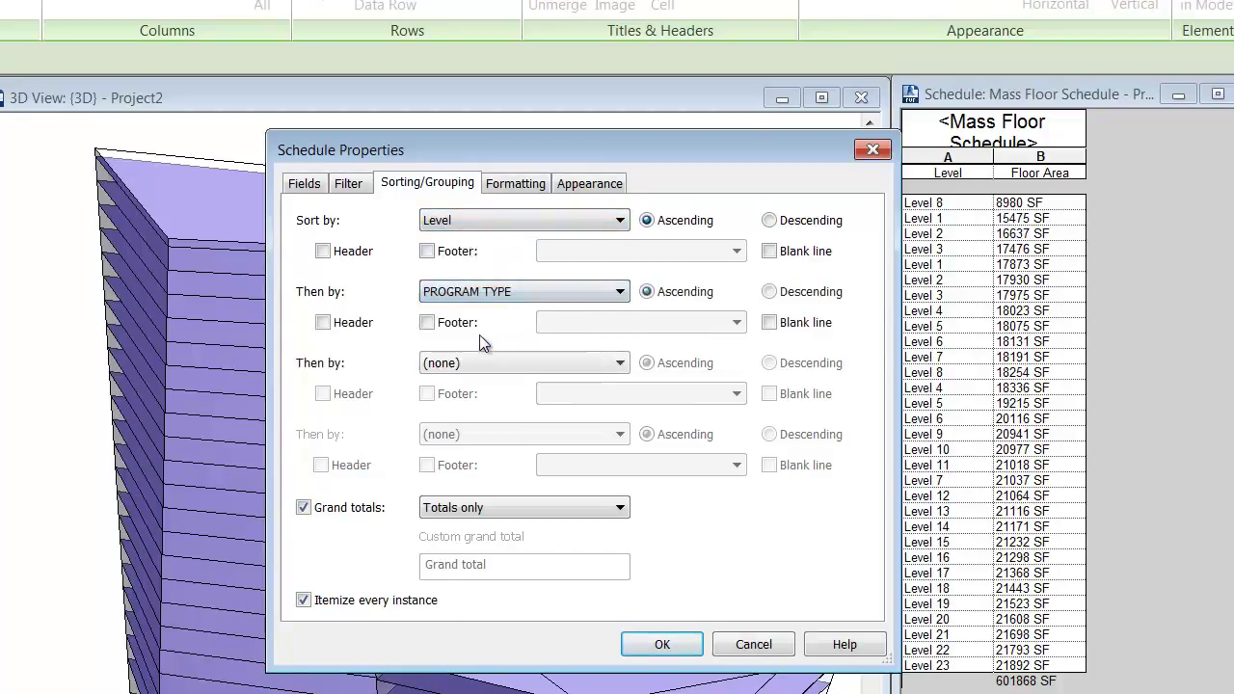
pyautogui.click(427, 323)
pyautogui.click(596, 326)
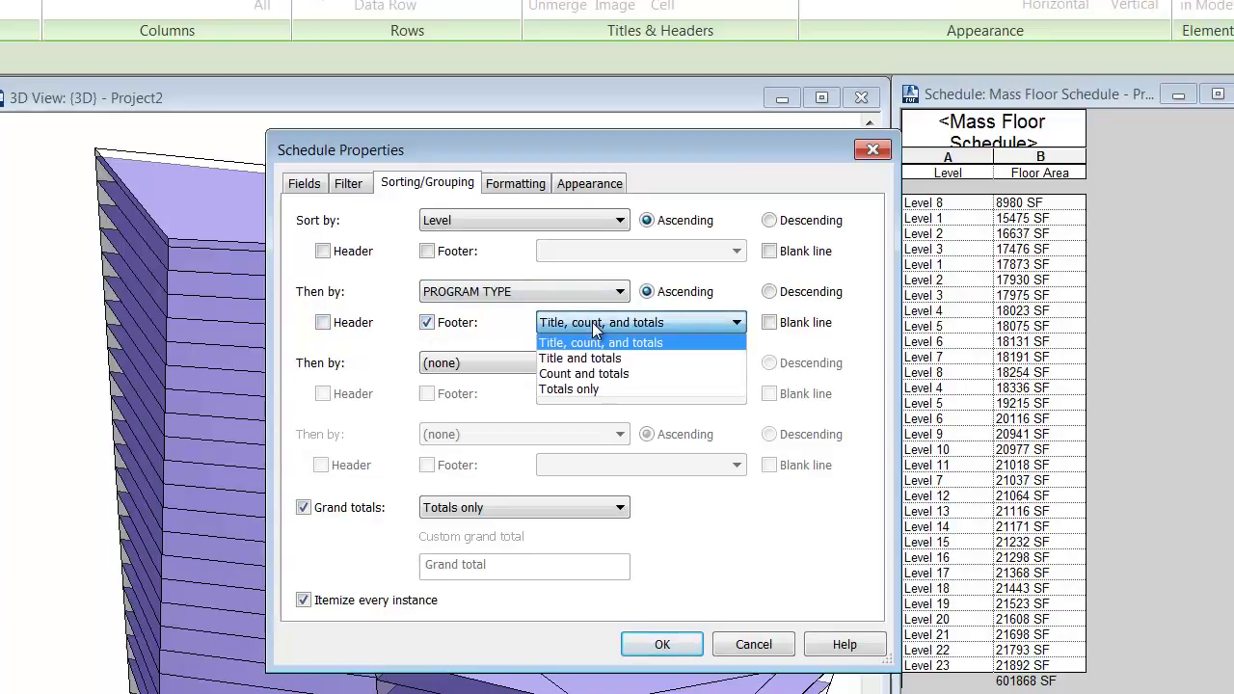
pyautogui.click(582, 388)
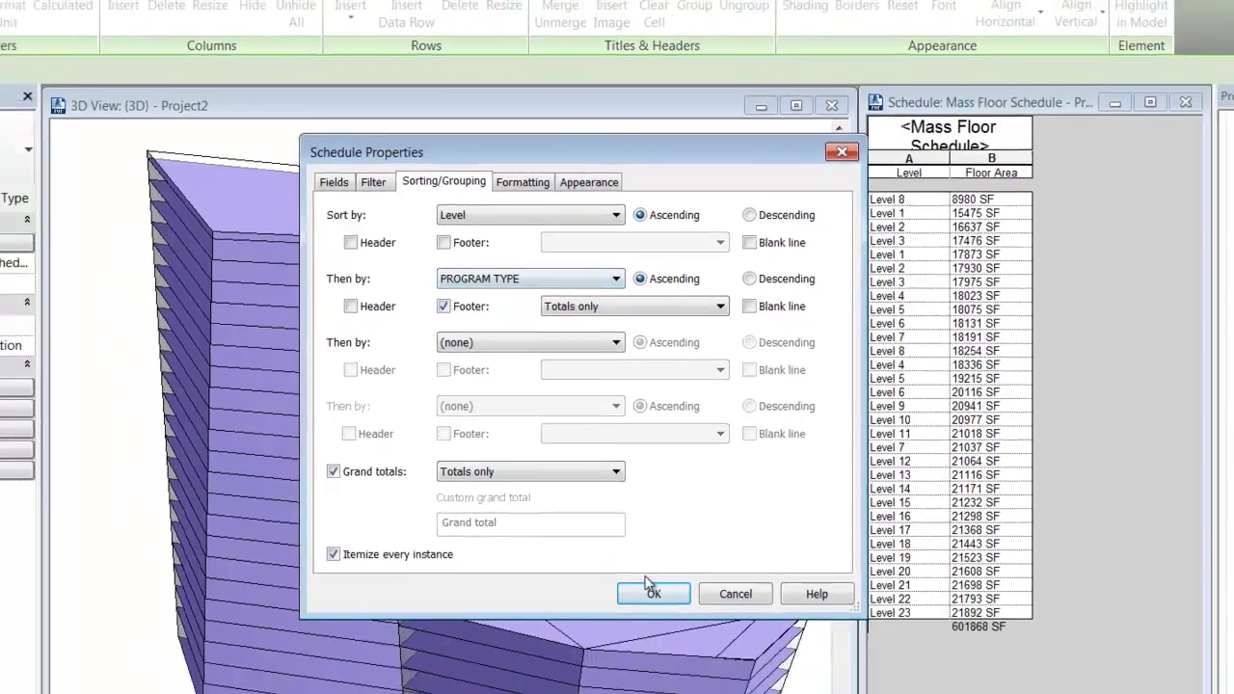
pyautogui.click(653, 590)
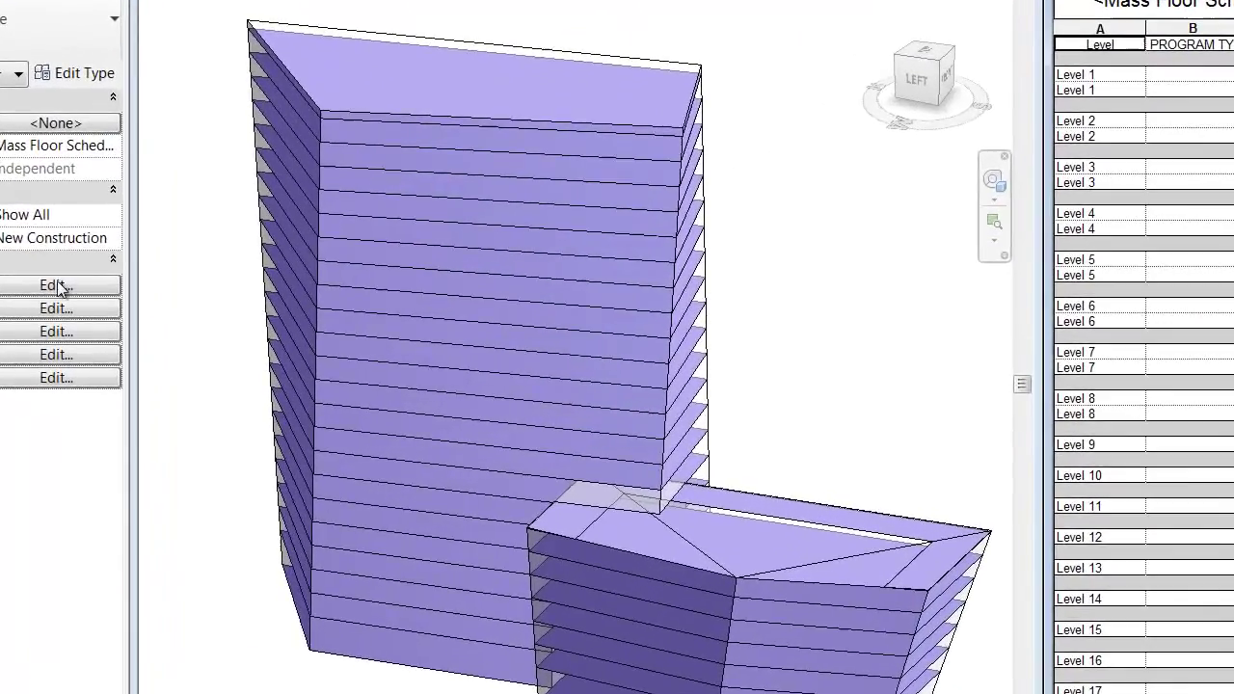
# Change the schedule's primary sorting from Level to PROGRAM TYPE in ascending order
pyautogui.click(127, 332)
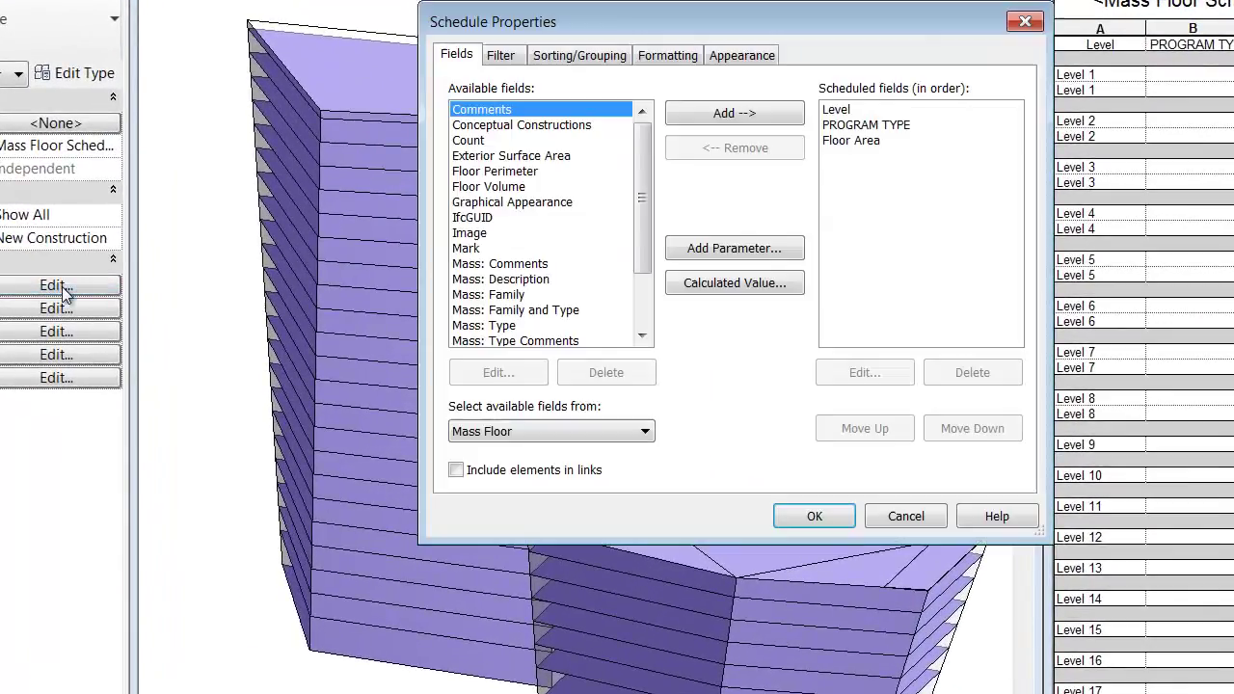
pyautogui.click(573, 56)
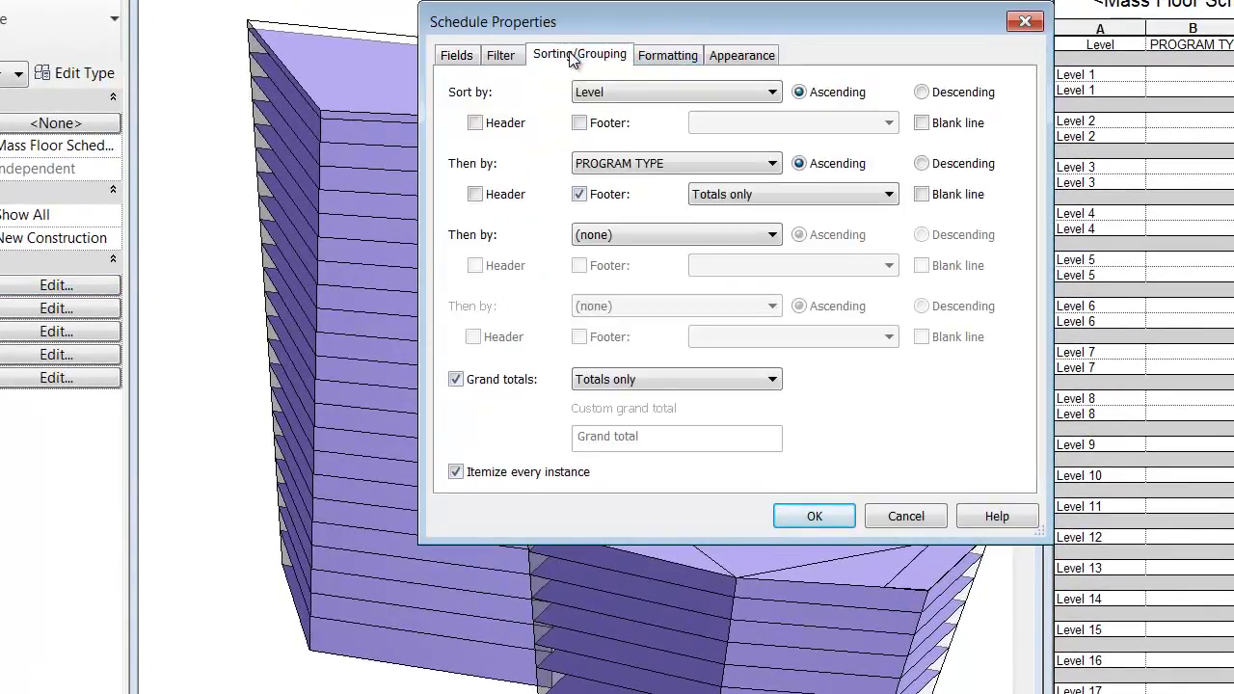
pyautogui.click(644, 91)
pyautogui.click(630, 102)
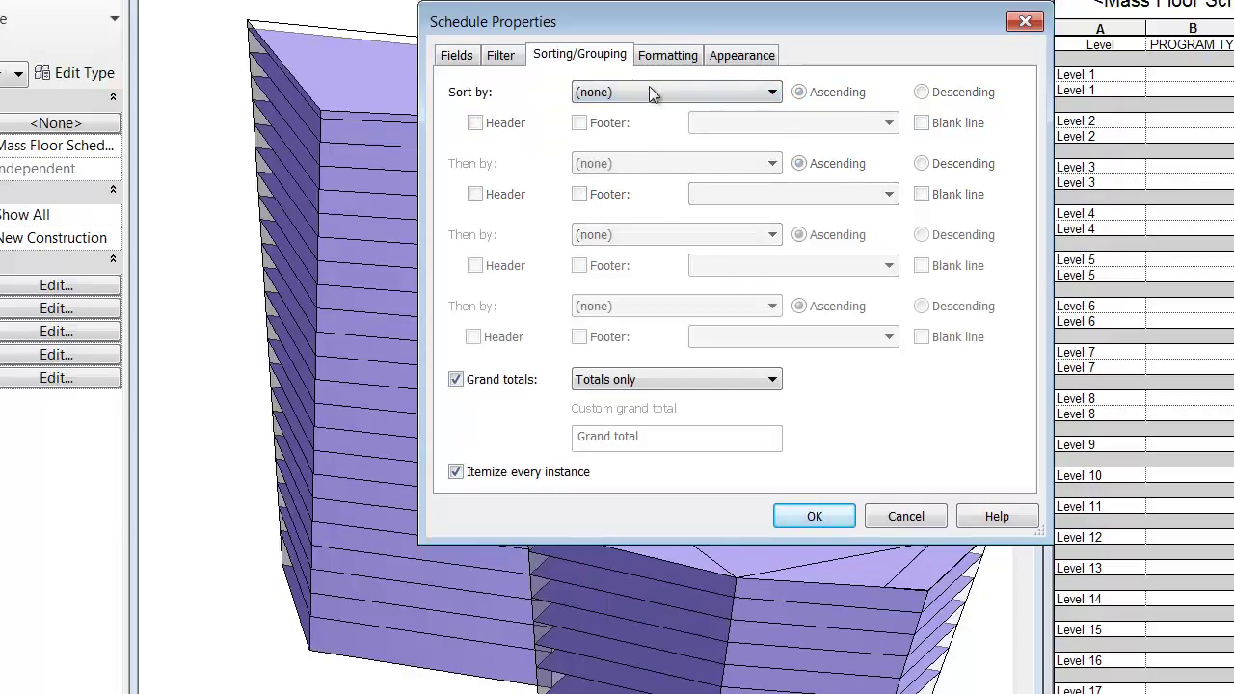
pyautogui.click(648, 92)
pyautogui.click(637, 145)
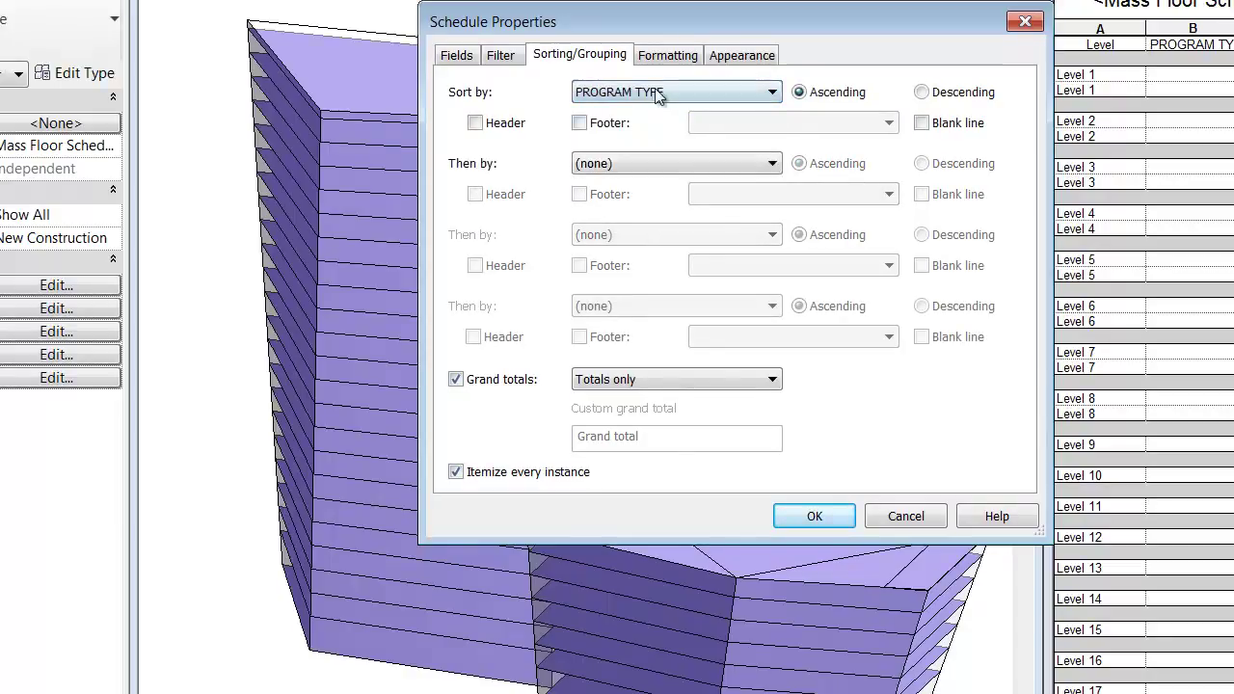
# Add Floor Area as the schedule's second sorting field, with a Totals only footer, and apply the settings
pyautogui.click(656, 162)
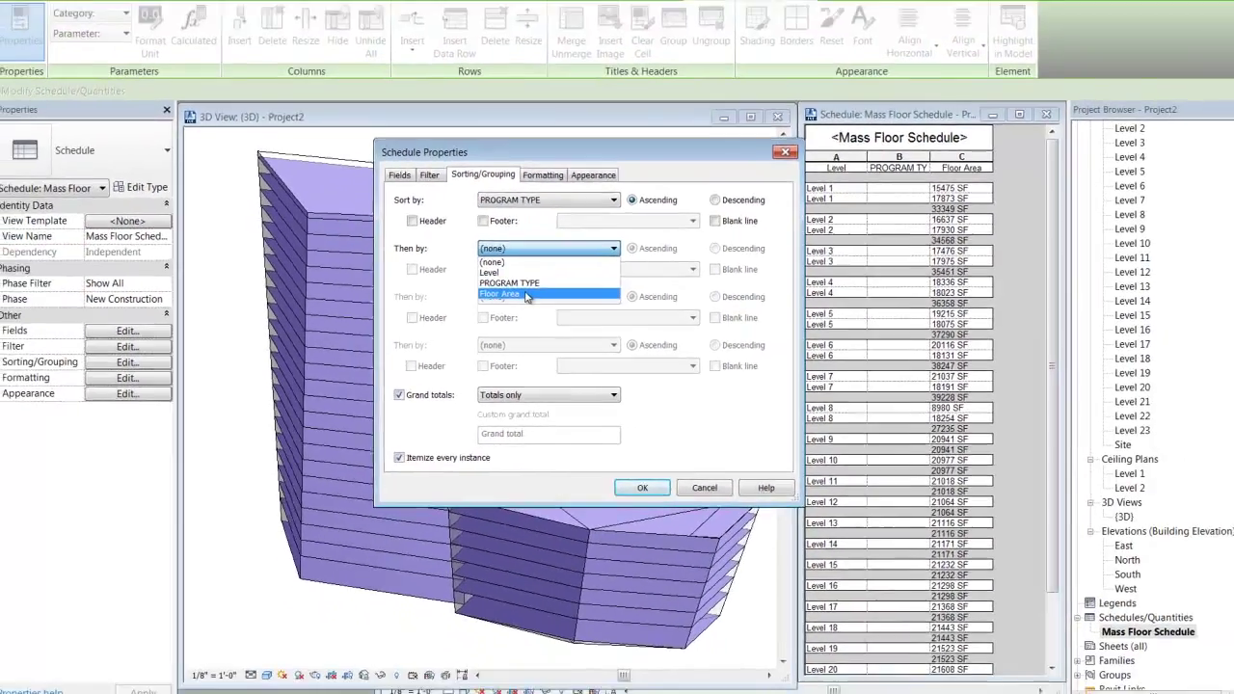
pyautogui.click(527, 294)
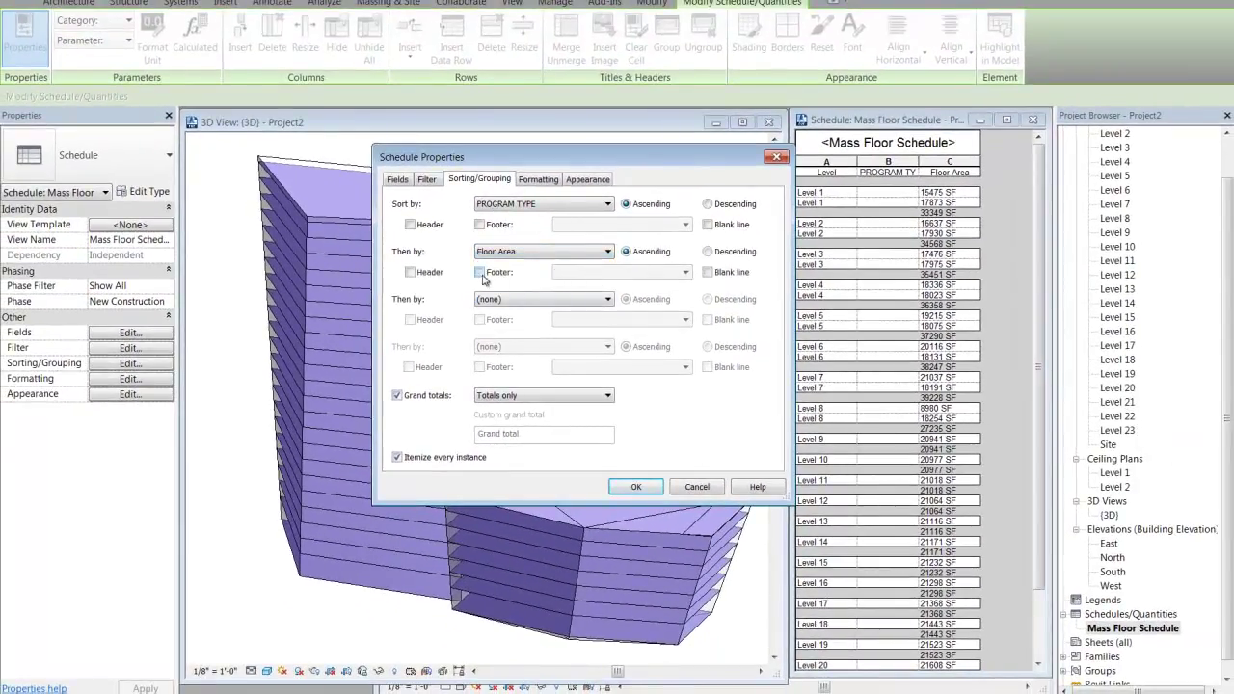
pyautogui.click(480, 272)
pyautogui.click(627, 272)
pyautogui.click(586, 325)
pyautogui.click(635, 486)
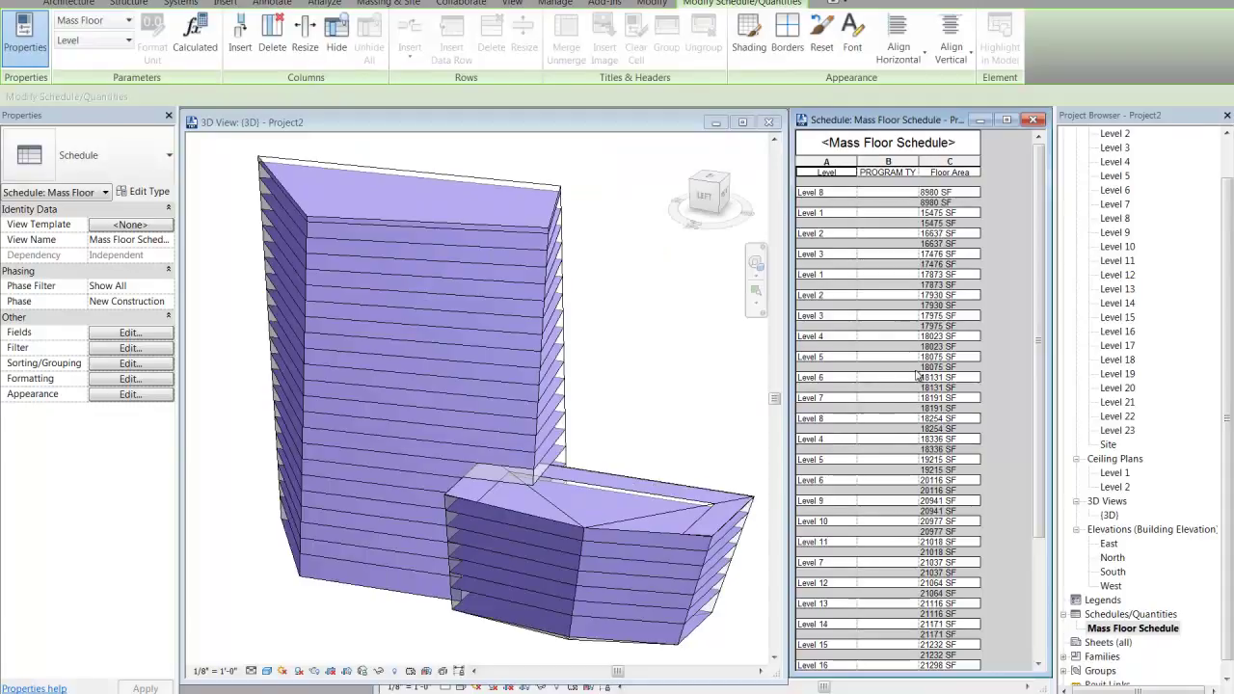
# Sort the schedule by PROGRAM TYPE only, with a Title, count, and totals footer, and review its fields and formatting
pyautogui.click(129, 332)
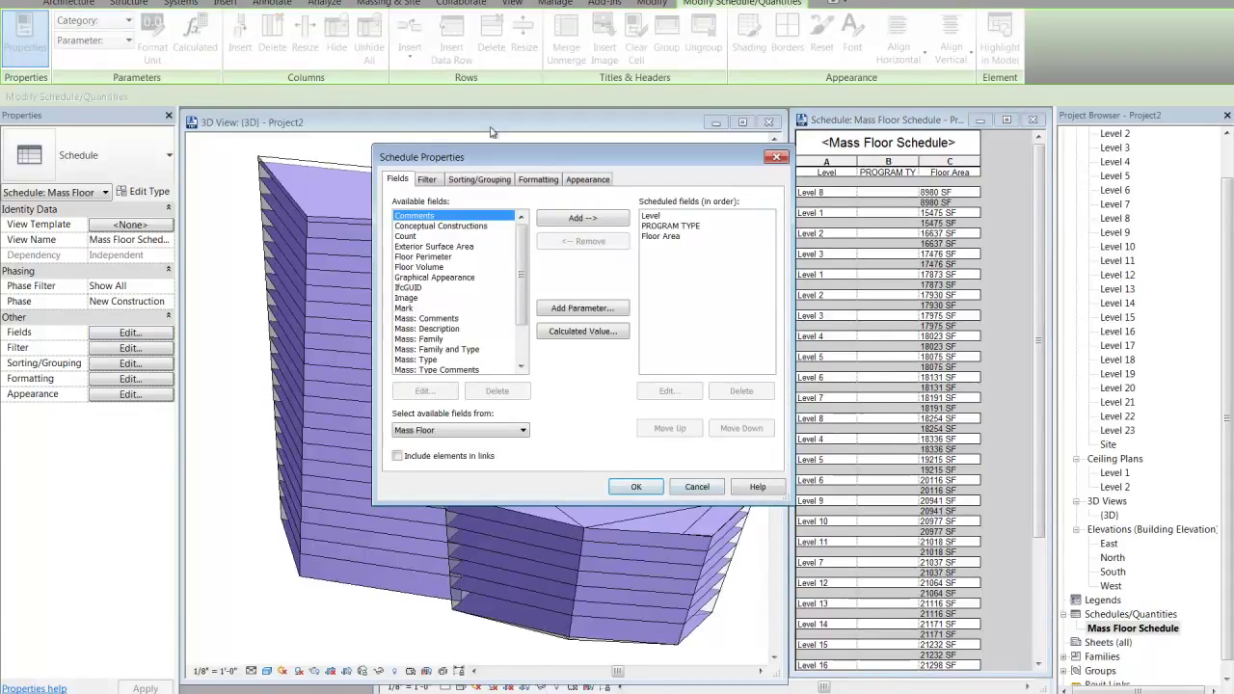
pyautogui.click(538, 181)
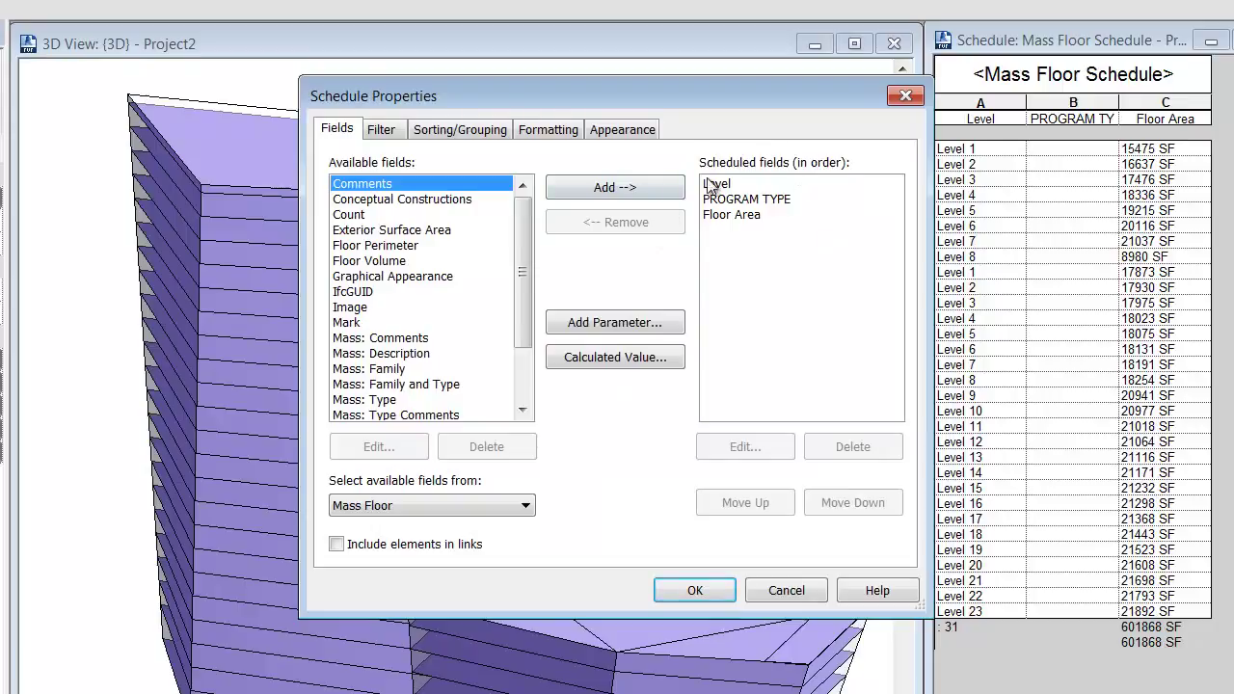
pyautogui.click(550, 129)
pyautogui.click(450, 130)
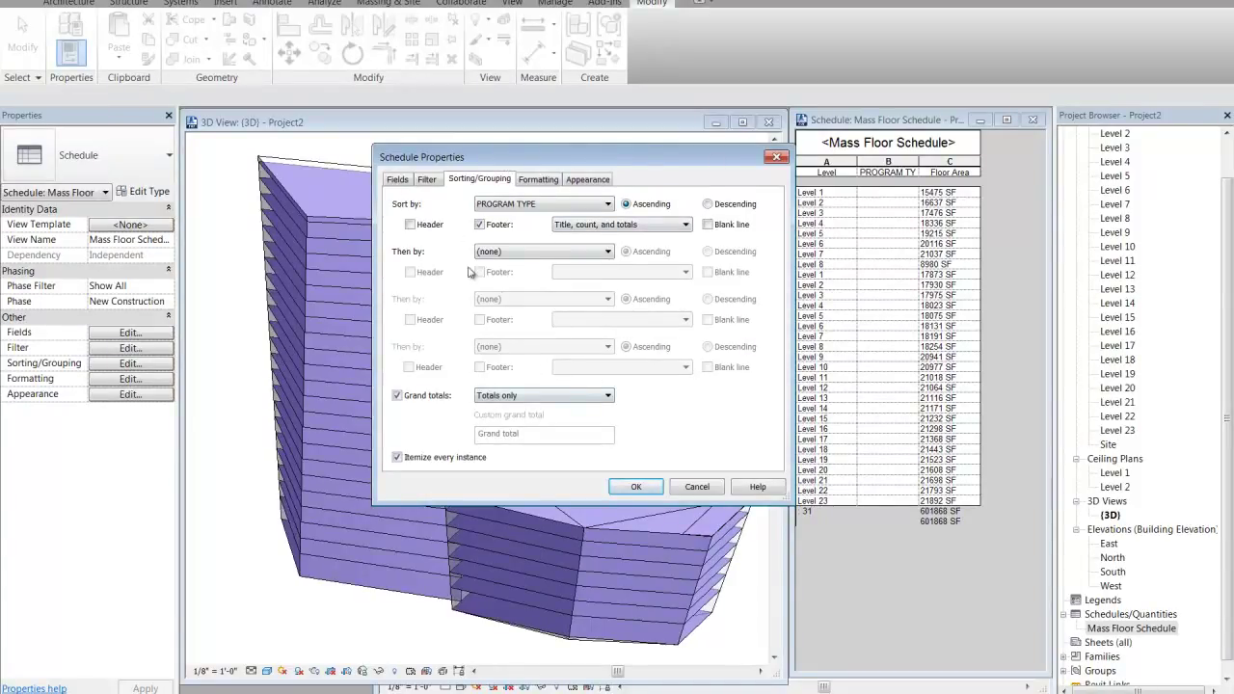
pyautogui.click(398, 181)
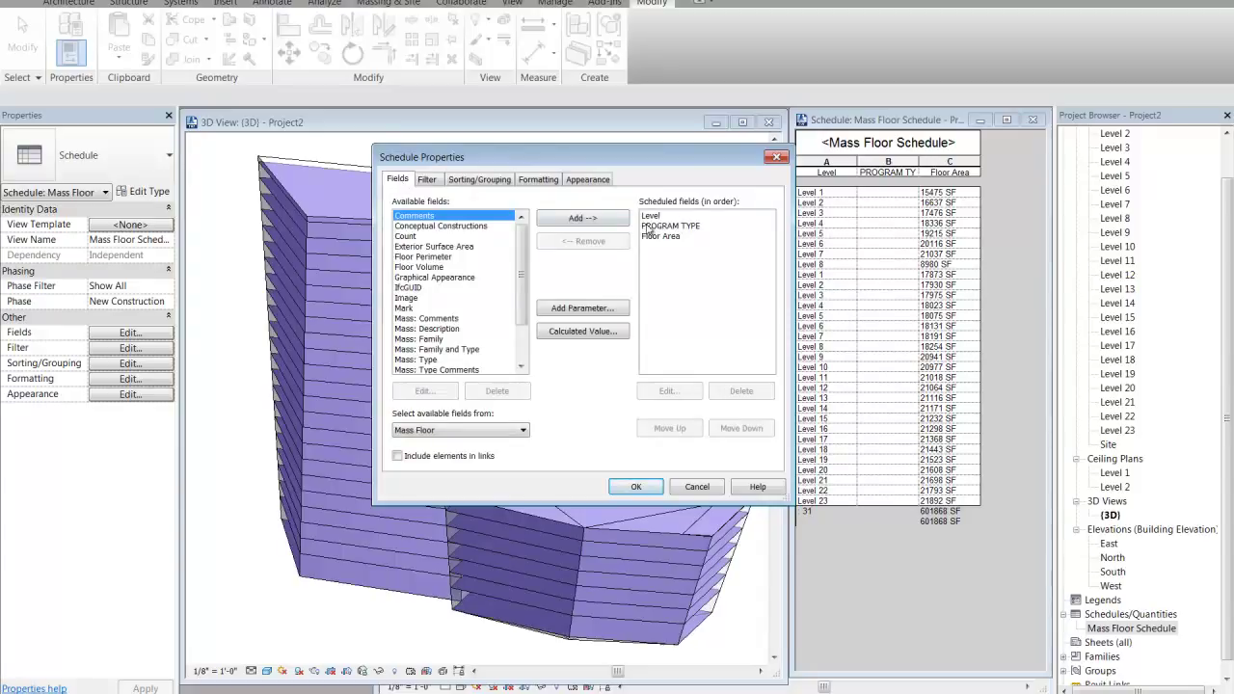
pyautogui.click(537, 180)
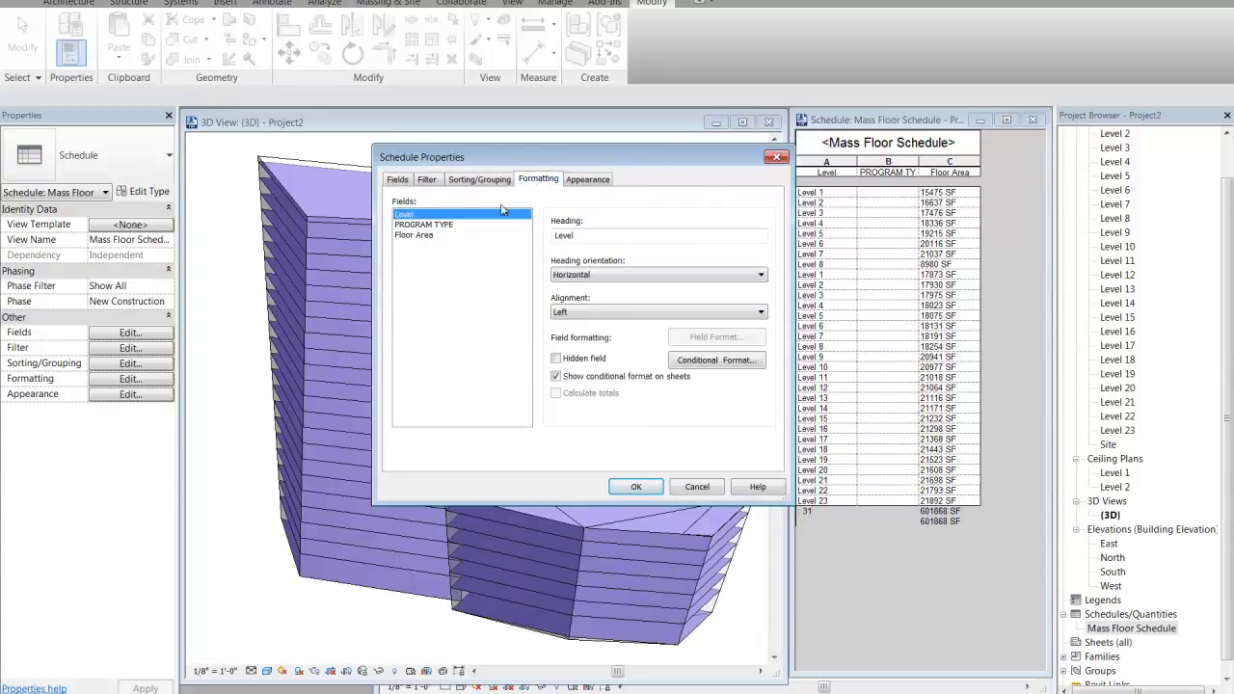
pyautogui.click(497, 181)
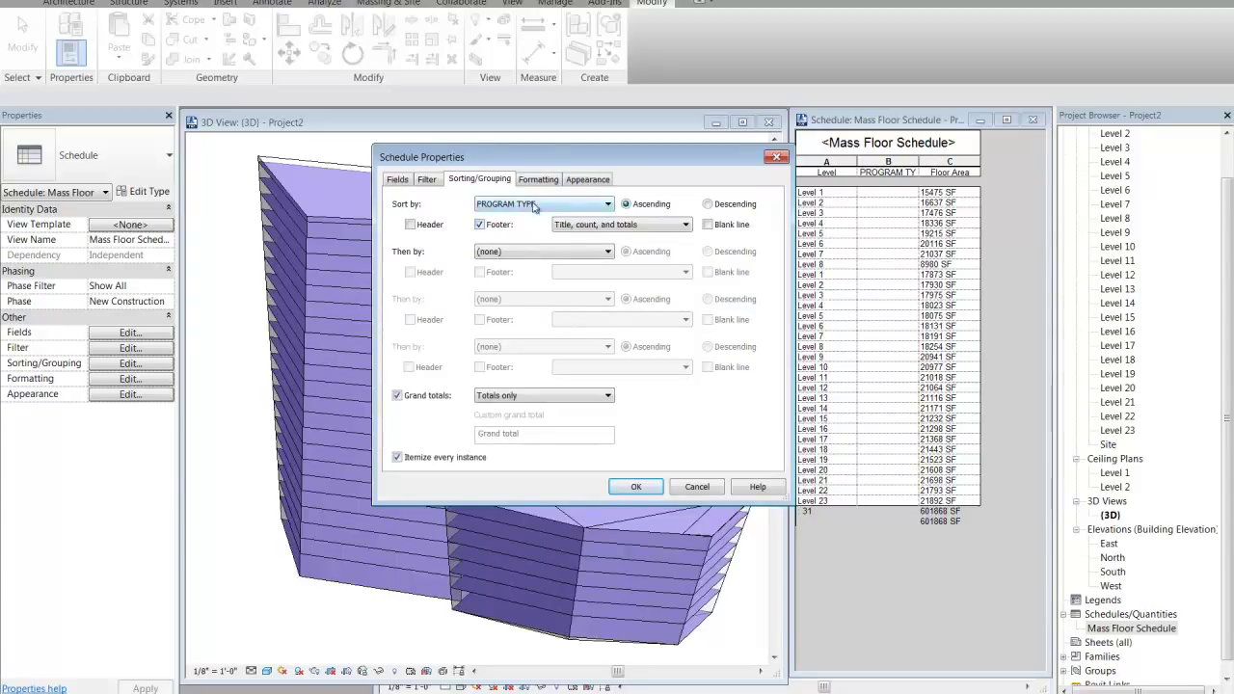
pyautogui.click(636, 486)
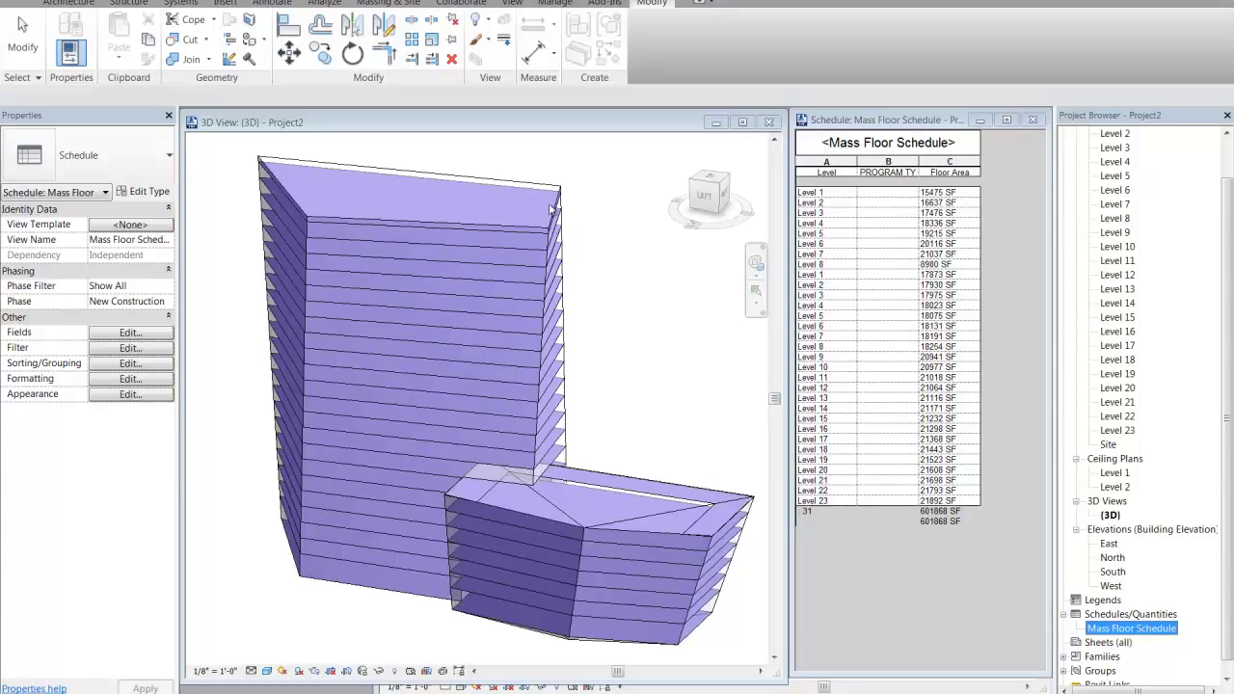
# Assign the PROGRAM TYPE RETAIL to the Level 6 and Level 7 mass floors of the lower mass in the 3D view
pyautogui.click(238, 172)
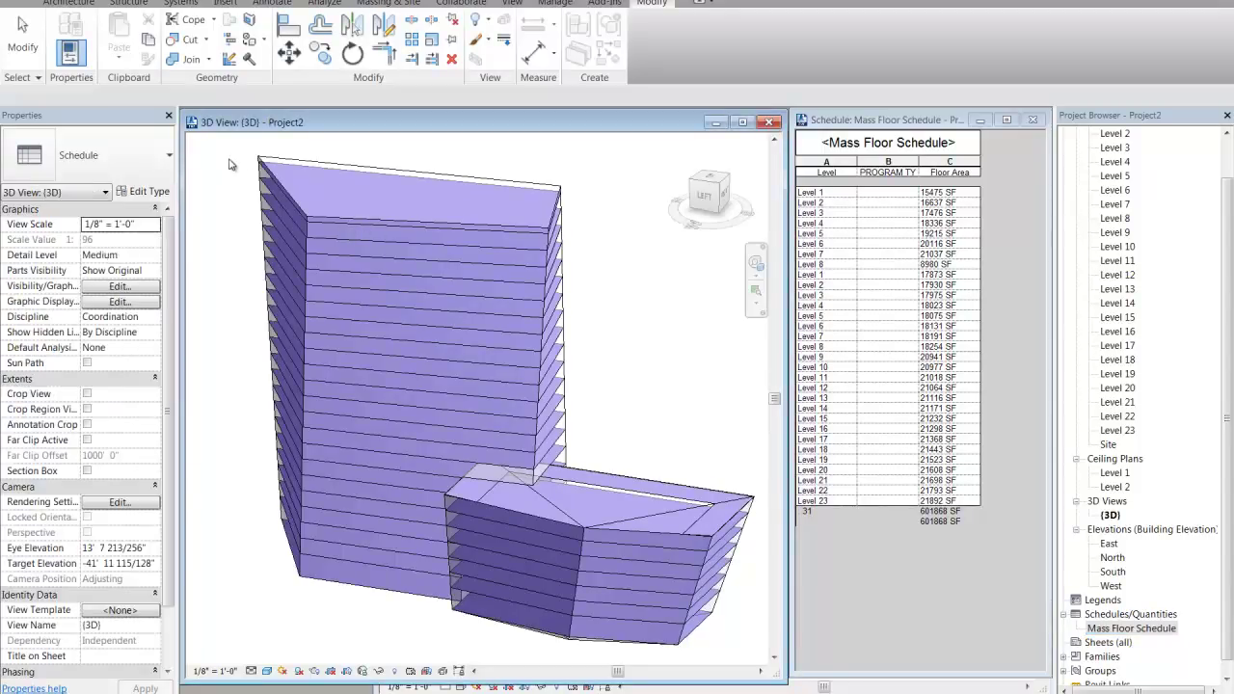
pyautogui.click(665, 546)
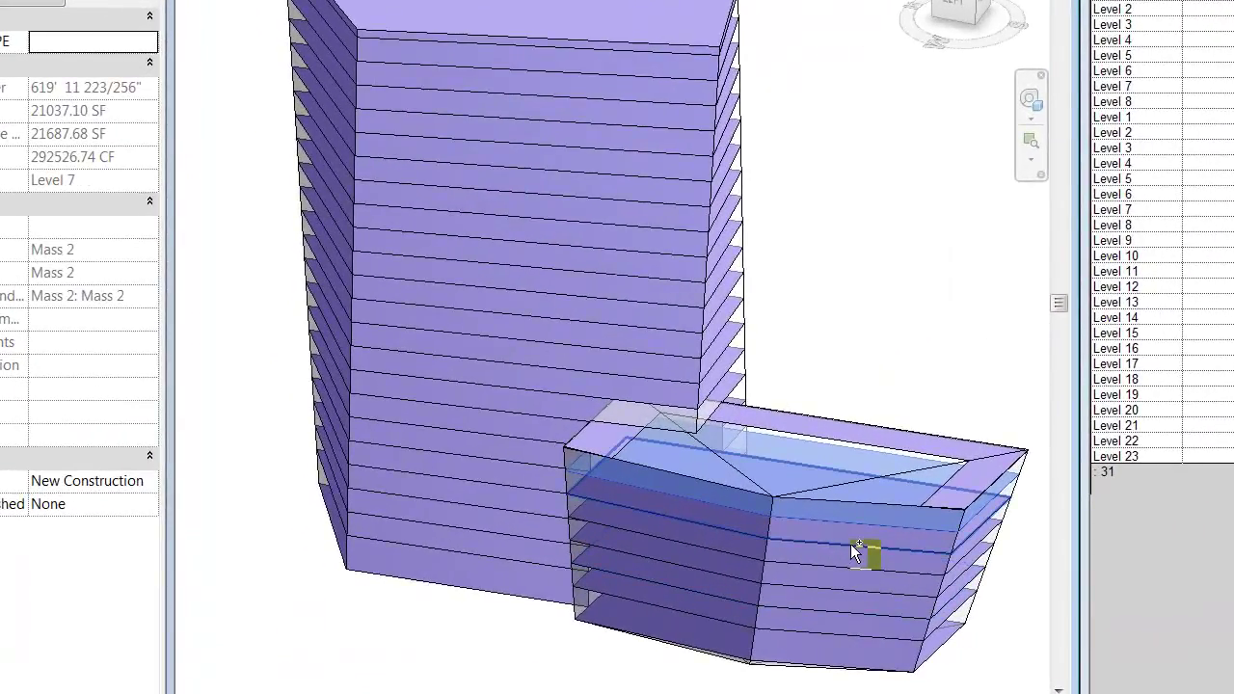
pyautogui.keyDown('ctrl'); pyautogui.click(850, 544); pyautogui.keyUp('ctrl')
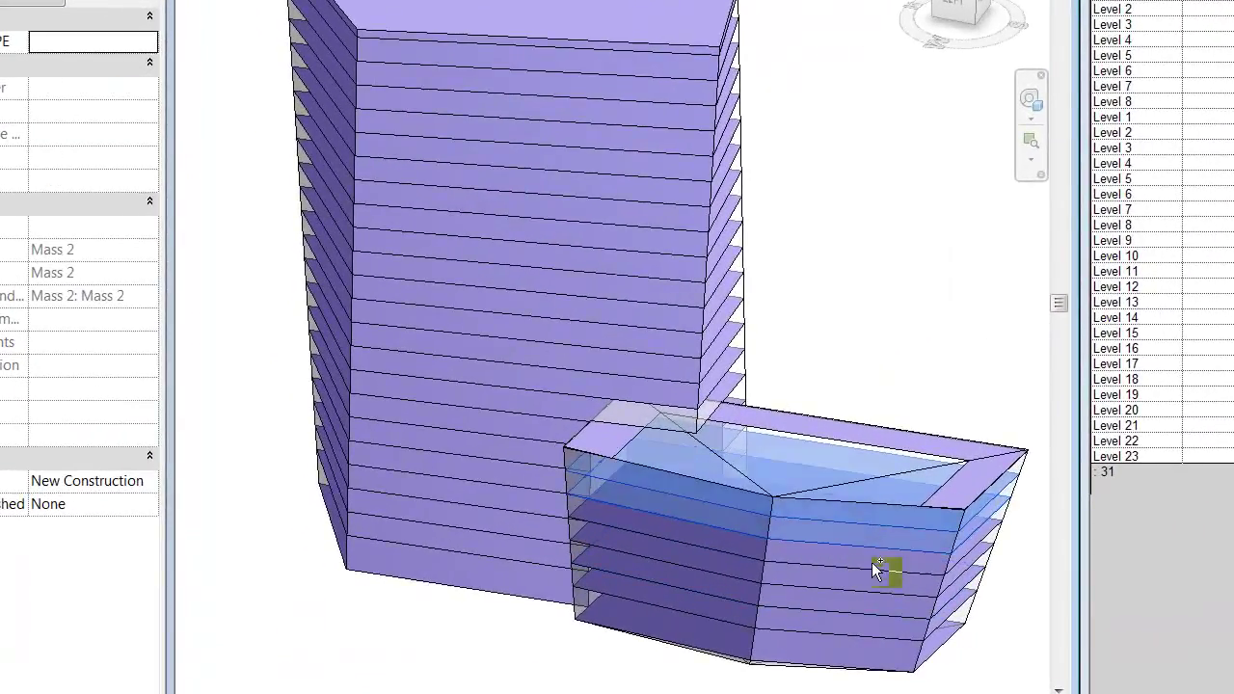
pyautogui.click(62, 42)
pyautogui.click(59, 42)
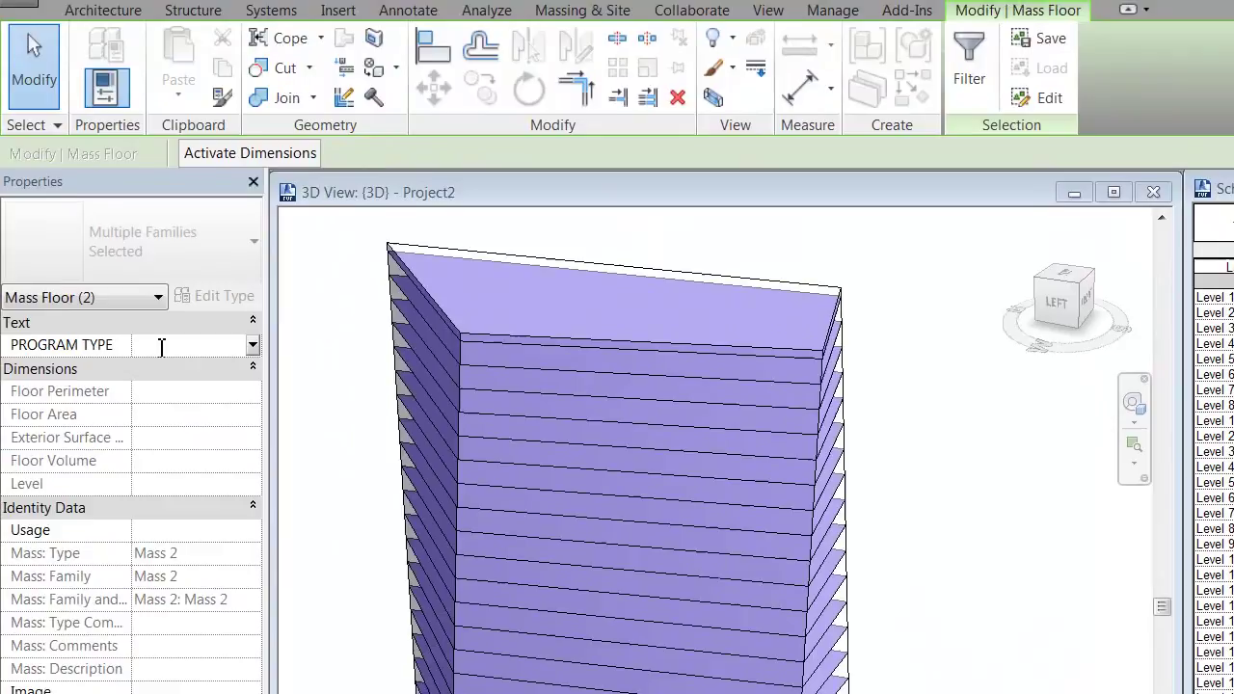
pyautogui.write('RETAIL')
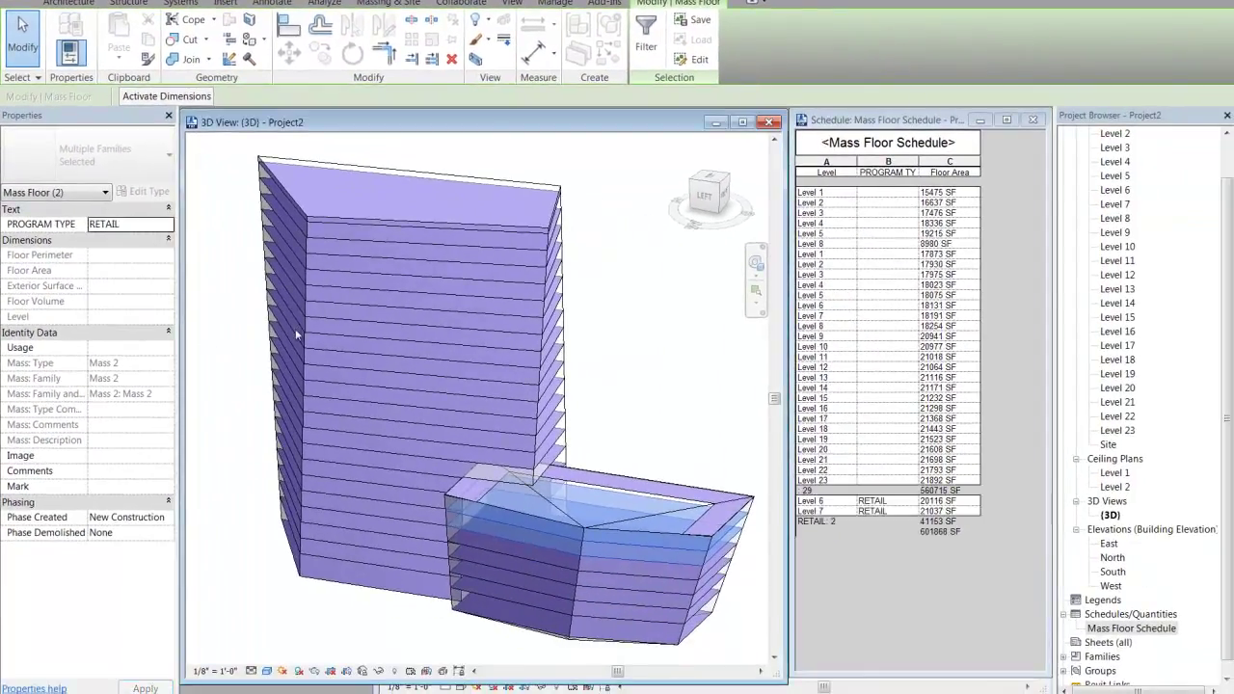
# Assign the PROGRAM TYPE HOTEL to the lower mass's Level 3, Level 4 and Level 5 mass floors
pyautogui.click(657, 578)
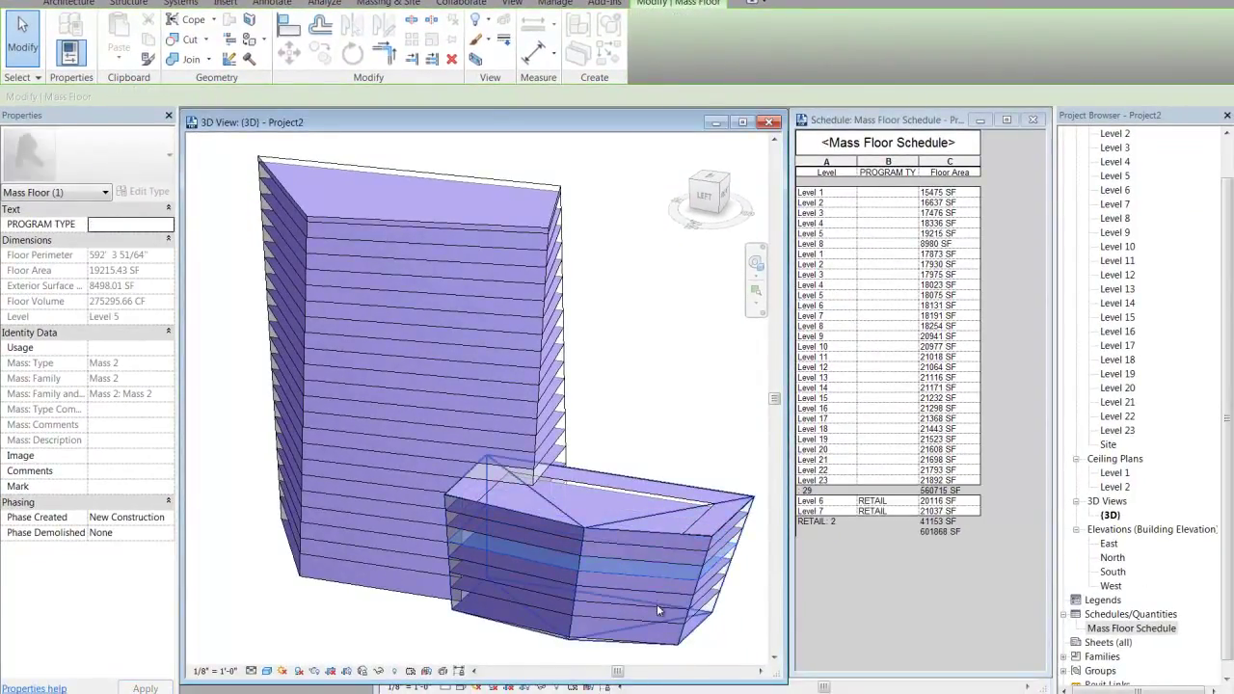
pyautogui.keyDown('ctrl'); pyautogui.click(656, 607); pyautogui.keyUp('ctrl')
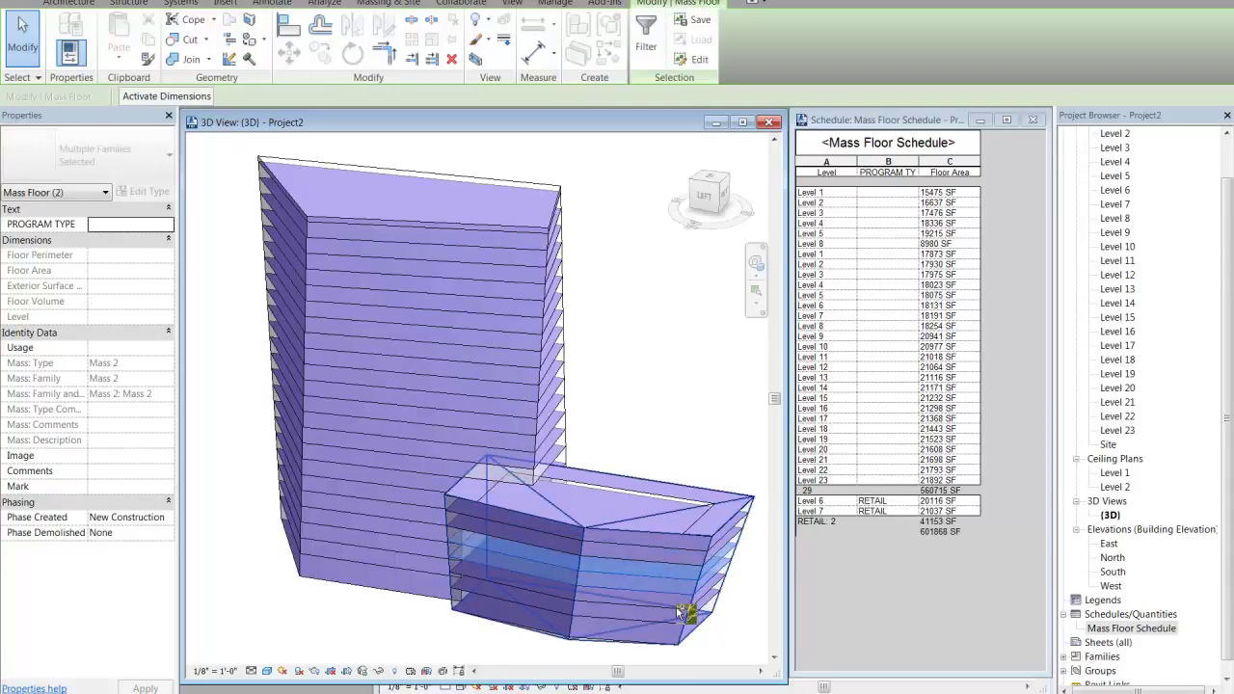
pyautogui.keyDown('ctrl'); pyautogui.click(639, 607); pyautogui.keyUp('ctrl')
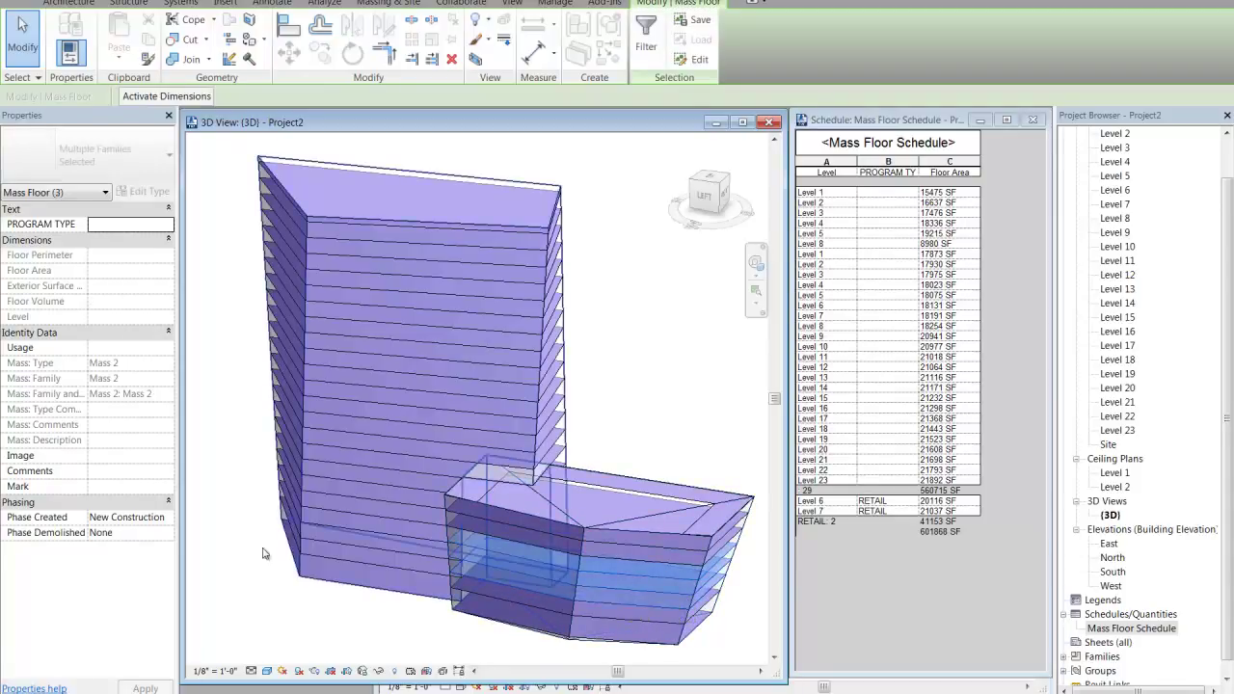
pyautogui.click(104, 226)
pyautogui.write('HOTEL')
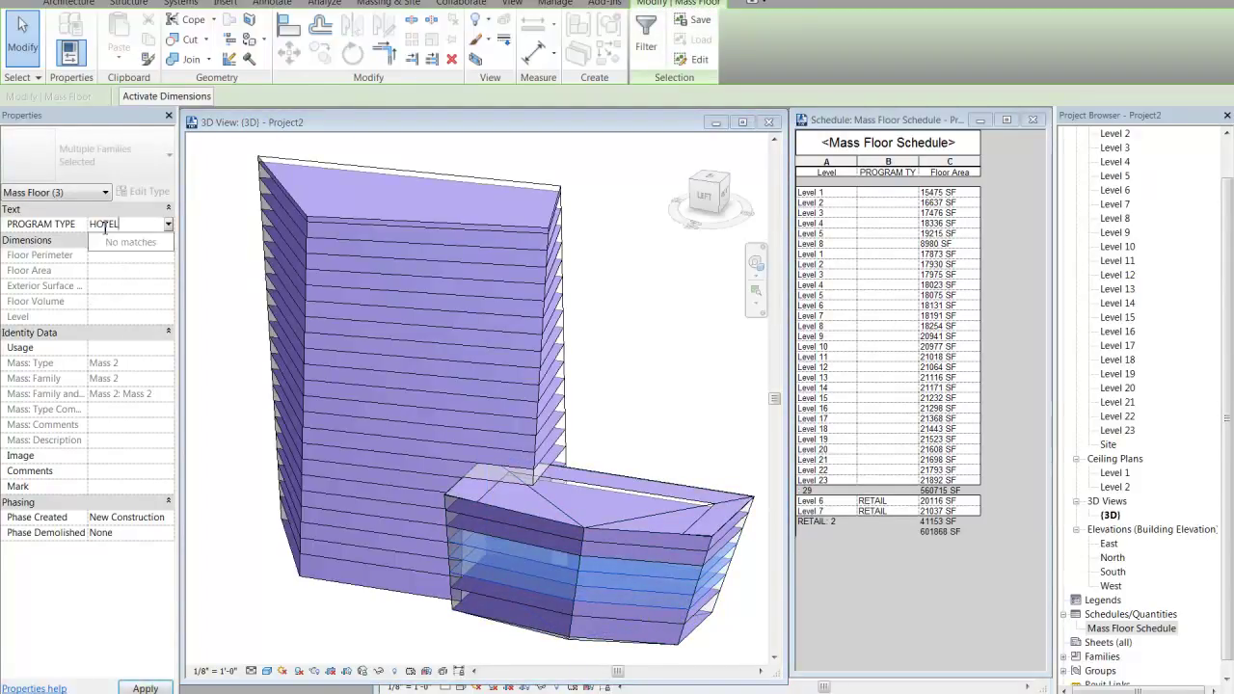
# Assign the PROGRAM TYPE RETAIL to the lower mass's Level 1 and Level 2 mass floors
pyautogui.click(634, 638)
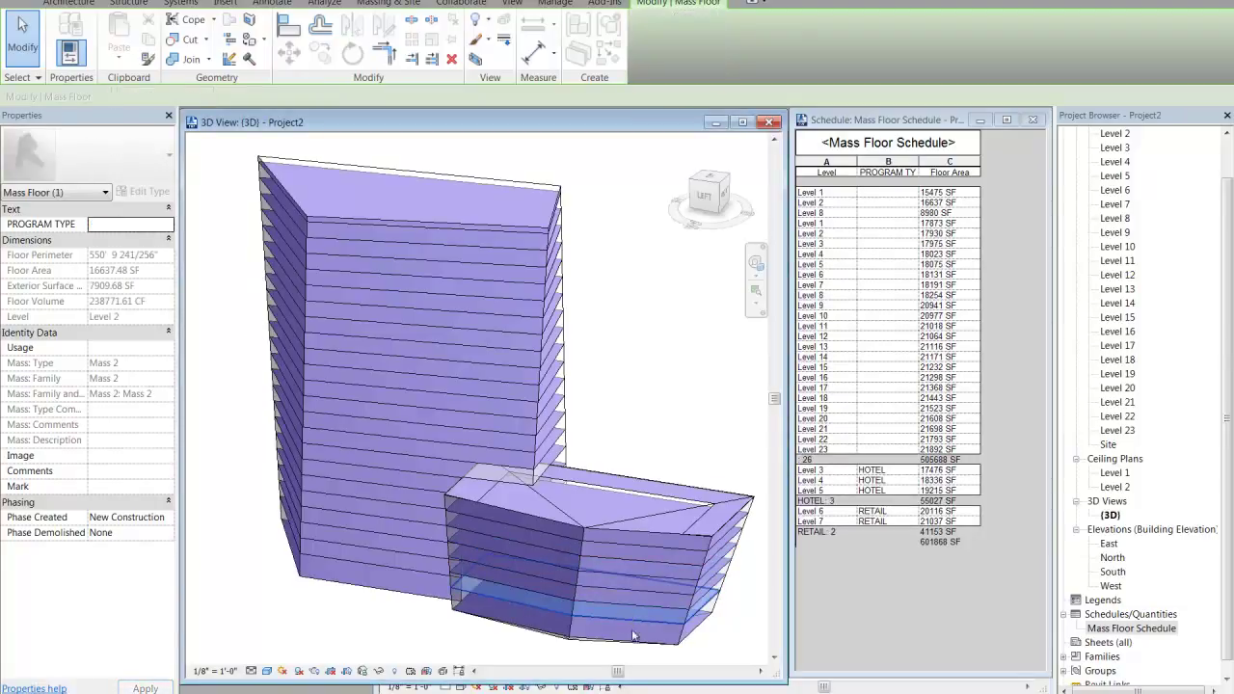
pyautogui.keyDown('ctrl'); pyautogui.click(543, 628); pyautogui.keyUp('ctrl')
pyautogui.click(109, 225)
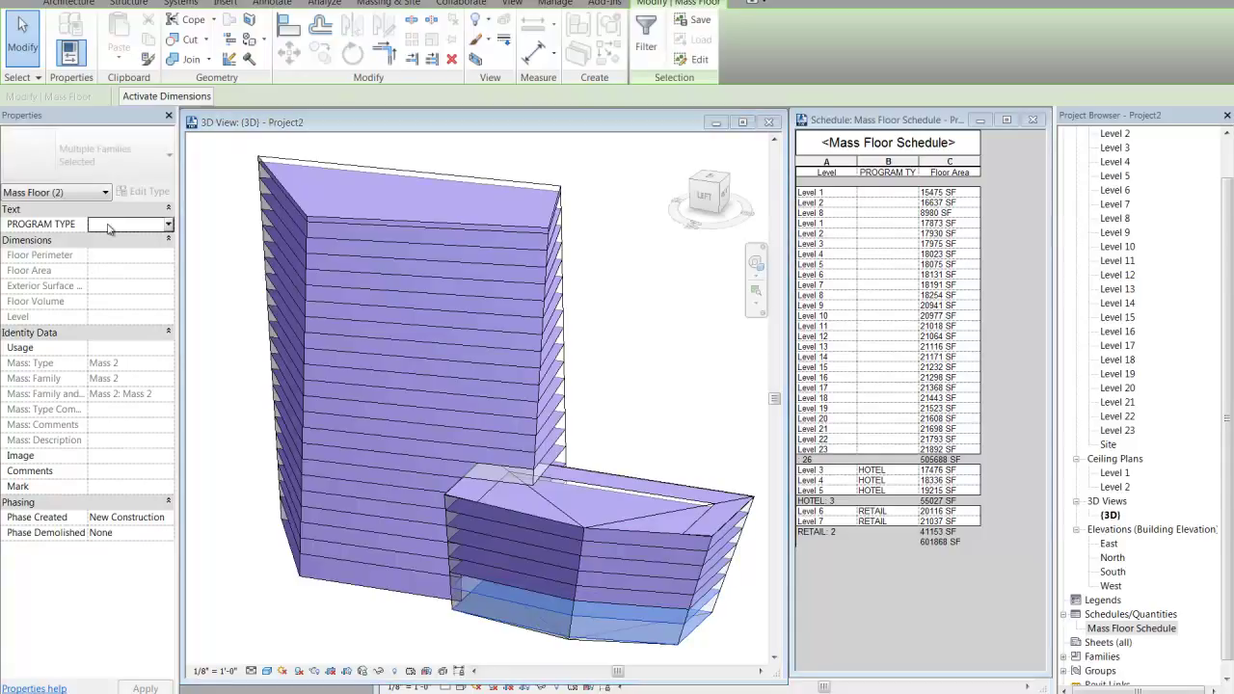
pyautogui.write('RETAIL')
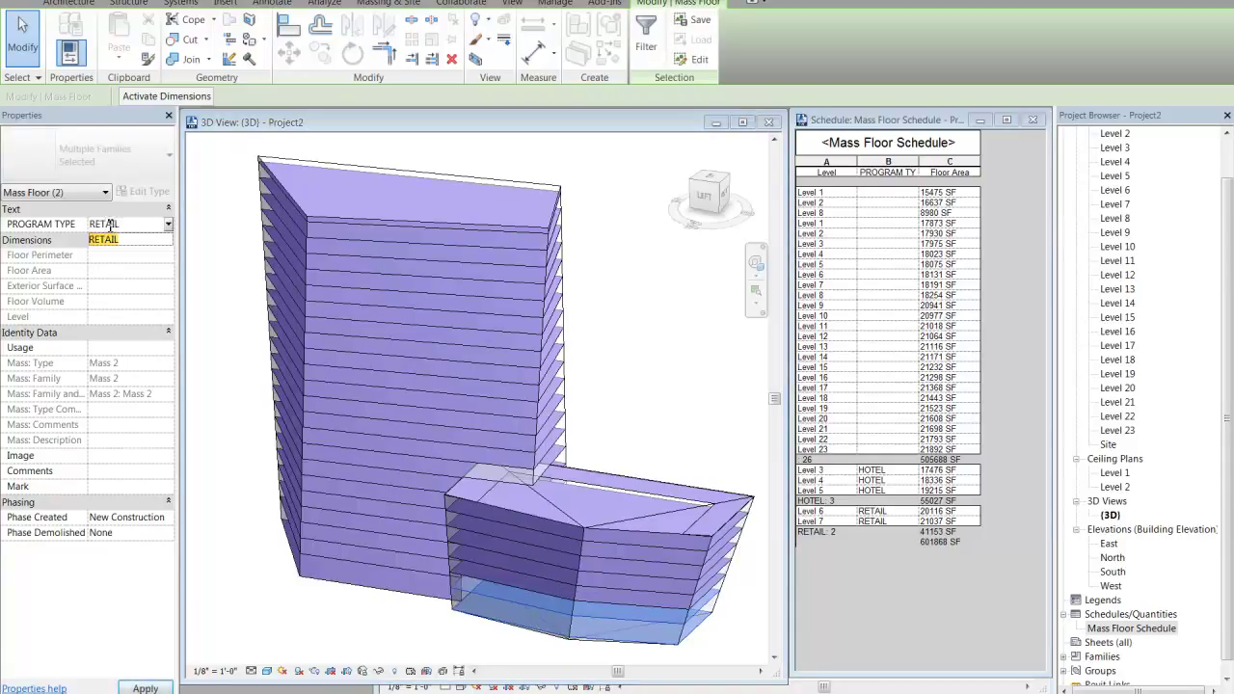
# Select the whole tower, filter the selection to Mass Floor only, and set the floors' PROGRAM TYPE to OFFICE
pyautogui.moveTo(229, 147); pyautogui.dragTo(596, 654)
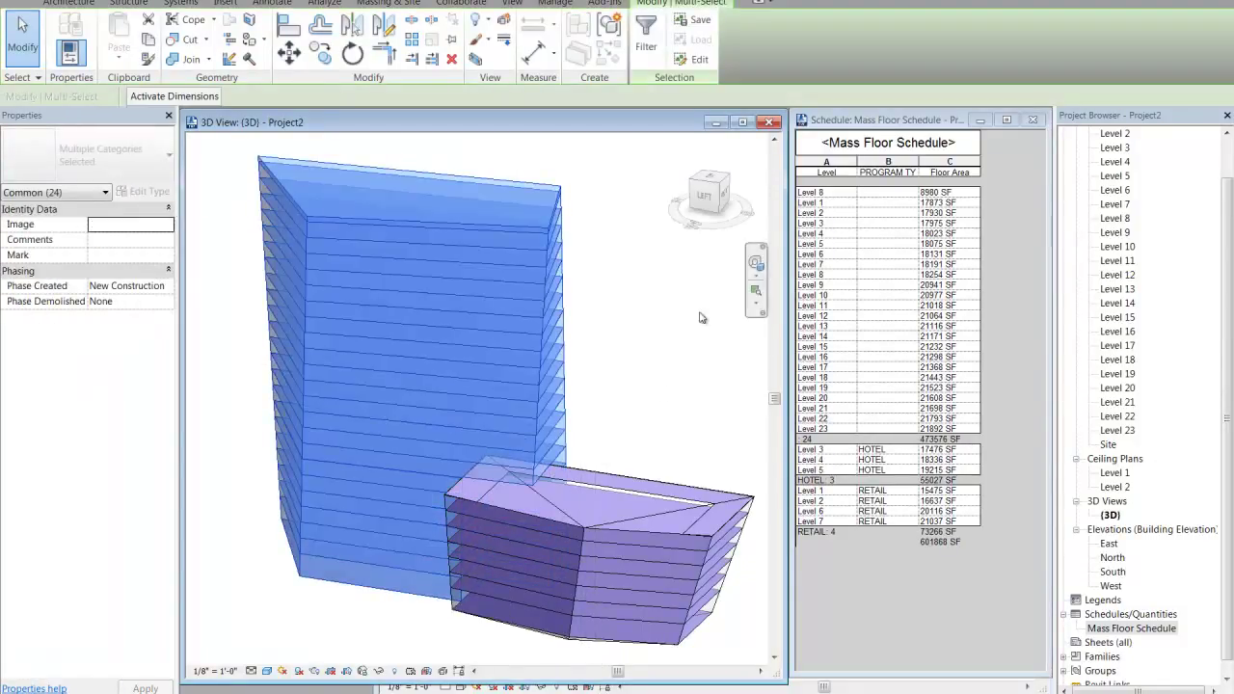
pyautogui.click(646, 38)
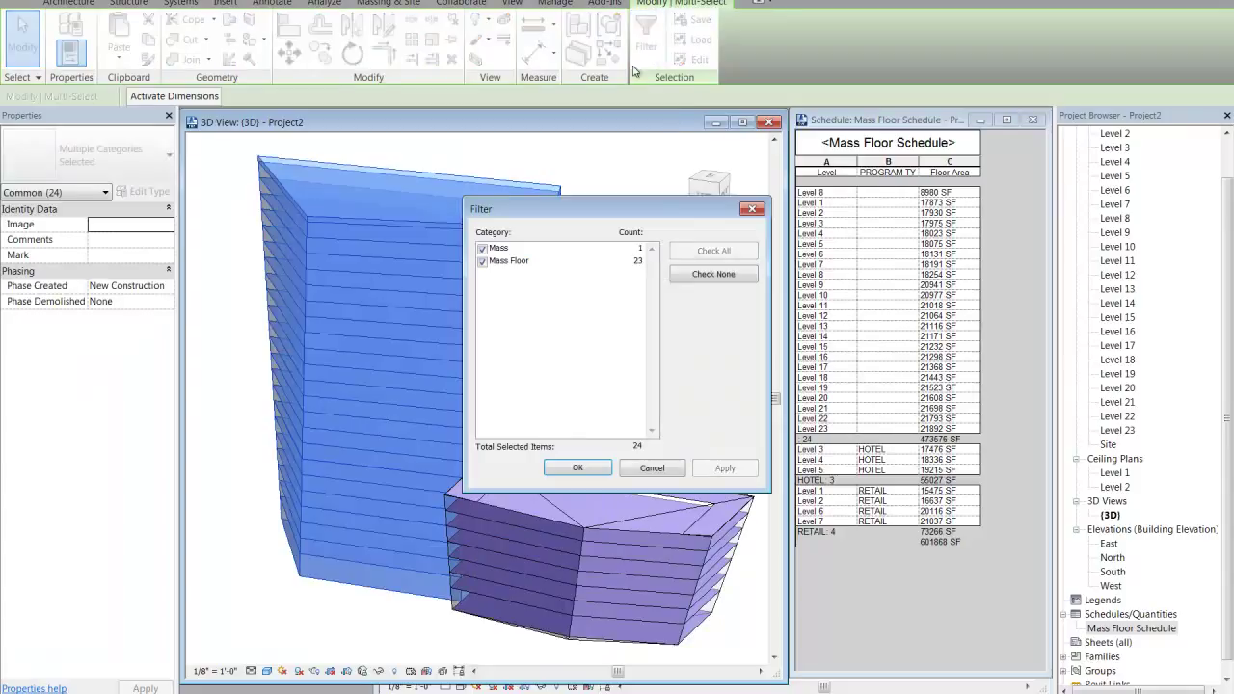
pyautogui.click(483, 250)
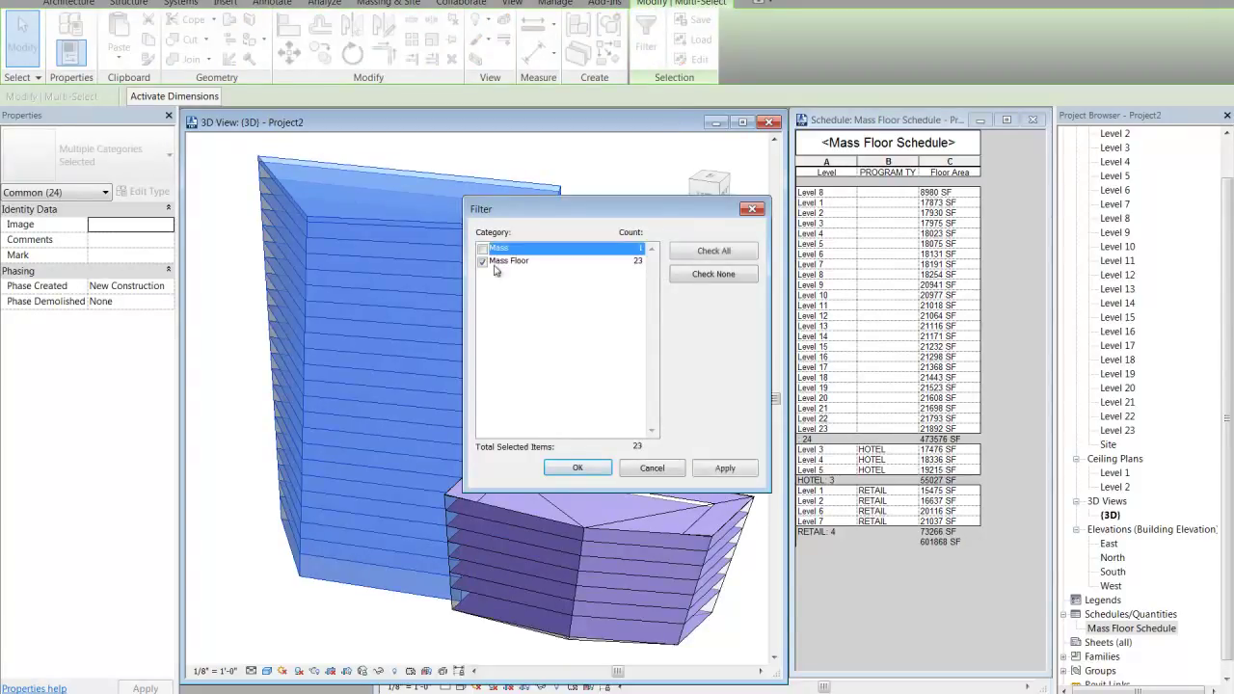
pyautogui.click(576, 469)
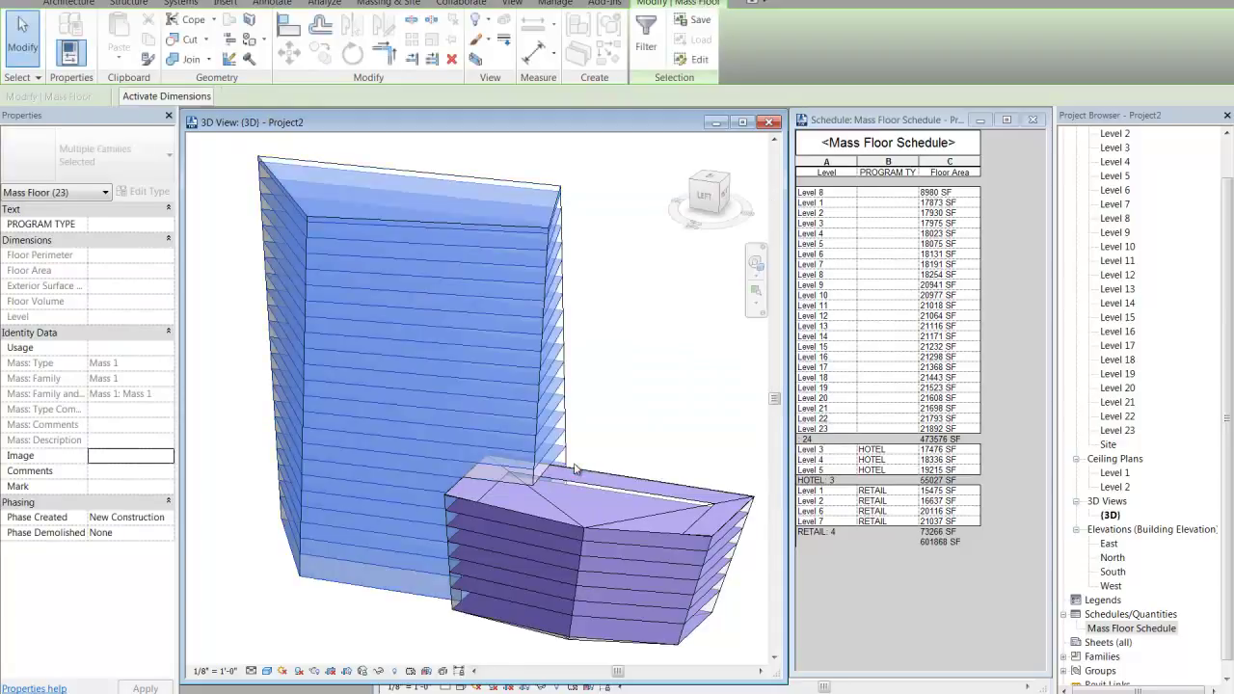
pyautogui.click(106, 224)
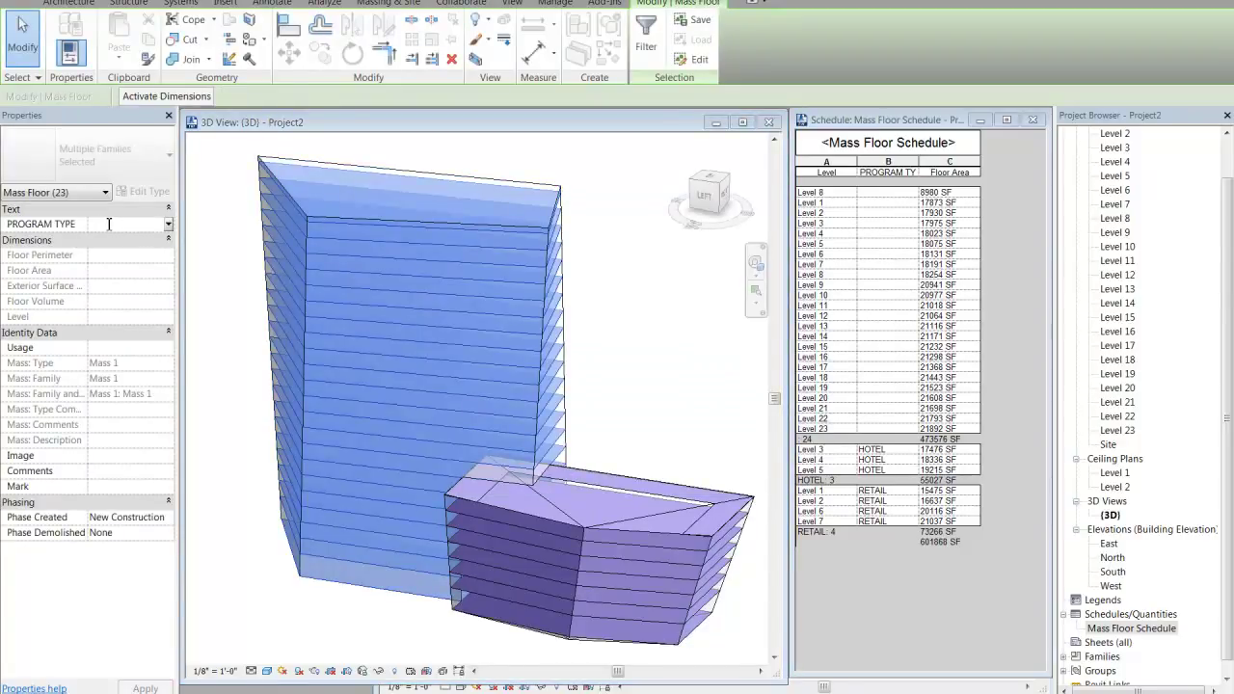
pyautogui.write('OFF')
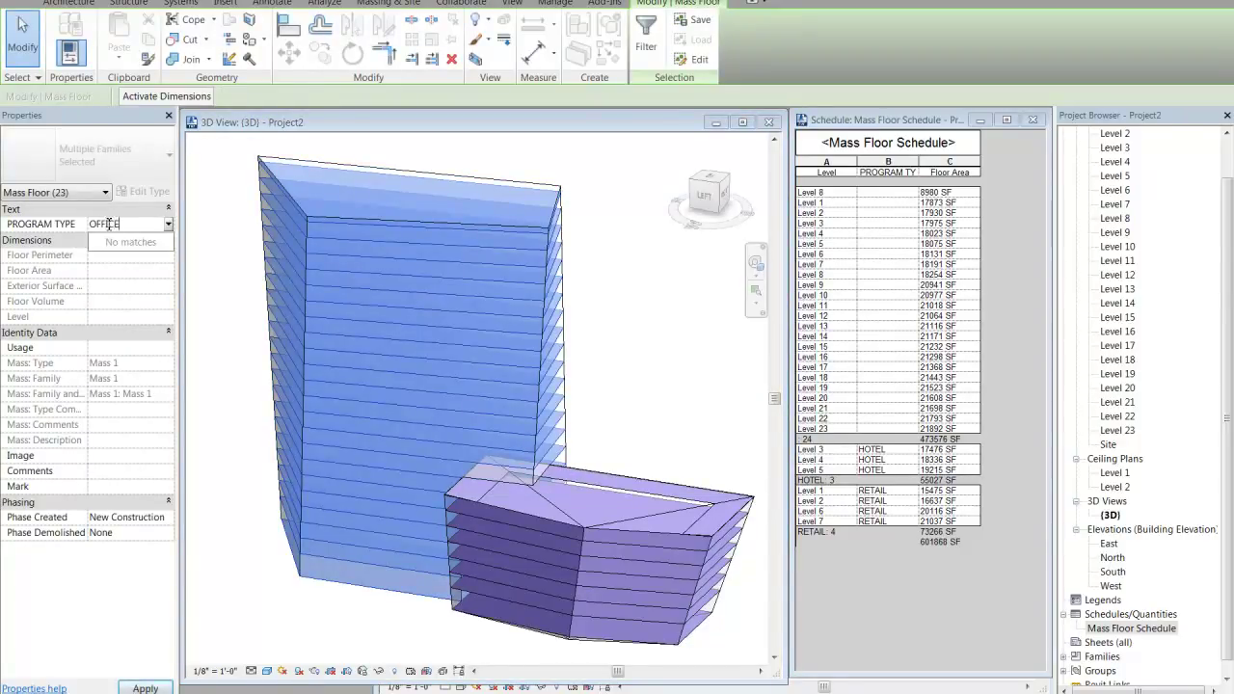
pyautogui.write('ICE')
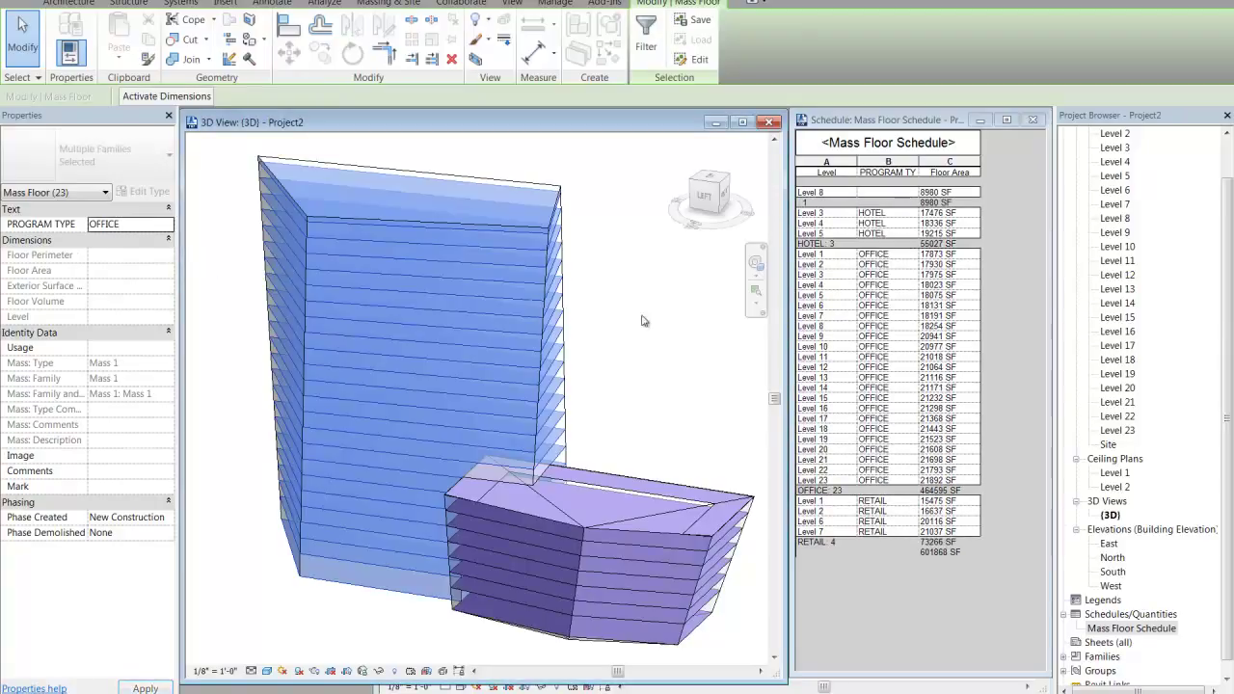
pyautogui.click(703, 328)
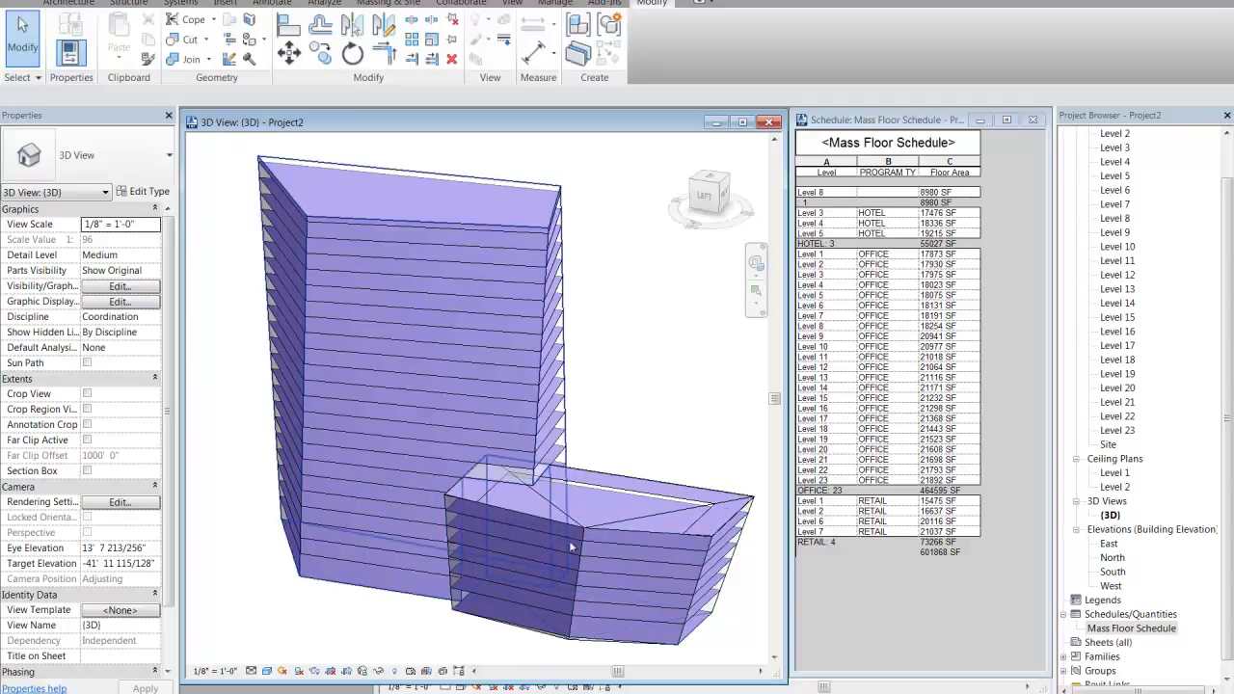
# Assign the PROGRAM TYPE RETAIL to the lower mass's Level 8 mass floor
pyautogui.click(690, 554)
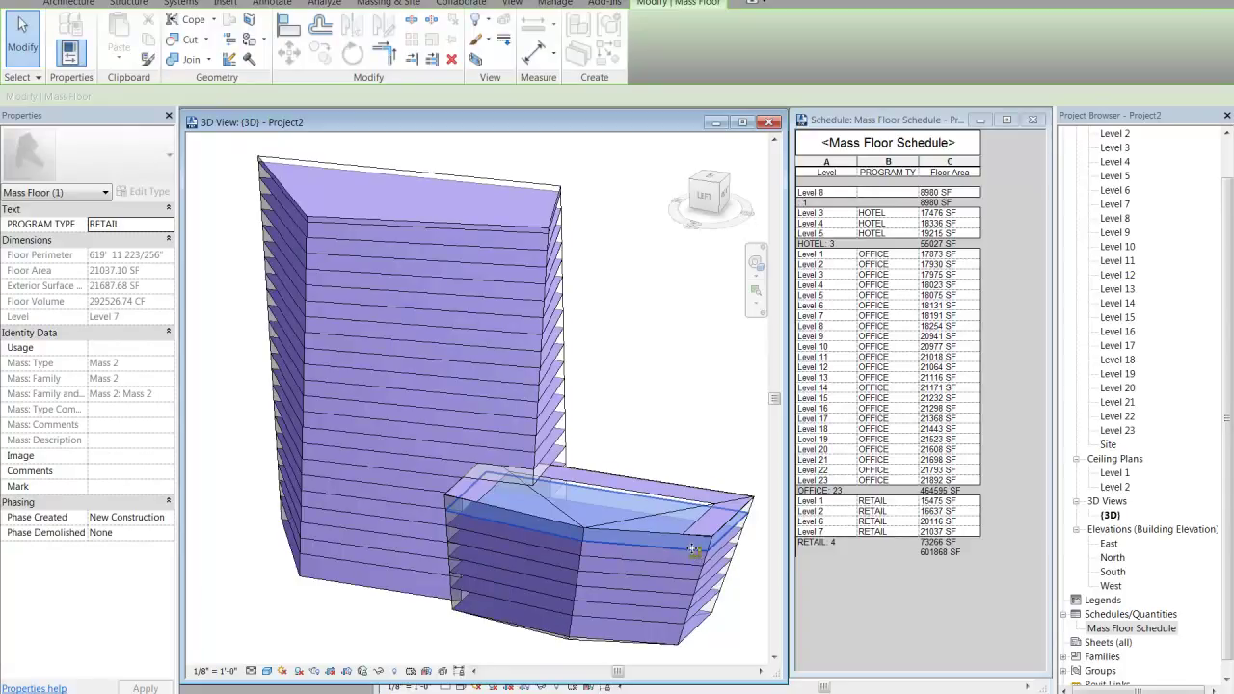
pyautogui.click(711, 500)
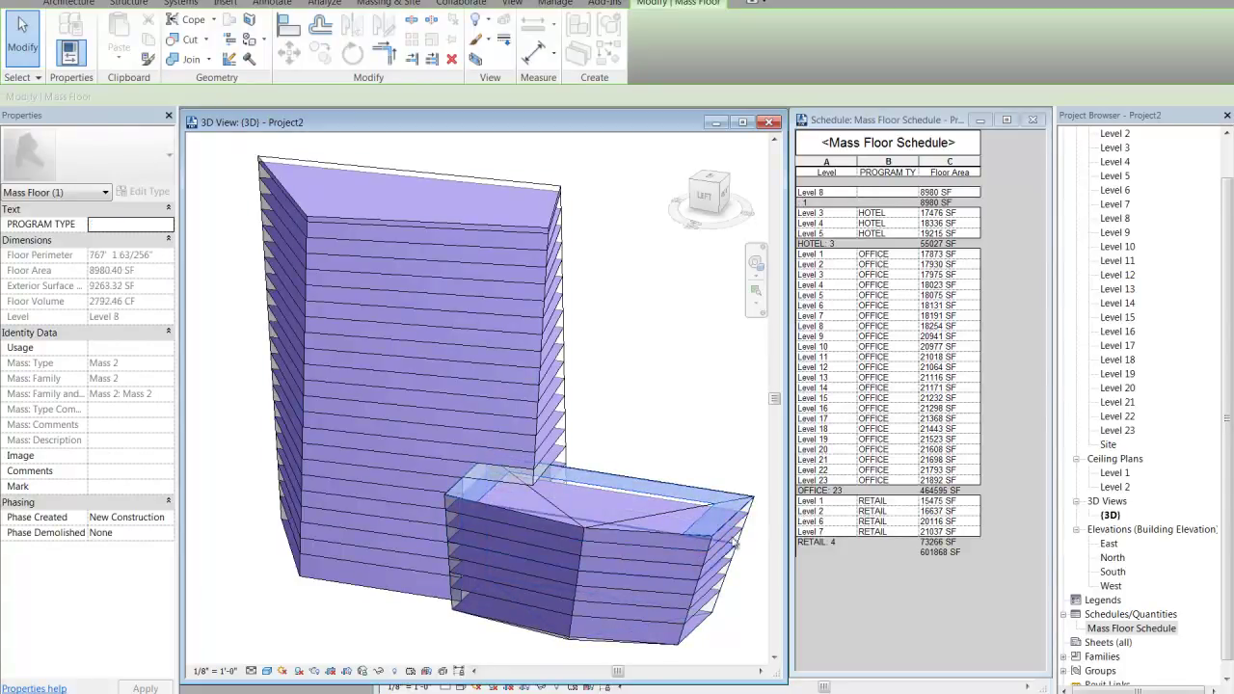
pyautogui.click(120, 224)
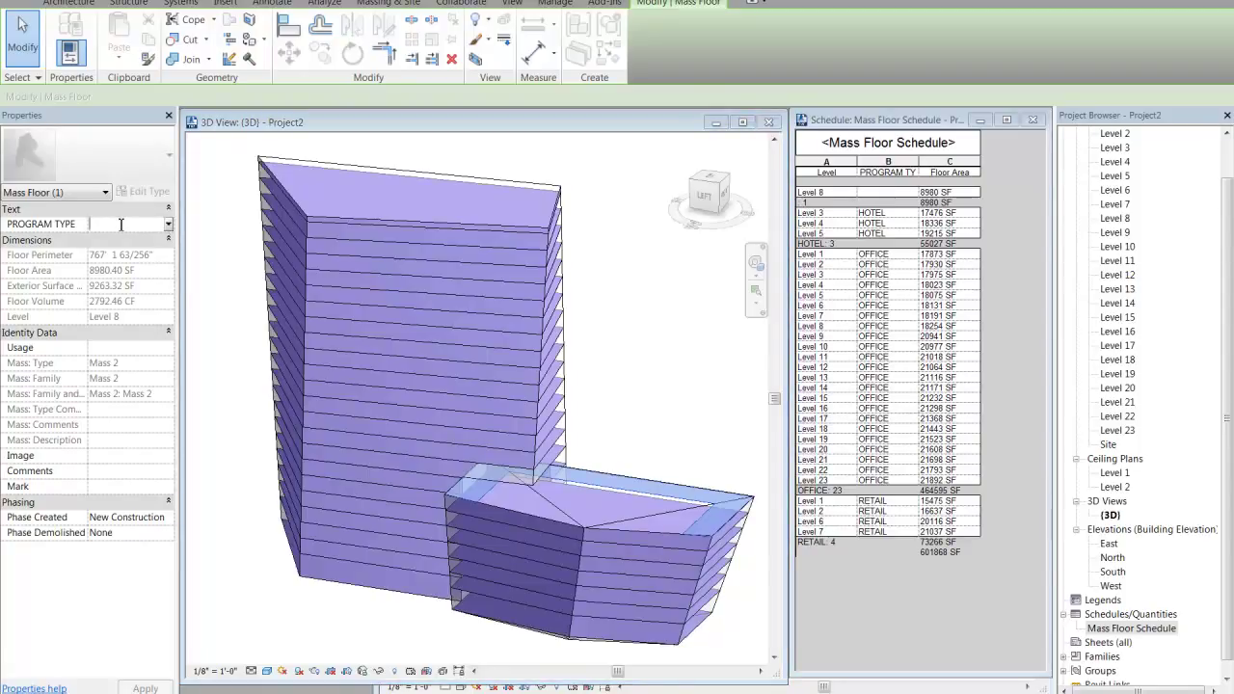
pyautogui.write('RETAIL')
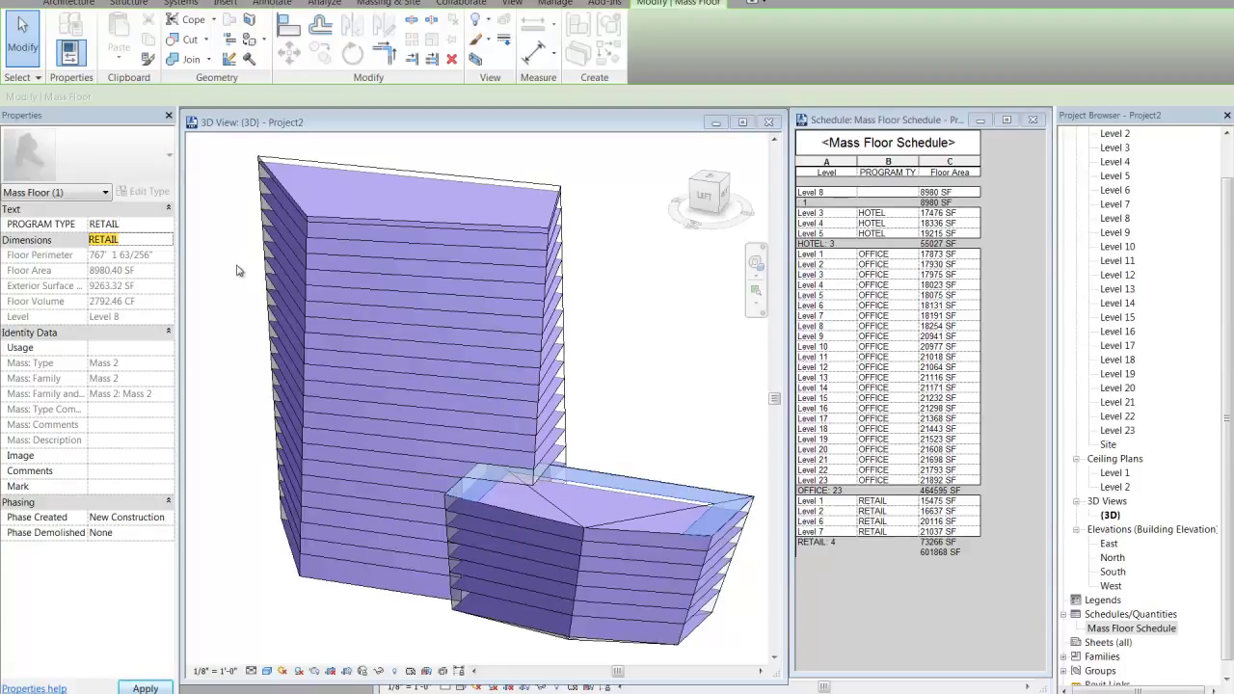
pyautogui.press('Return')
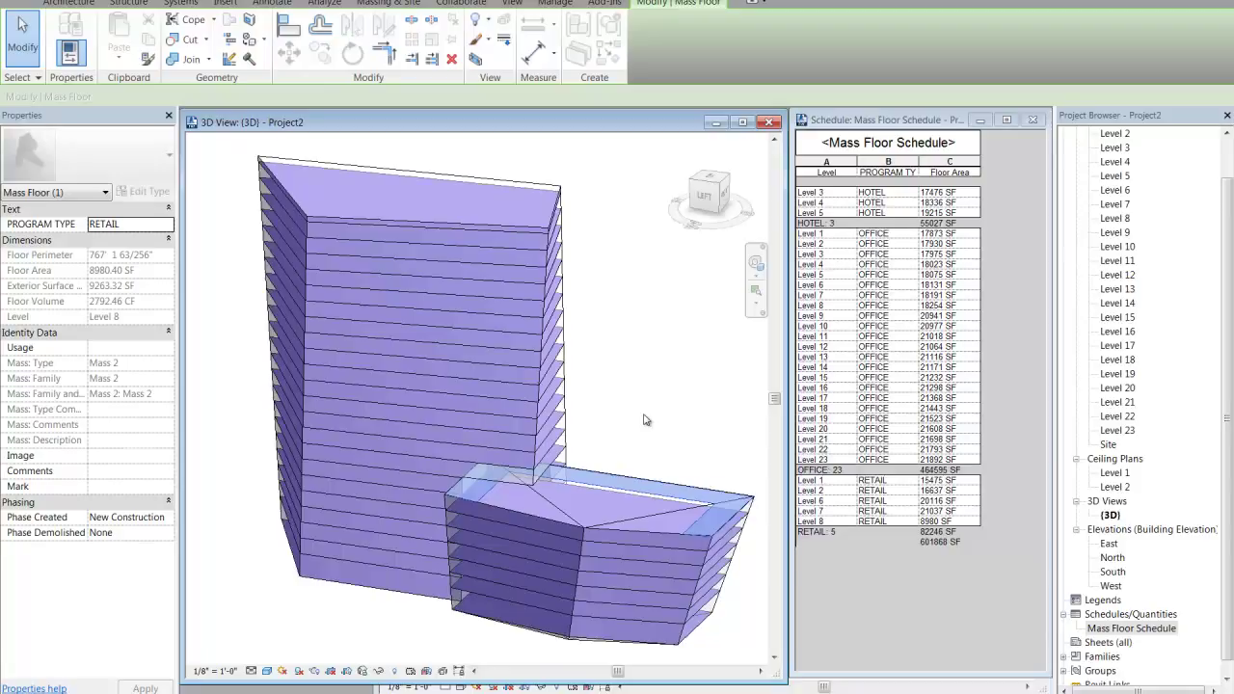
pyautogui.click(707, 372)
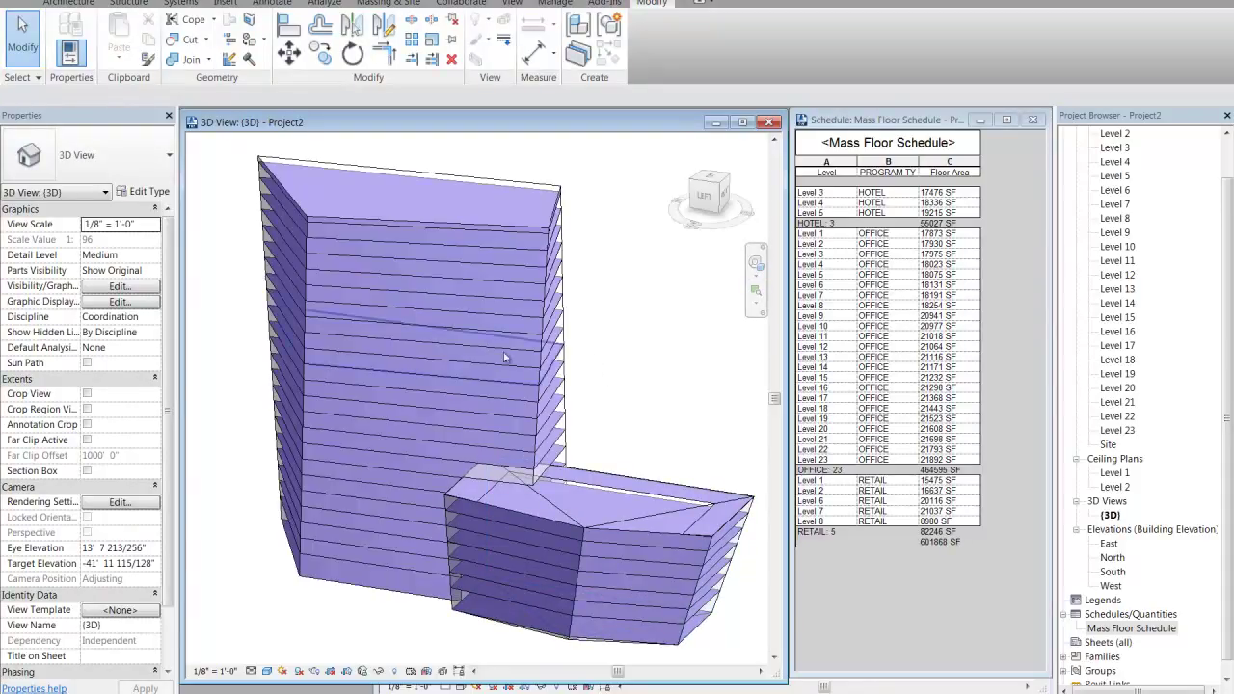
# Try stretching the tower mass's base downward in the 3D view, and undo the change
pyautogui.keyDown('shift'); pyautogui.moveTo(618, 377); pyautogui.dragTo(575, 392, button='middle'); pyautogui.keyUp('shift')
pyautogui.scroll(-1, 575, 392)
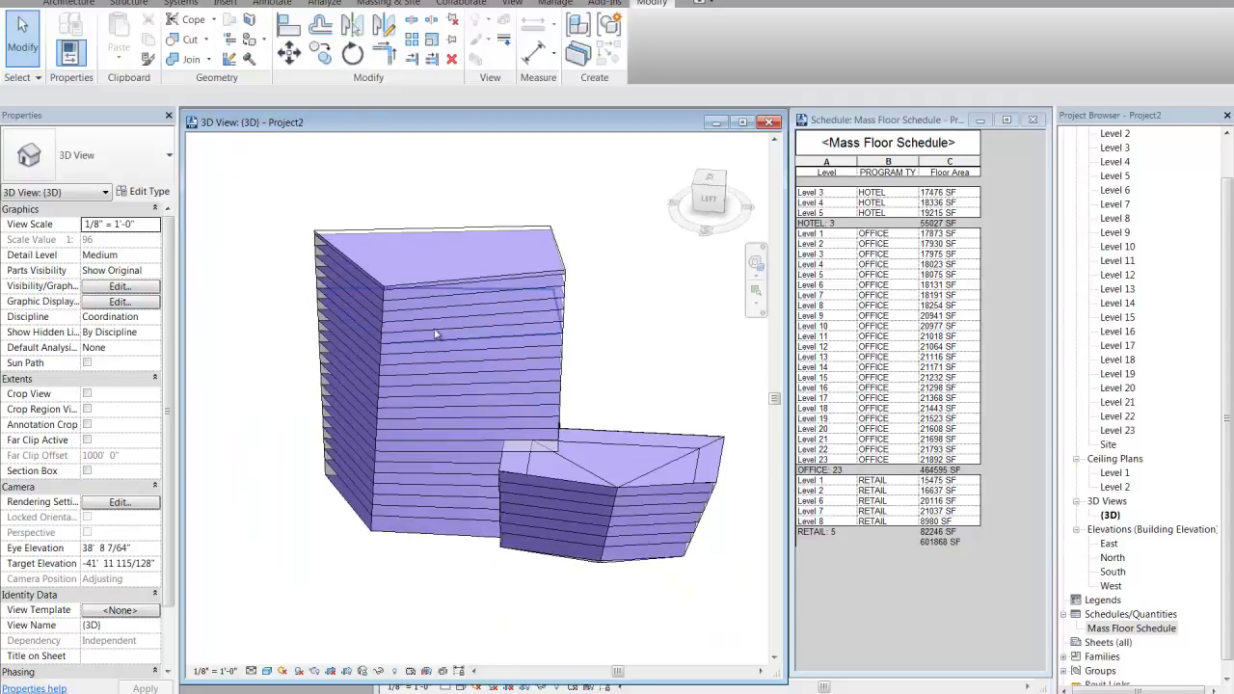
pyautogui.click(441, 247)
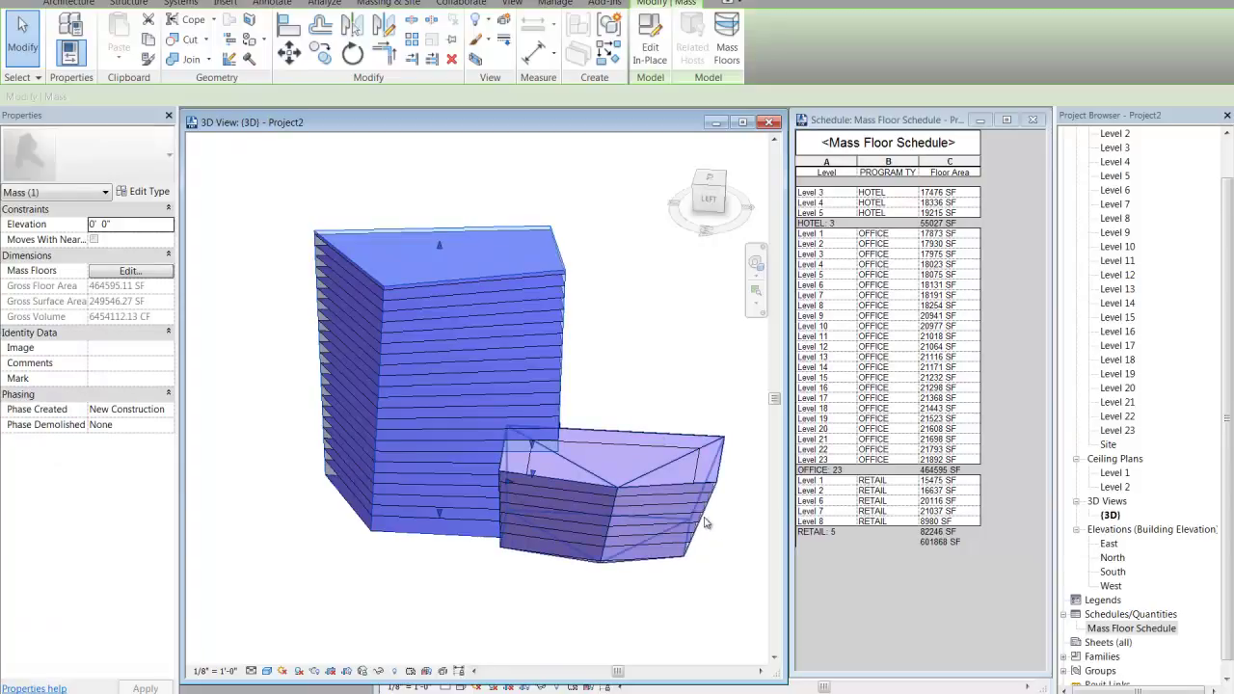
pyautogui.keyDown('shift'); pyautogui.moveTo(705, 524); pyautogui.dragTo(707, 573, button='middle'); pyautogui.keyUp('shift')
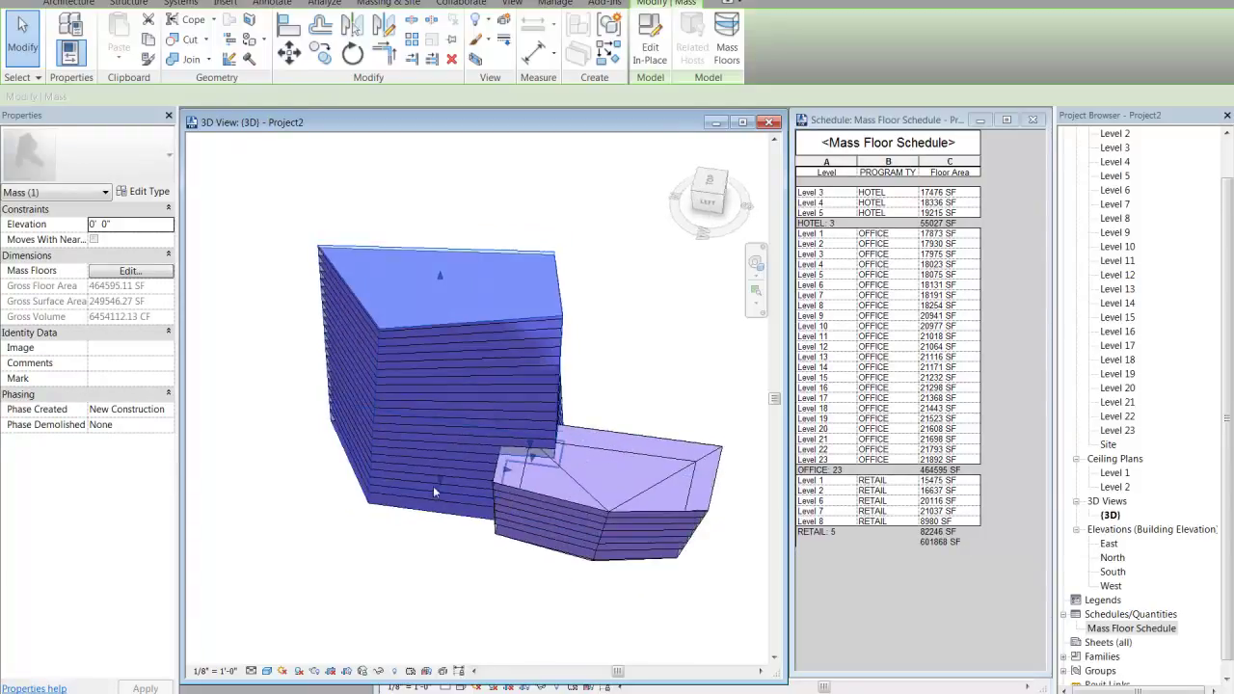
pyautogui.moveTo(439, 478); pyautogui.dragTo(437, 538)
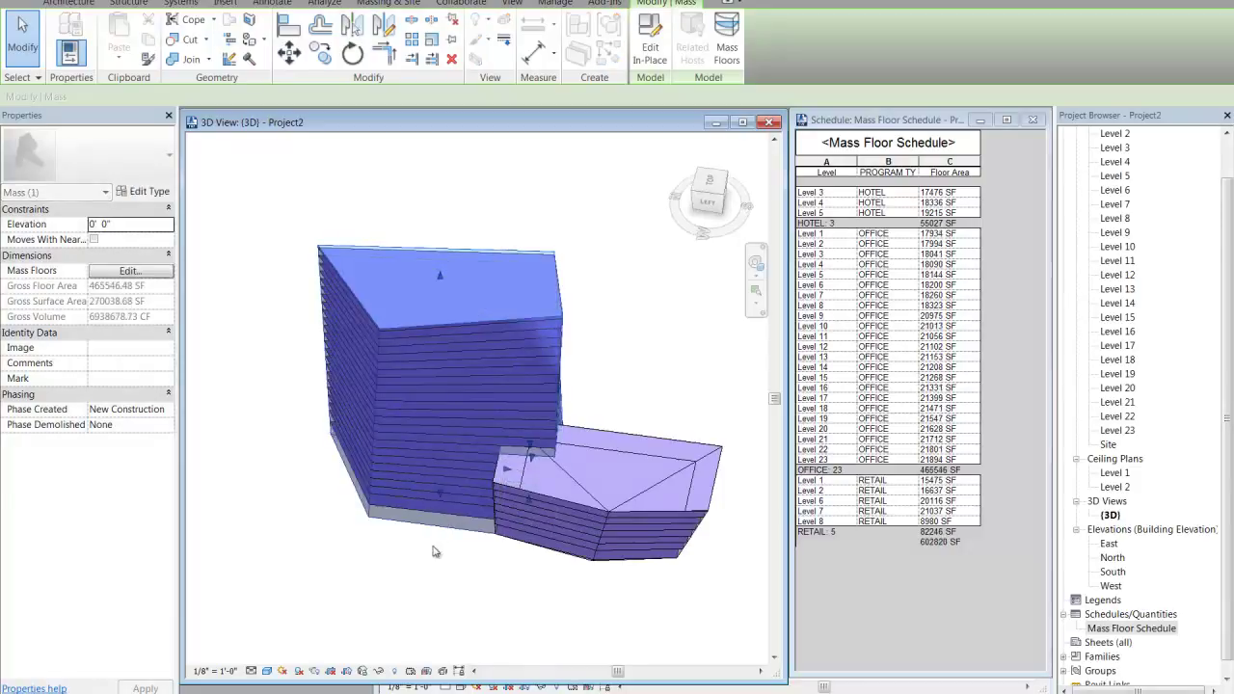
pyautogui.click(432, 541)
pyautogui.keyDown('shift'); pyautogui.moveTo(405, 601); pyautogui.dragTo(488, 518, button='middle'); pyautogui.keyUp('shift')
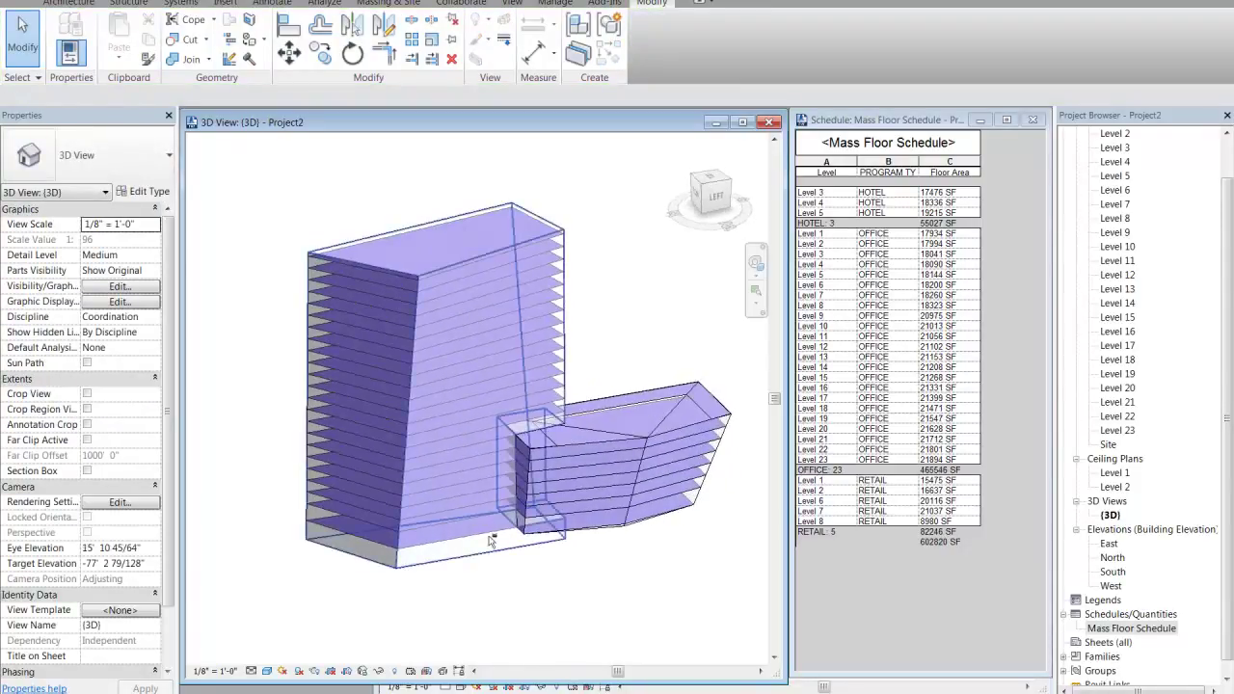
pyautogui.hotkey('ctrl', 'z')
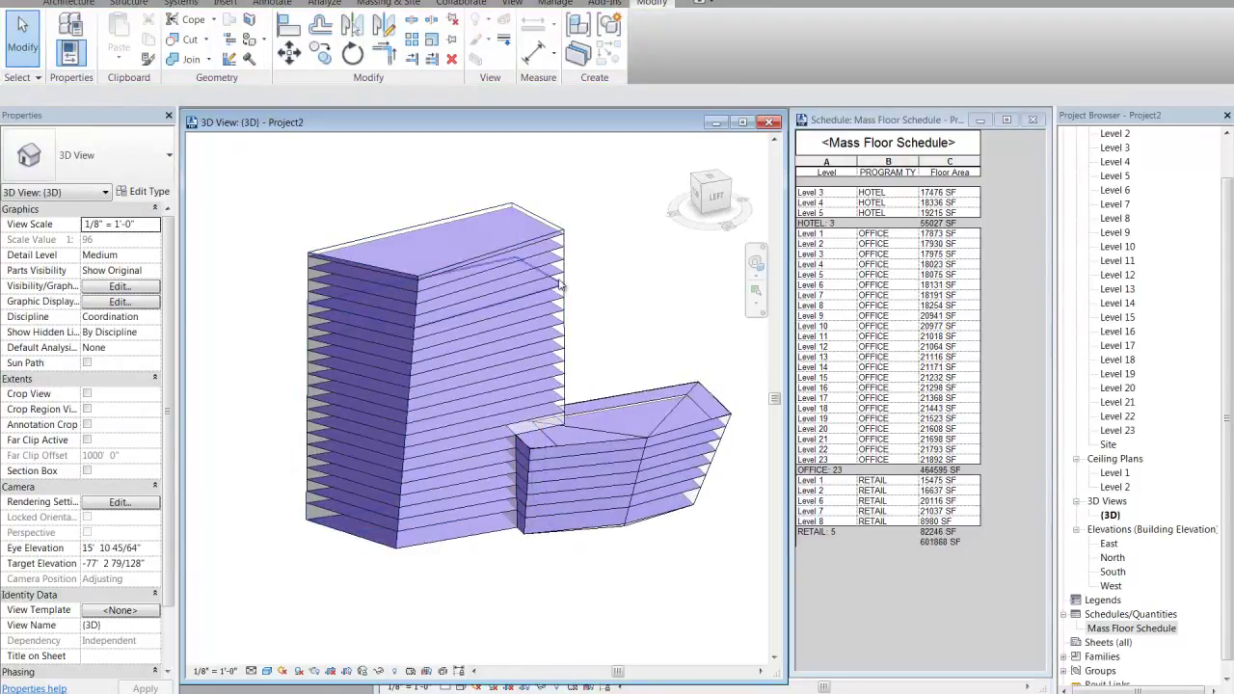
# Edit the tower mass in place, pull its vertical corner edge outward over the lower mass, and finish the mass
pyautogui.click(567, 265)
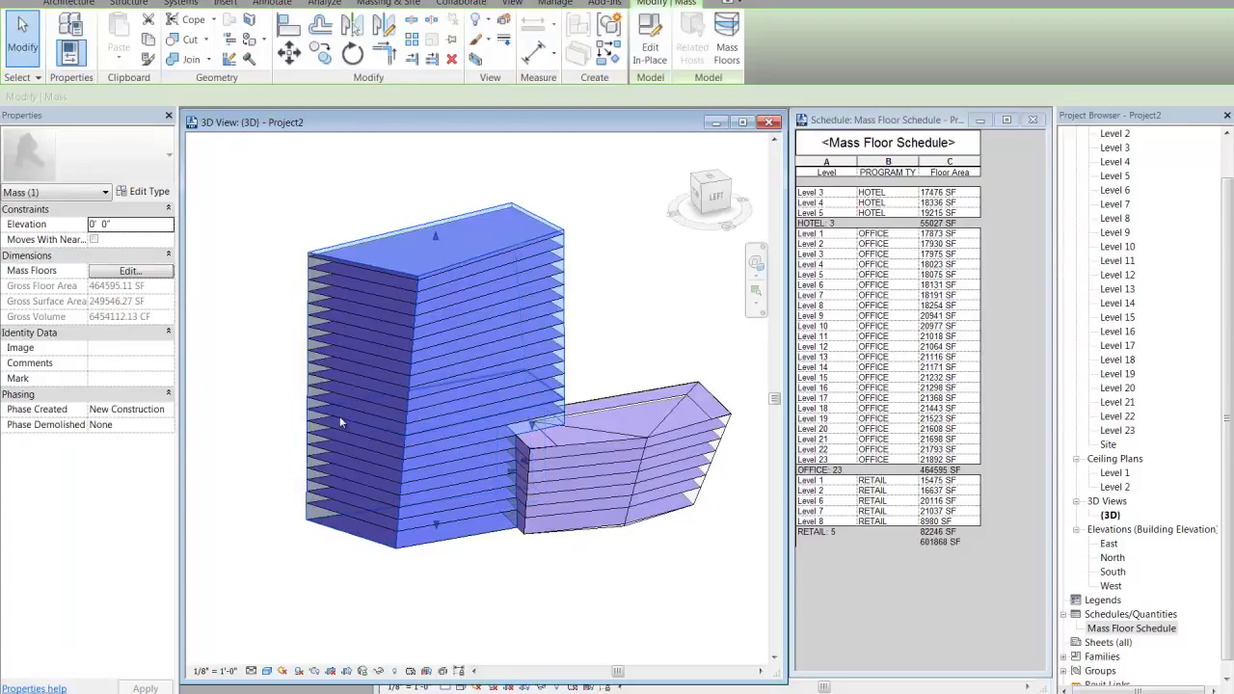
pyautogui.click(649, 50)
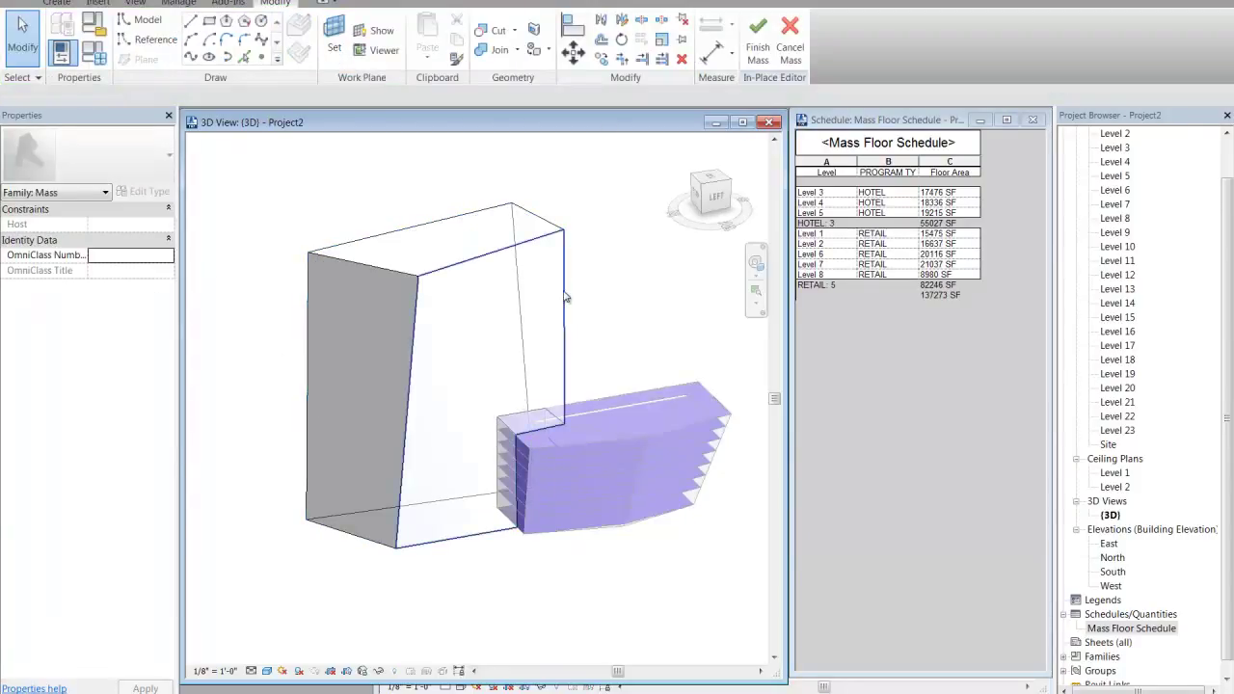
pyautogui.click(564, 289)
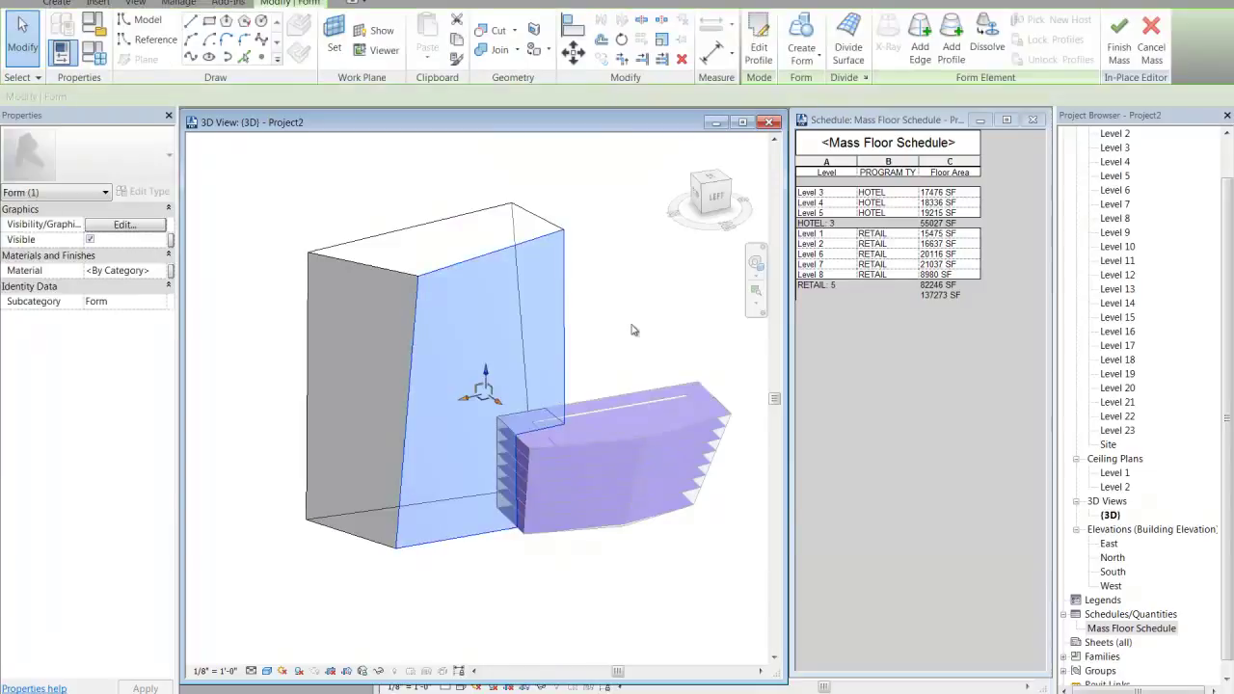
pyautogui.click(566, 330)
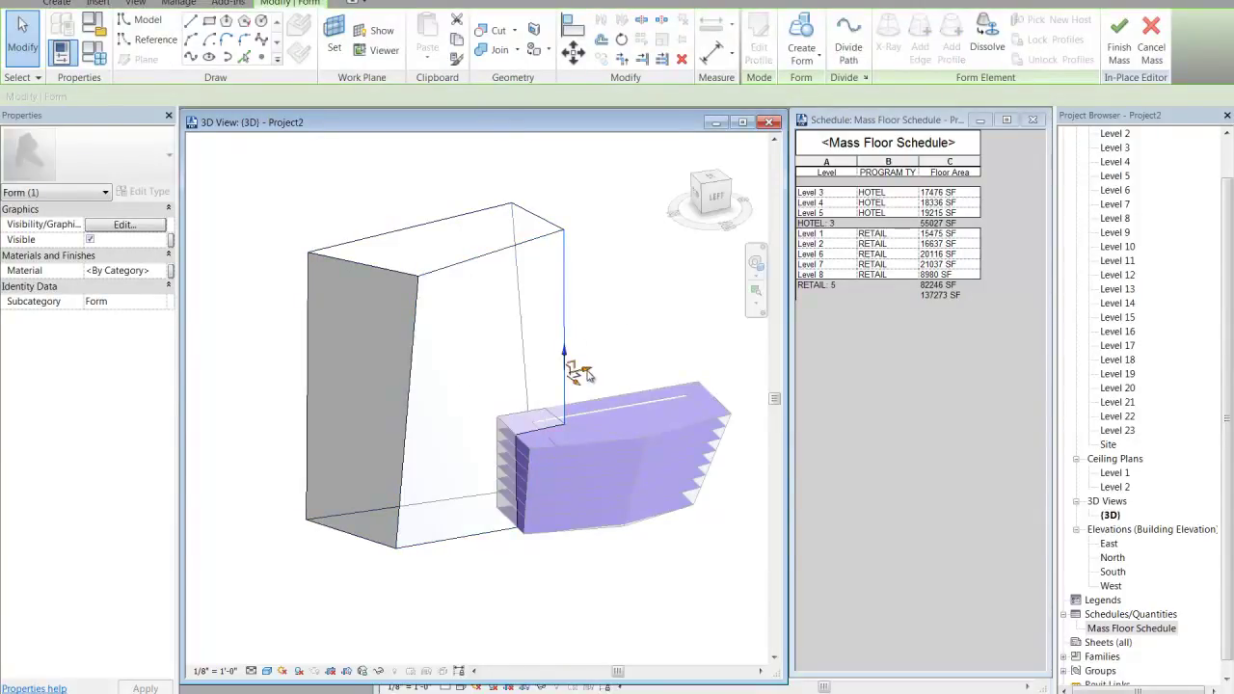
pyautogui.moveTo(579, 374); pyautogui.dragTo(667, 362)
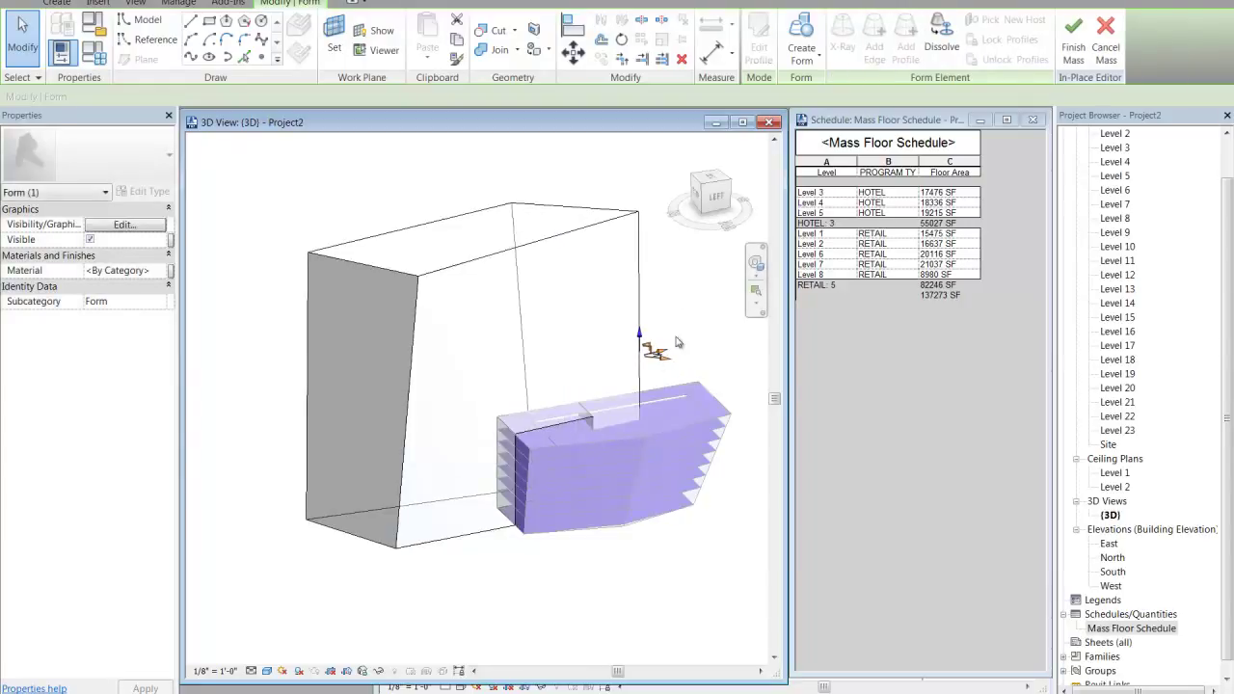
pyautogui.click(1075, 41)
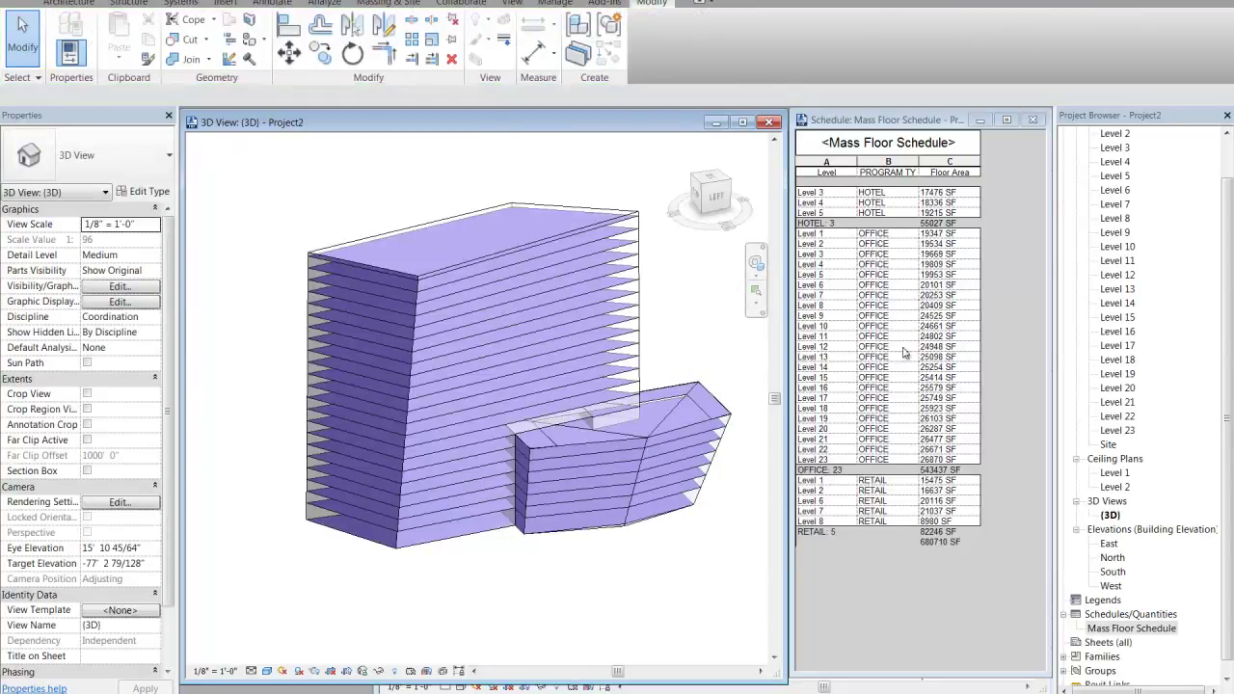
# Examine the widened tower and its overlap with the lower mass from several angles in the 3D view
pyautogui.keyDown('shift'); pyautogui.moveTo(767, 350); pyautogui.dragTo(395, 433, button='middle'); pyautogui.keyUp('shift')
pyautogui.moveTo(539, 445)
pyautogui.keyDown('shift'); pyautogui.mouseDown(button='middle')
pyautogui.moveTo(516, 506)
pyautogui.moveTo(645, 528)
pyautogui.moveTo(573, 386)
pyautogui.moveTo(688, 374)
pyautogui.moveTo(634, 407)
pyautogui.moveTo(617, 395)
pyautogui.moveTo(628, 384)
pyautogui.moveTo(606, 485)
pyautogui.mouseUp(button='middle'); pyautogui.keyUp('shift')
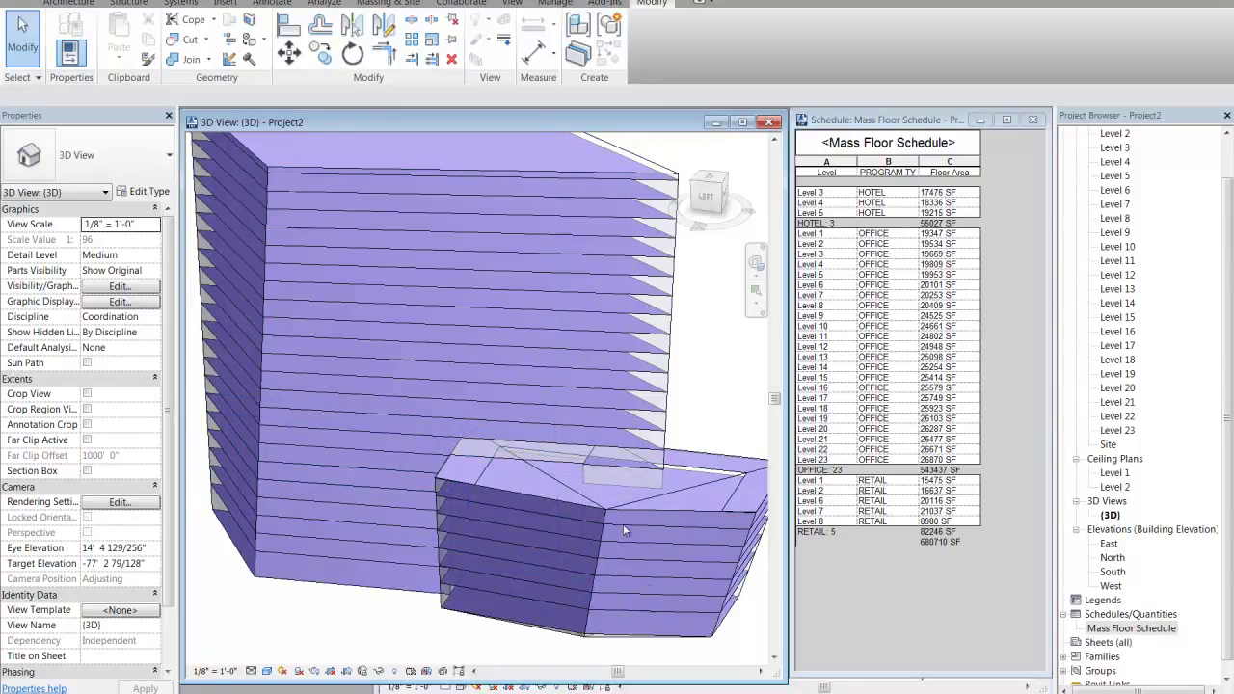
pyautogui.keyDown('shift'); pyautogui.moveTo(630, 482); pyautogui.dragTo(532, 504, button='middle'); pyautogui.keyUp('shift')
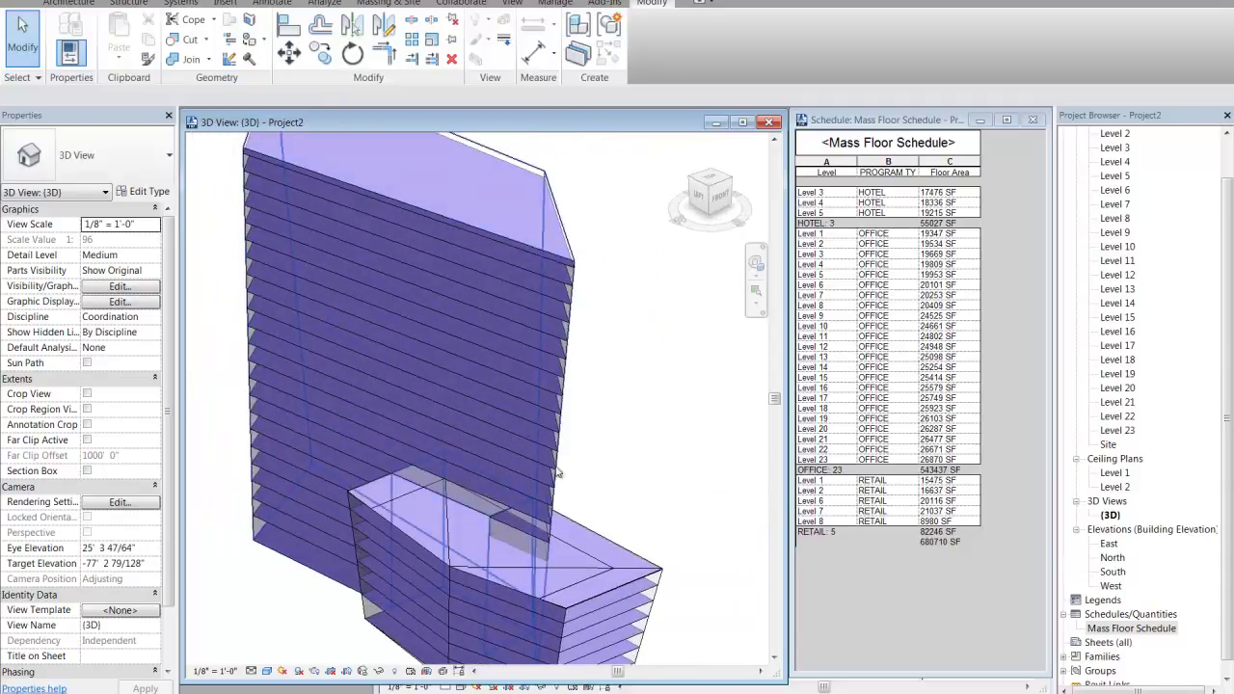
pyautogui.click(563, 470)
pyautogui.keyDown('shift'); pyautogui.moveTo(674, 509); pyautogui.dragTo(667, 357, button='middle'); pyautogui.keyUp('shift')
pyautogui.keyDown('shift'); pyautogui.moveTo(595, 344); pyautogui.dragTo(517, 292, button='middle'); pyautogui.keyUp('shift')
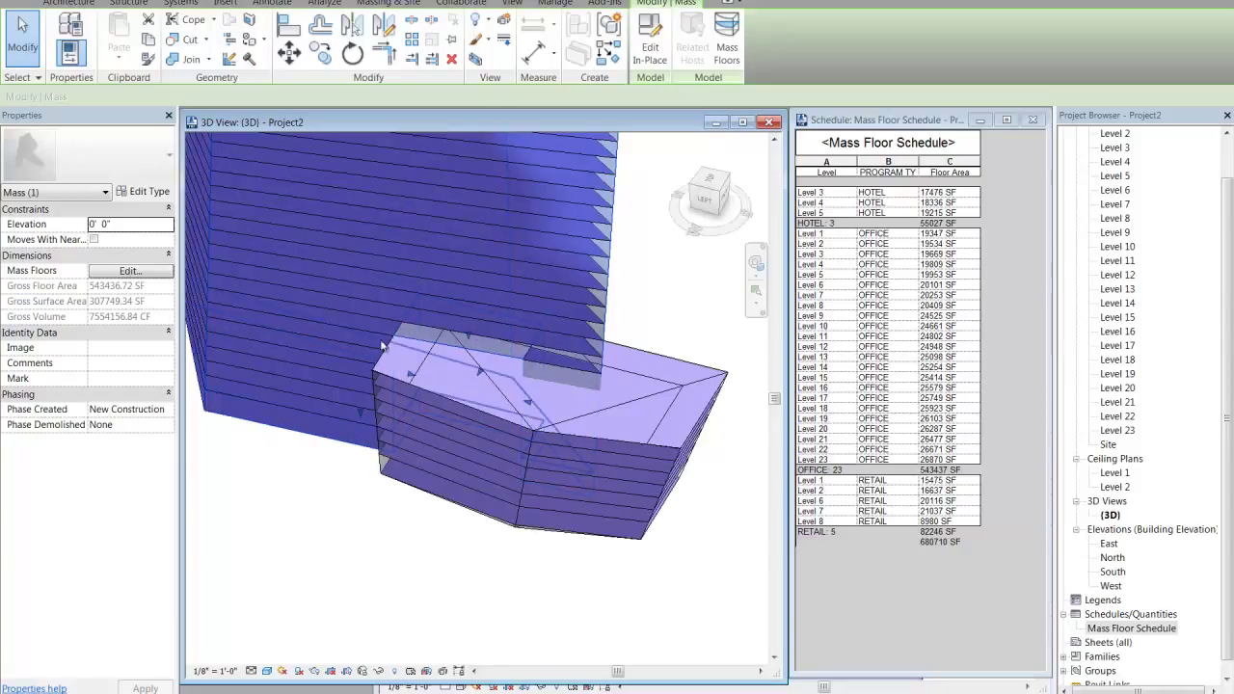
pyautogui.keyDown('shift'); pyautogui.moveTo(510, 612); pyautogui.dragTo(634, 446, button='middle'); pyautogui.keyUp('shift')
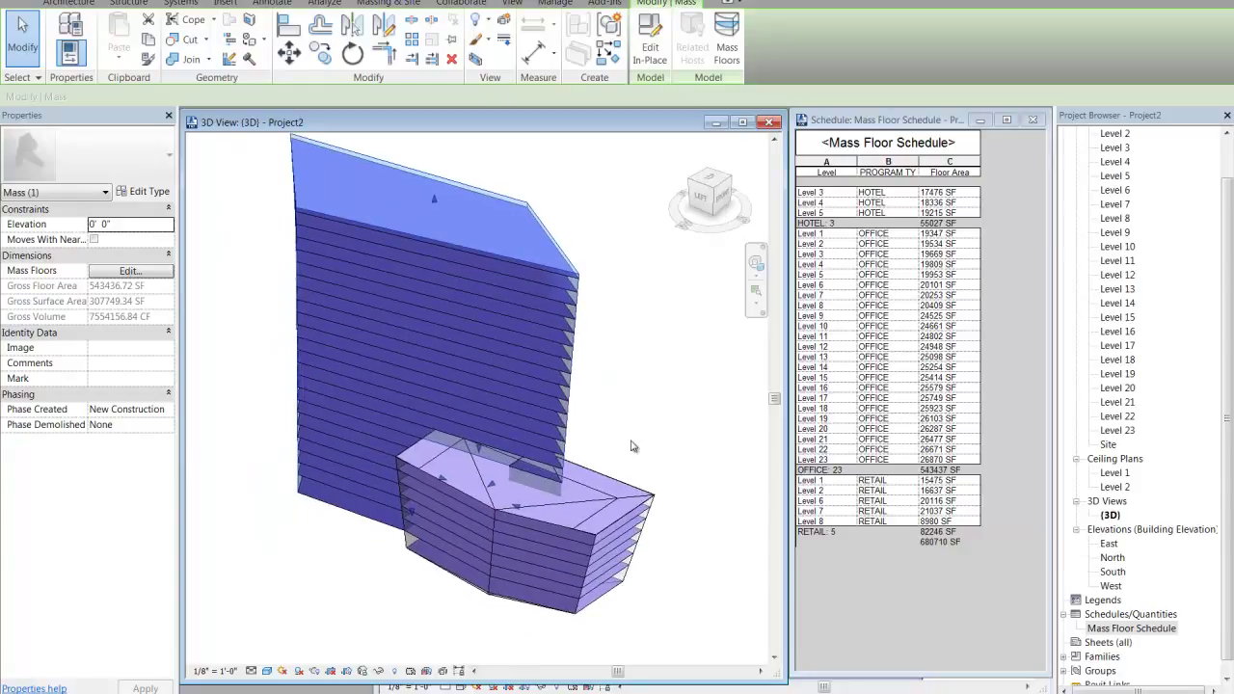
pyautogui.keyDown('shift'); pyautogui.moveTo(421, 400); pyautogui.dragTo(490, 384, button='middle'); pyautogui.keyUp('shift')
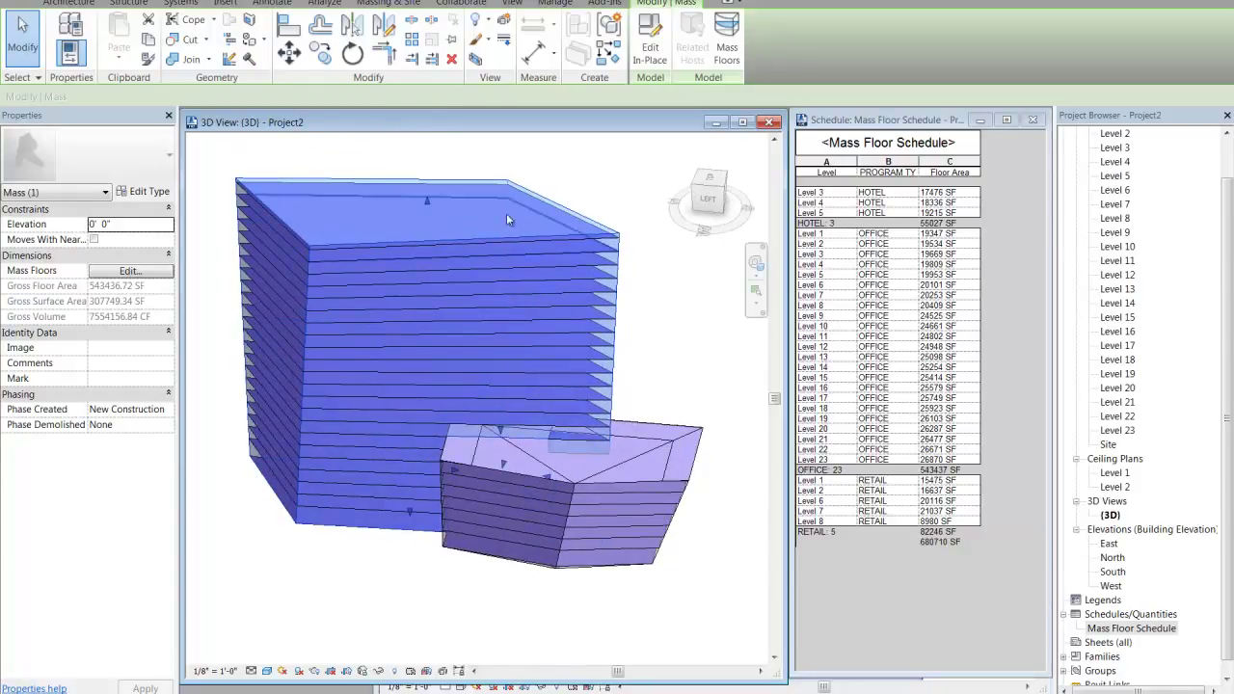
pyautogui.click(643, 229)
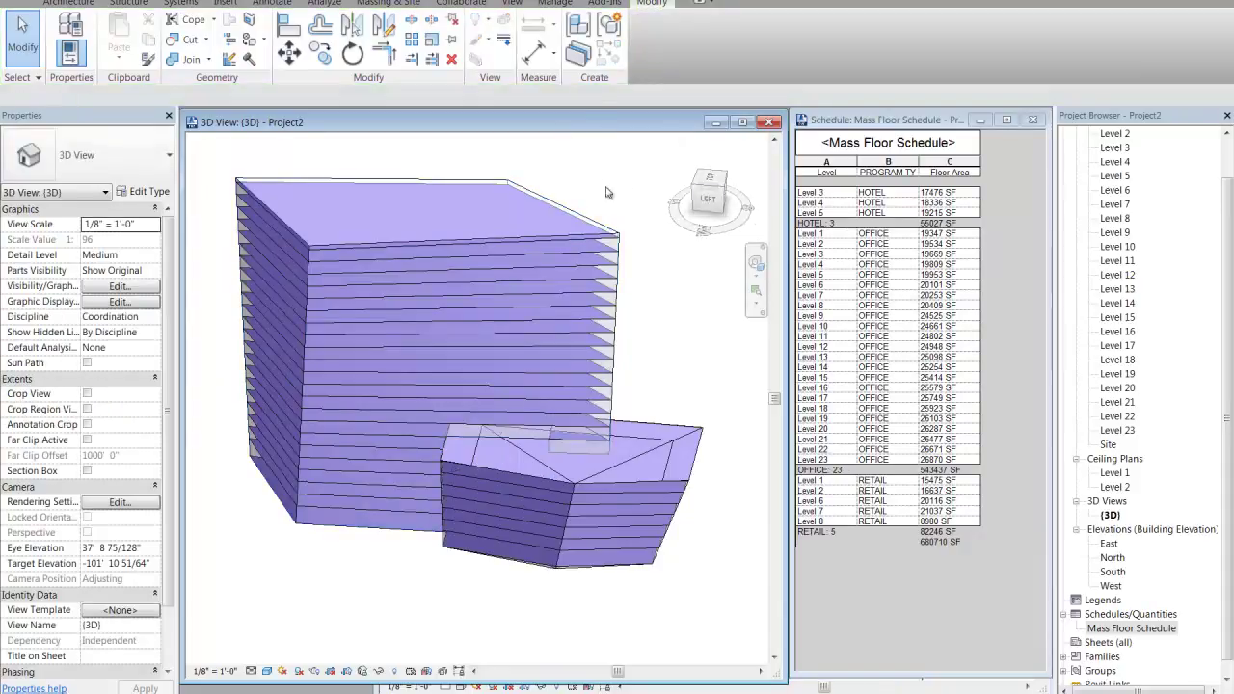
pyautogui.moveTo(599, 199); pyautogui.dragTo(509, 430)
pyautogui.moveTo(694, 617); pyautogui.dragTo(221, 165)
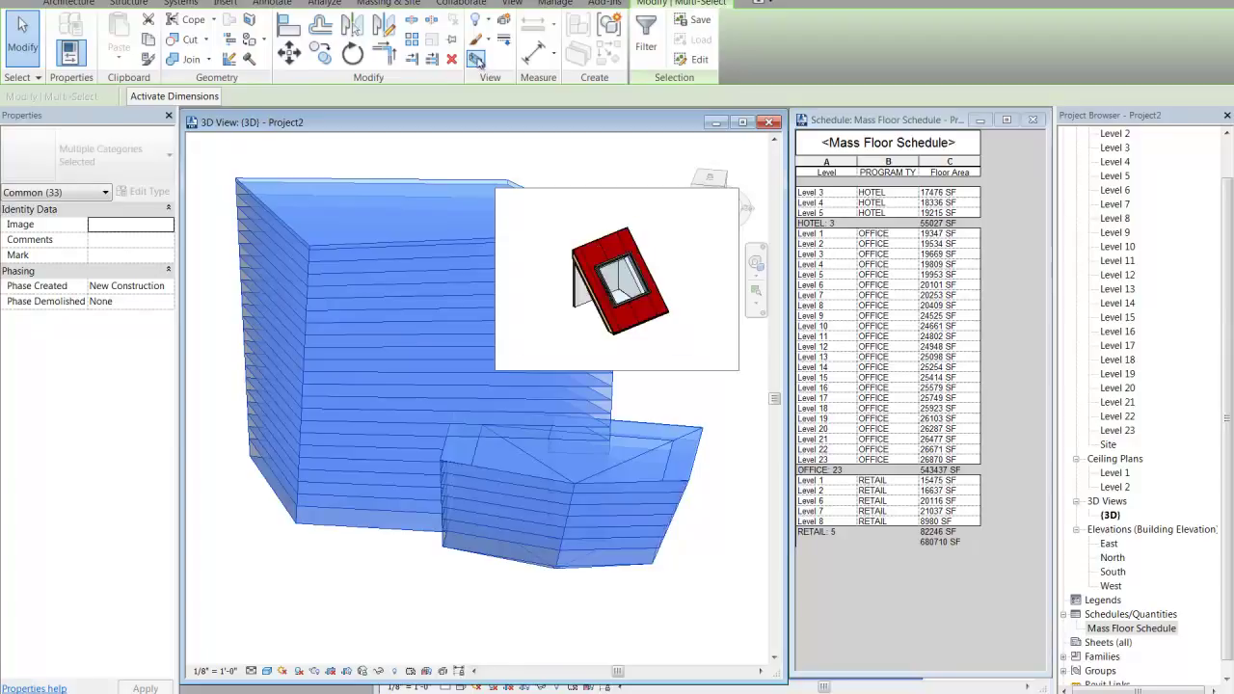
pyautogui.click(516, 5)
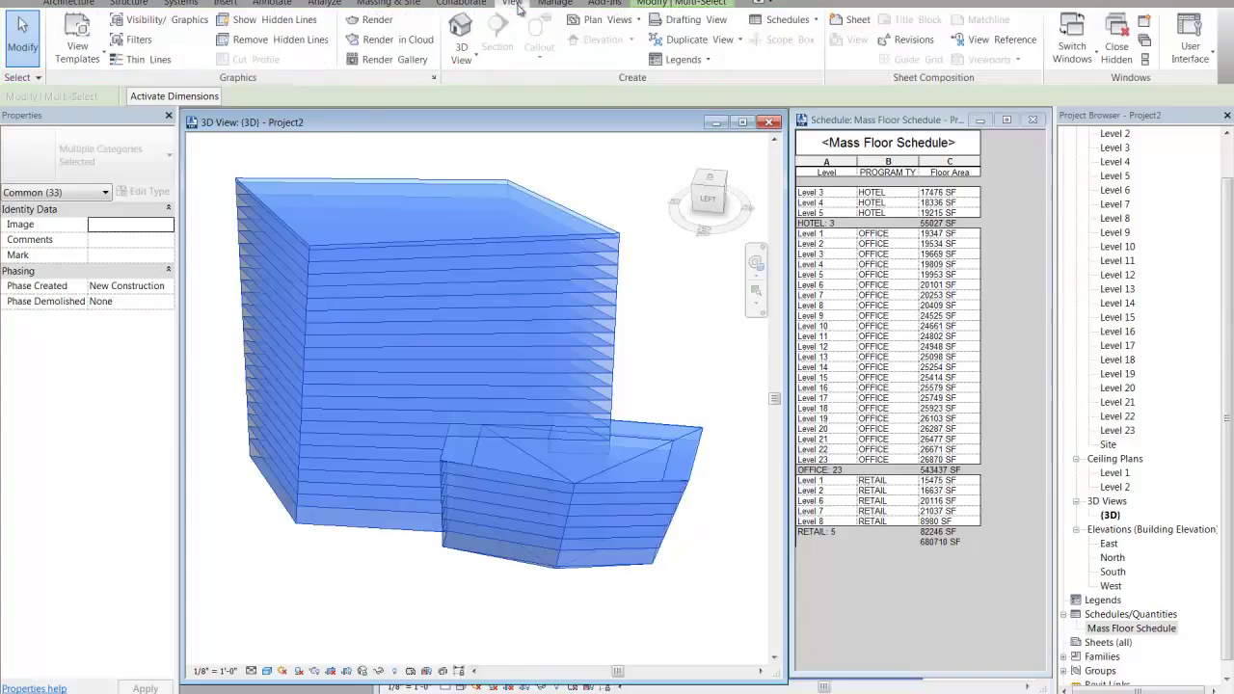
pyautogui.click(620, 213)
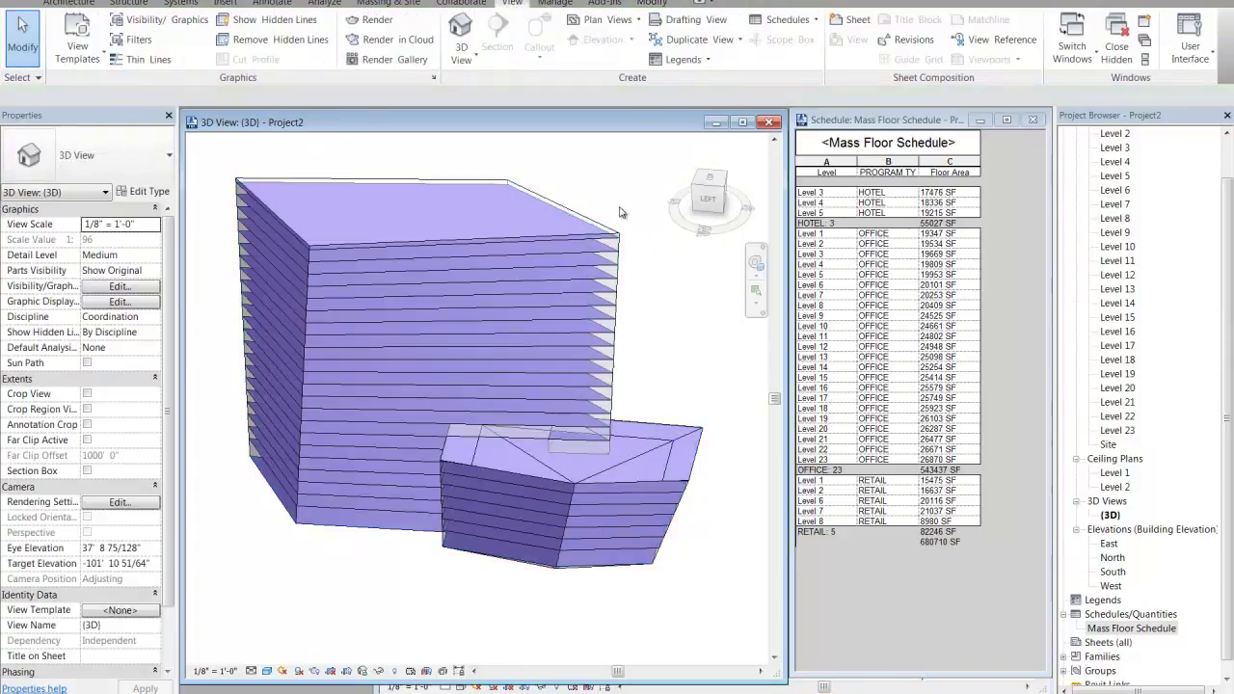
# Draw a horizontal building section across the masses in the Level 1 floor plan and extend its view depth past the lower mass's upper edge
pyautogui.scroll(2, 1110, 203)
pyautogui.doubleClick(1116, 162)
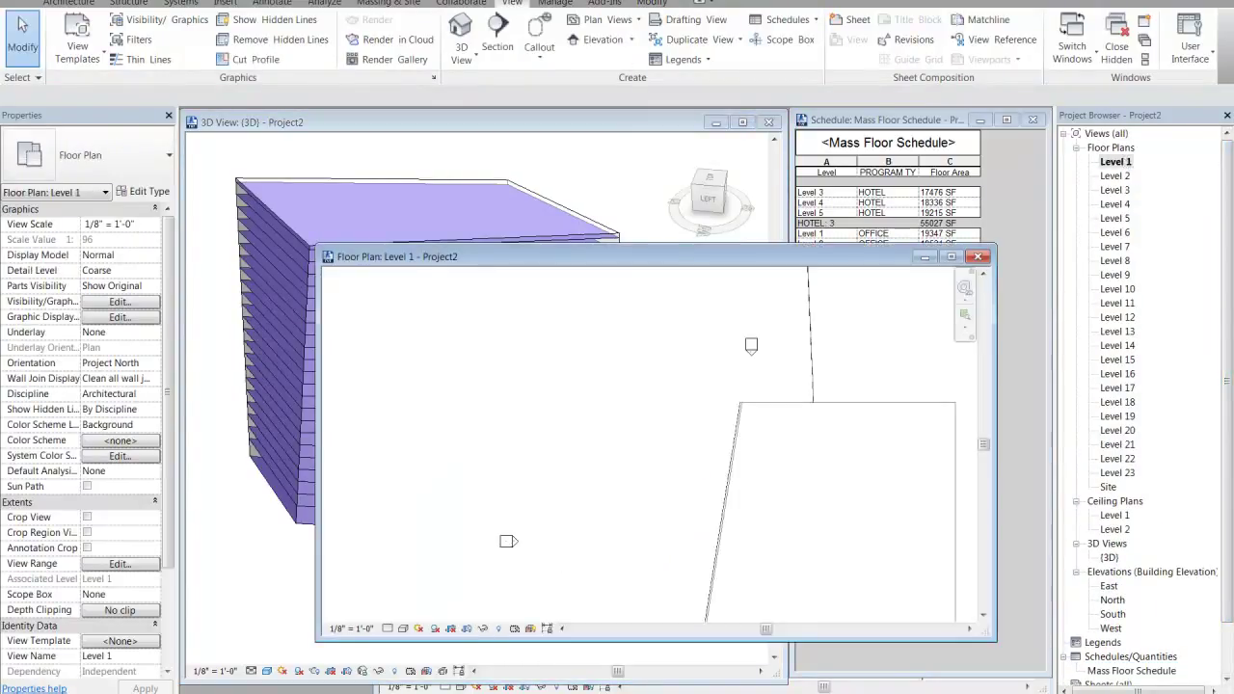
pyautogui.click(497, 33)
pyautogui.scroll(-3, 532, 417)
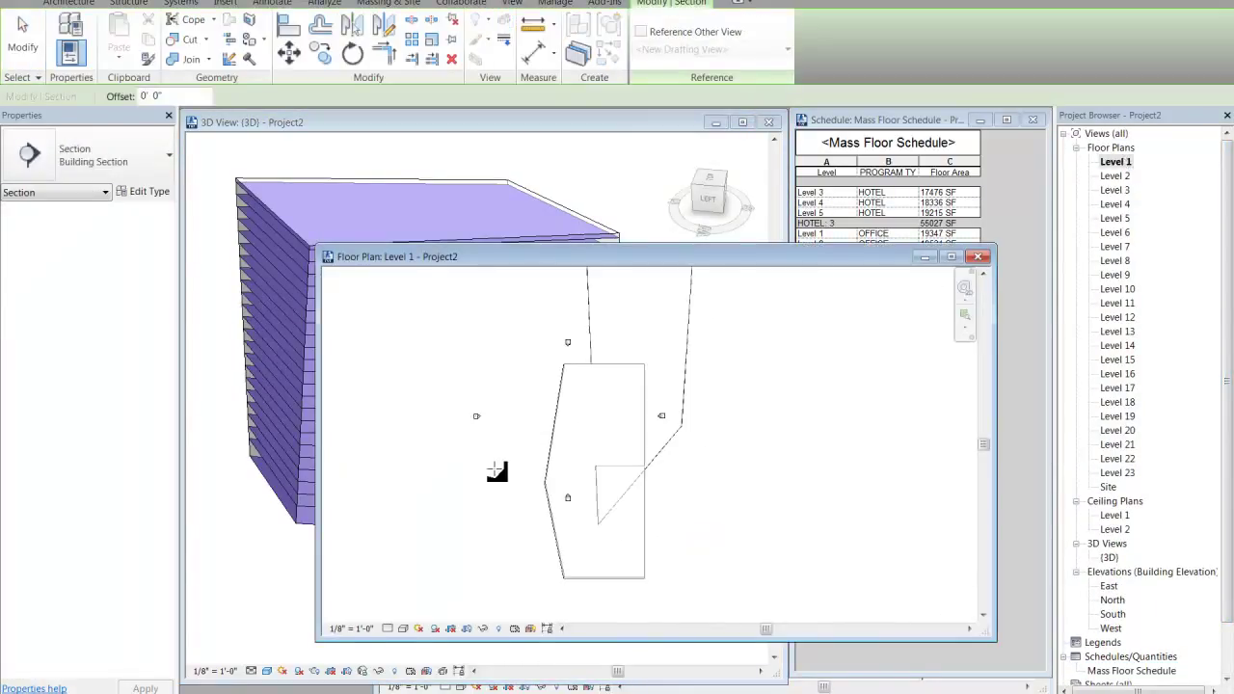
pyautogui.click(512, 420)
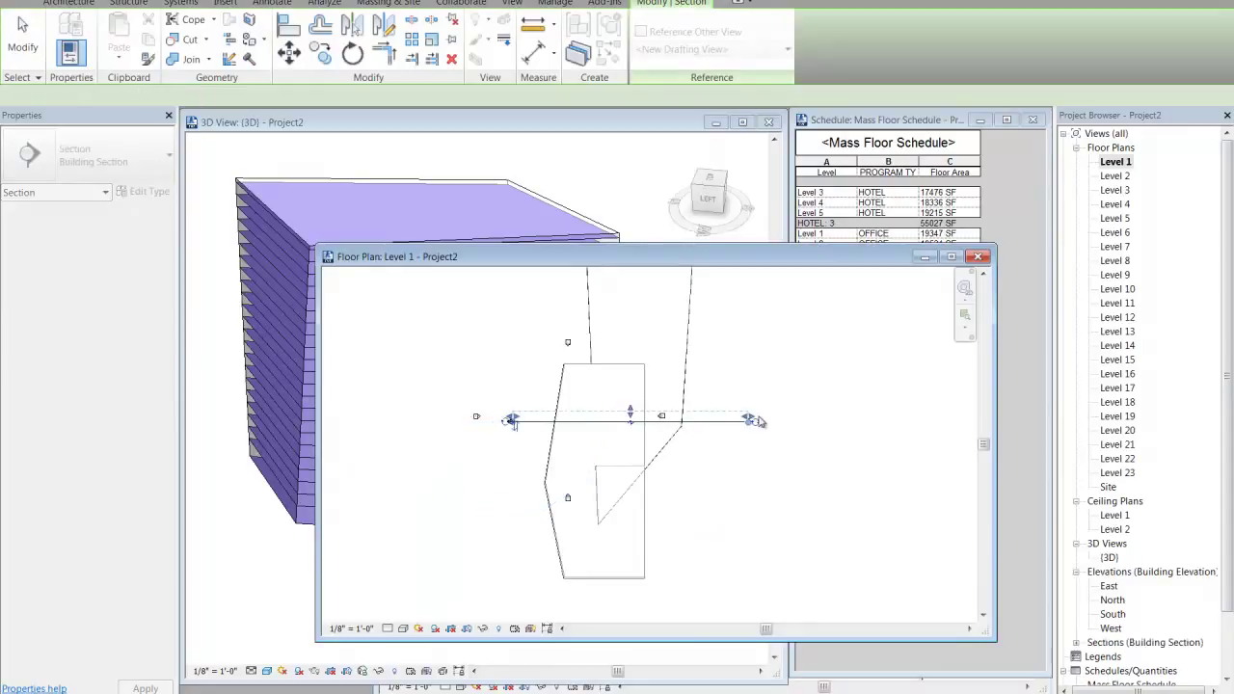
pyautogui.click(750, 421)
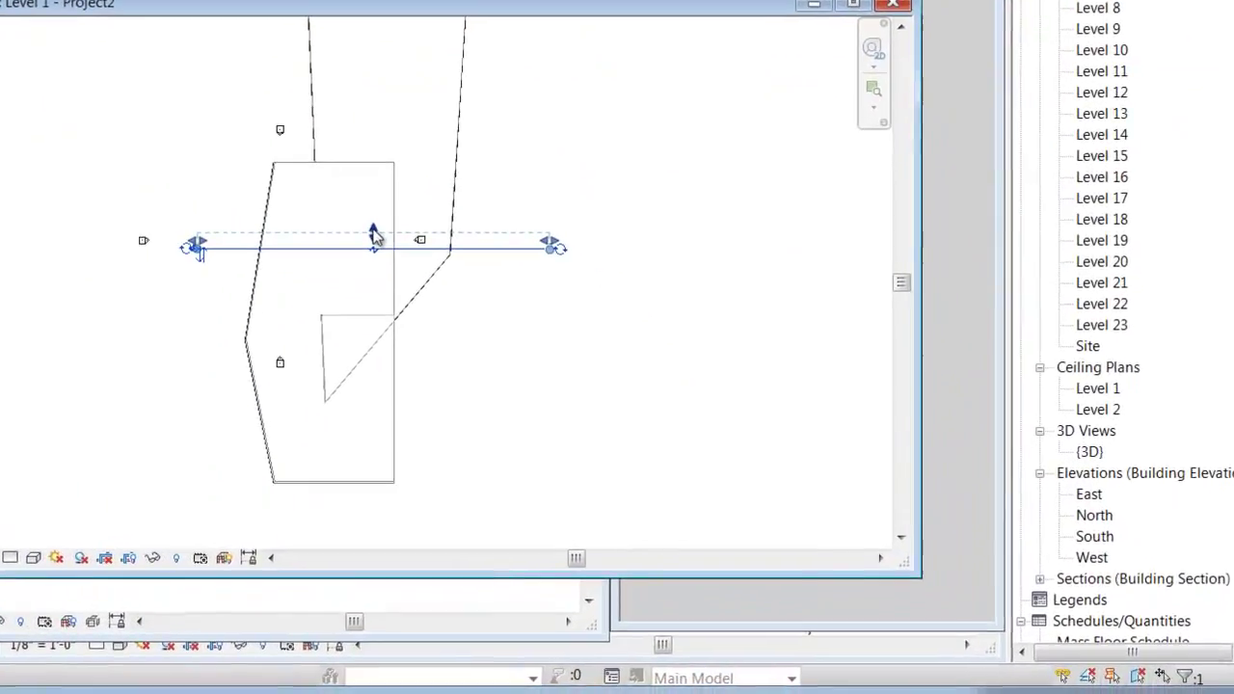
pyautogui.moveTo(629, 413); pyautogui.dragTo(630, 366)
pyautogui.moveTo(369, 169)
pyautogui.mouseDown()
pyautogui.moveTo(372, 133)
pyautogui.moveTo(371, 149)
pyautogui.mouseUp()
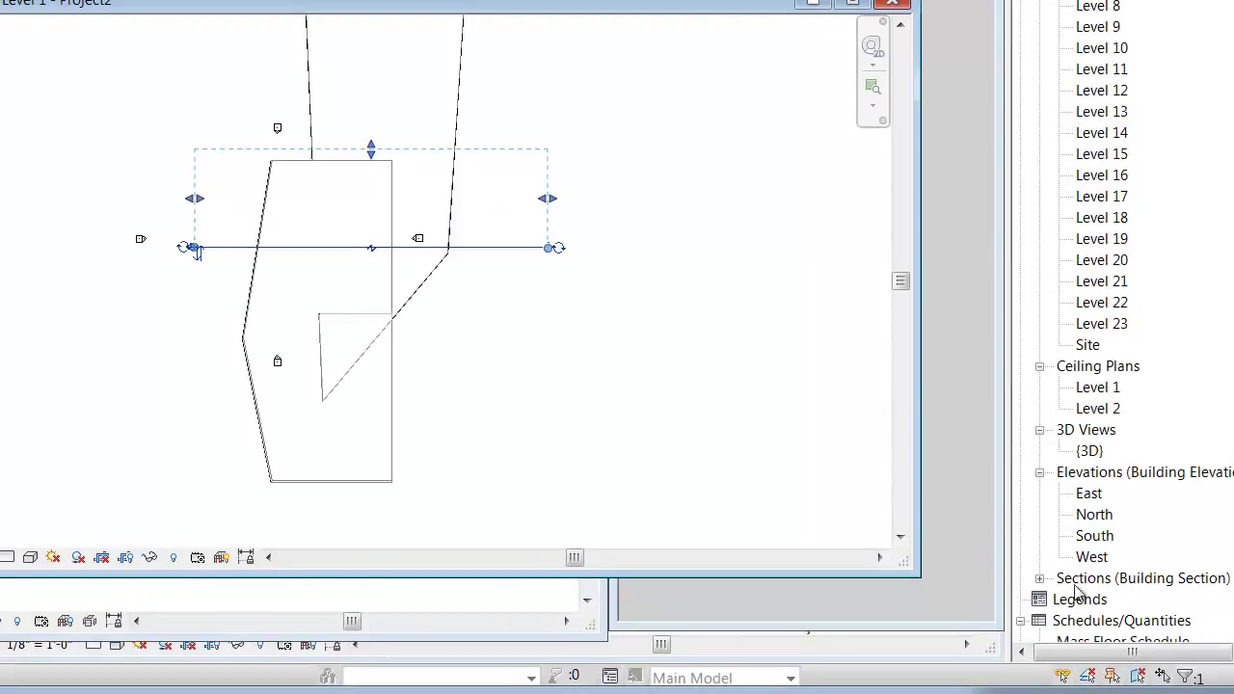
# Open the Section 1 view and raise the lower crop boundary to the base of the masses
pyautogui.click(1040, 580)
pyautogui.doubleClick(1102, 599)
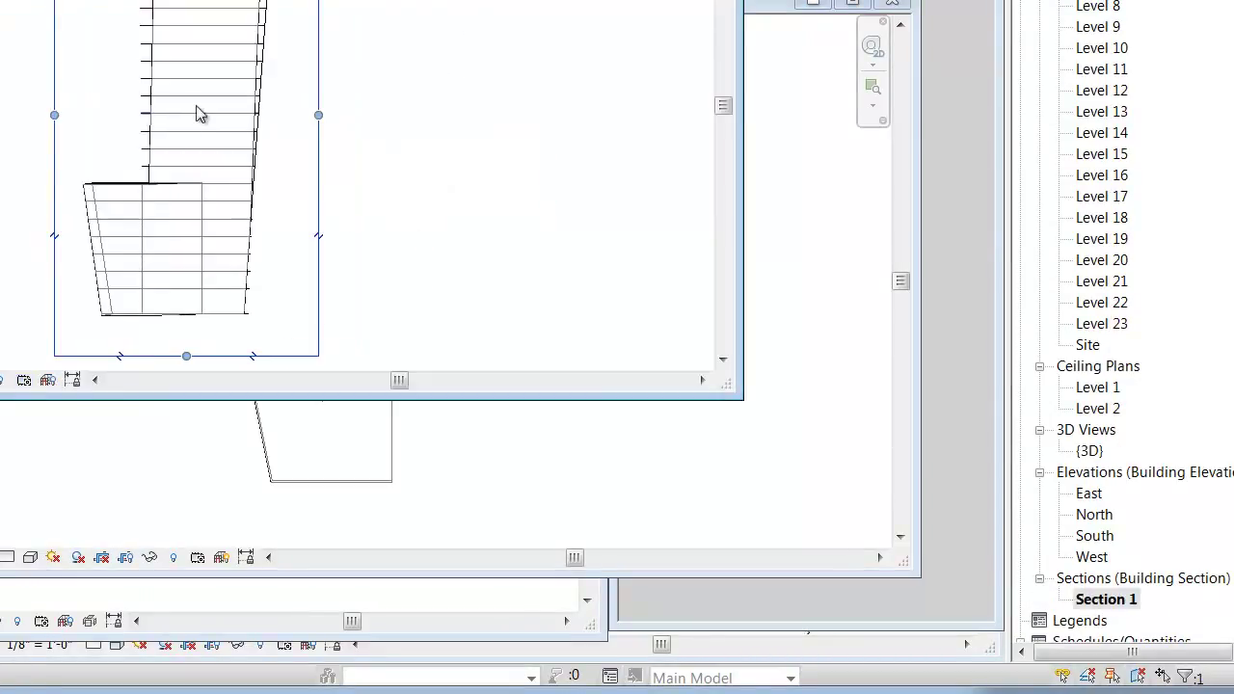
pyautogui.moveTo(186, 357); pyautogui.dragTo(191, 315)
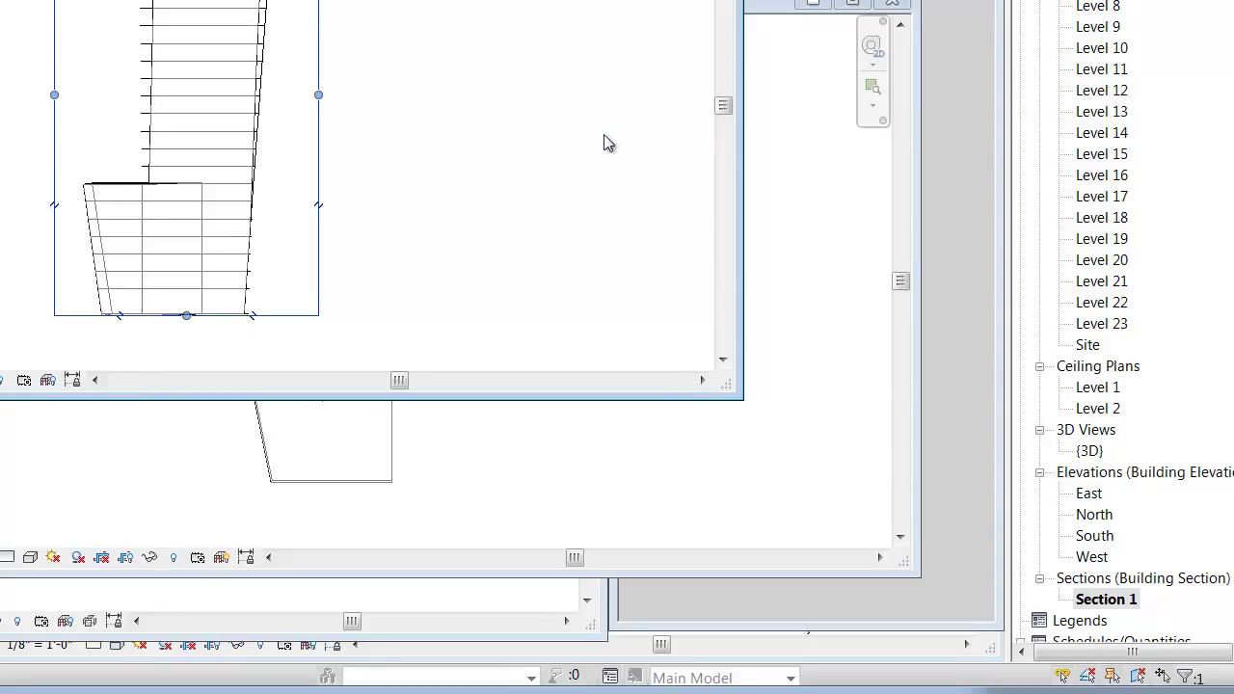
# Close the Level 1 floor plan window and return to the 3D view beside the Mass Floor Schedule
pyautogui.hotkey('ctrl', 'Tab')
pyautogui.moveTo(622, 222); pyautogui.dragTo(584, 227, button='middle')
pyautogui.click(893, 3)
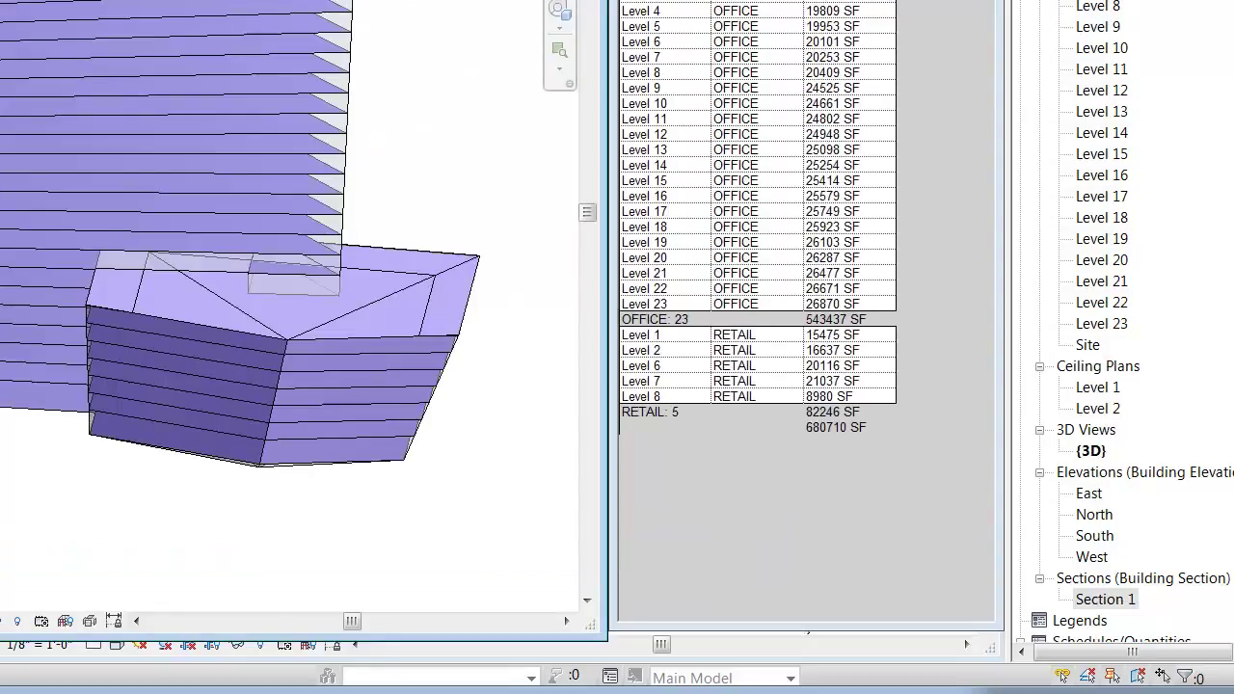
# Enable the 3D view's section box and pull its side face beside the lower mass inward until it cuts through the mass floors
pyautogui.moveTo(0, 0); pyautogui.dragTo(553, 537)
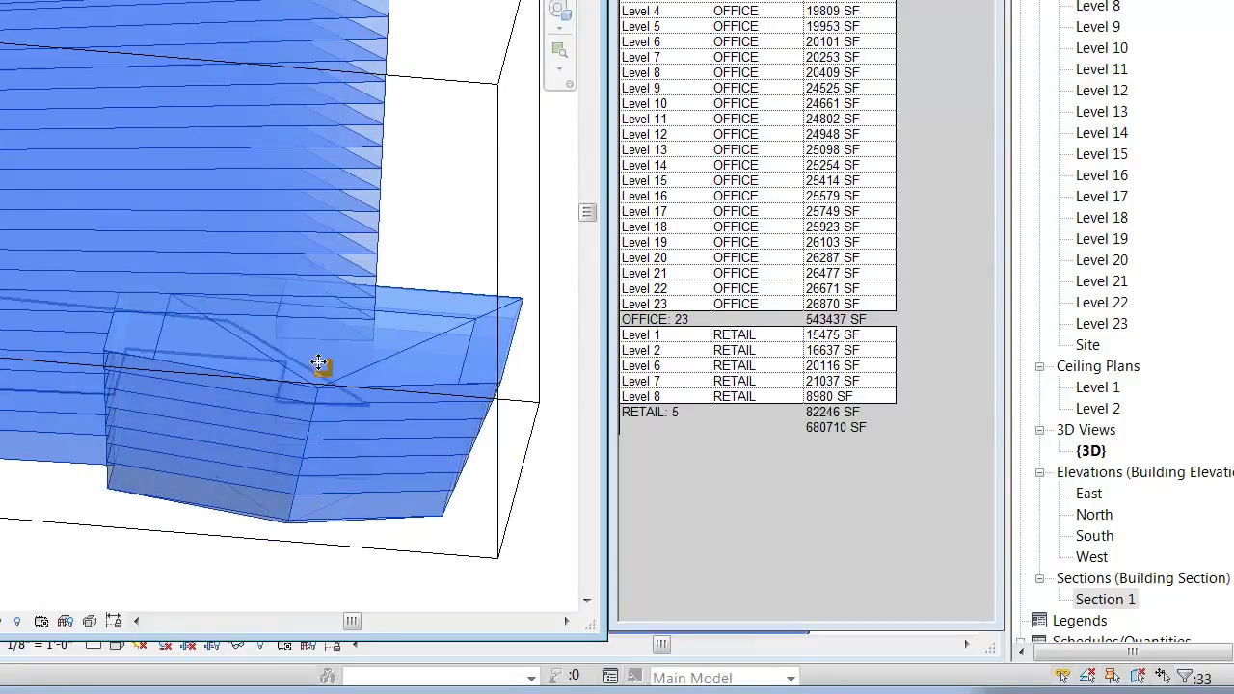
pyautogui.keyDown('shift'); pyautogui.moveTo(514, 354); pyautogui.dragTo(453, 463, button='middle'); pyautogui.keyUp('shift')
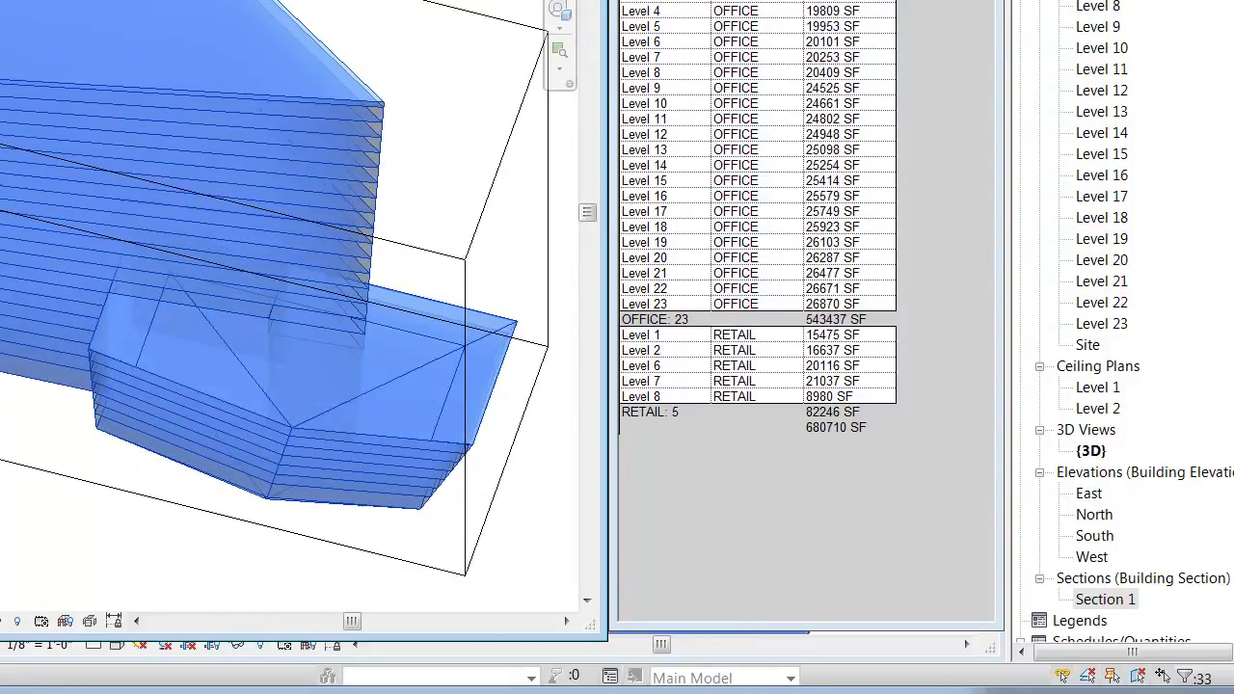
pyautogui.click(494, 183)
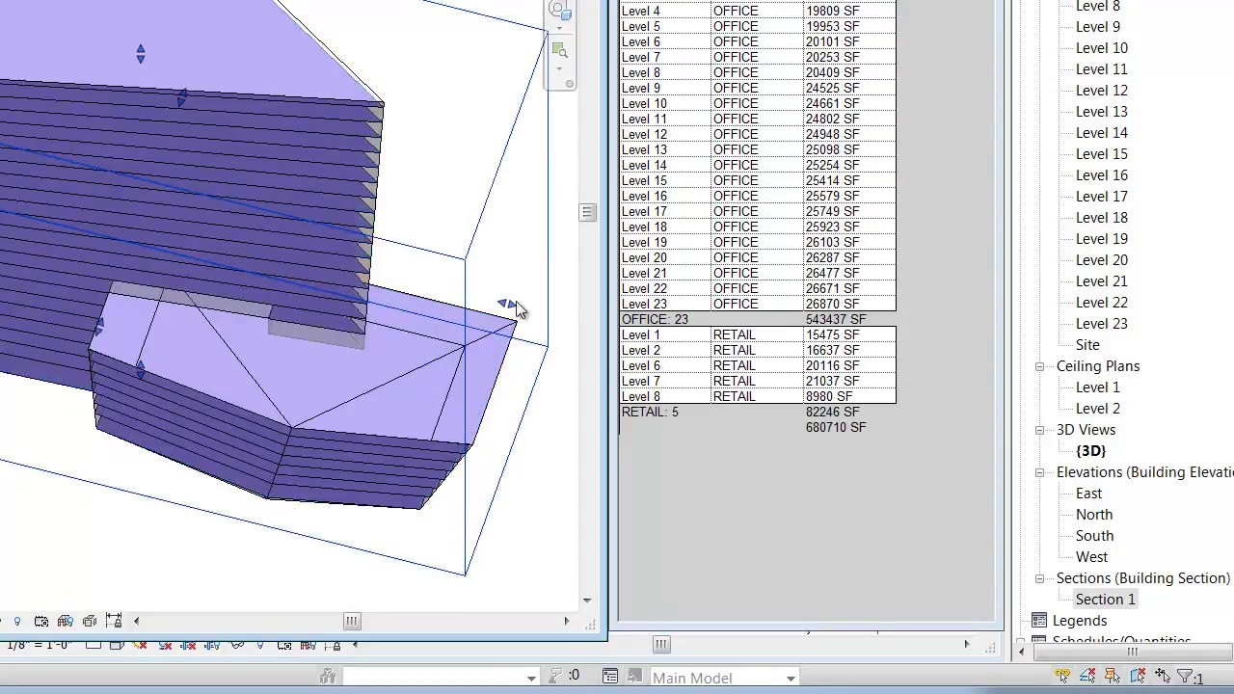
pyautogui.moveTo(504, 307); pyautogui.dragTo(414, 289)
pyautogui.keyDown('shift'); pyautogui.moveTo(413, 289); pyautogui.dragTo(373, 243, button='middle'); pyautogui.keyUp('shift')
pyautogui.press('Escape')
pyautogui.click(456, 199)
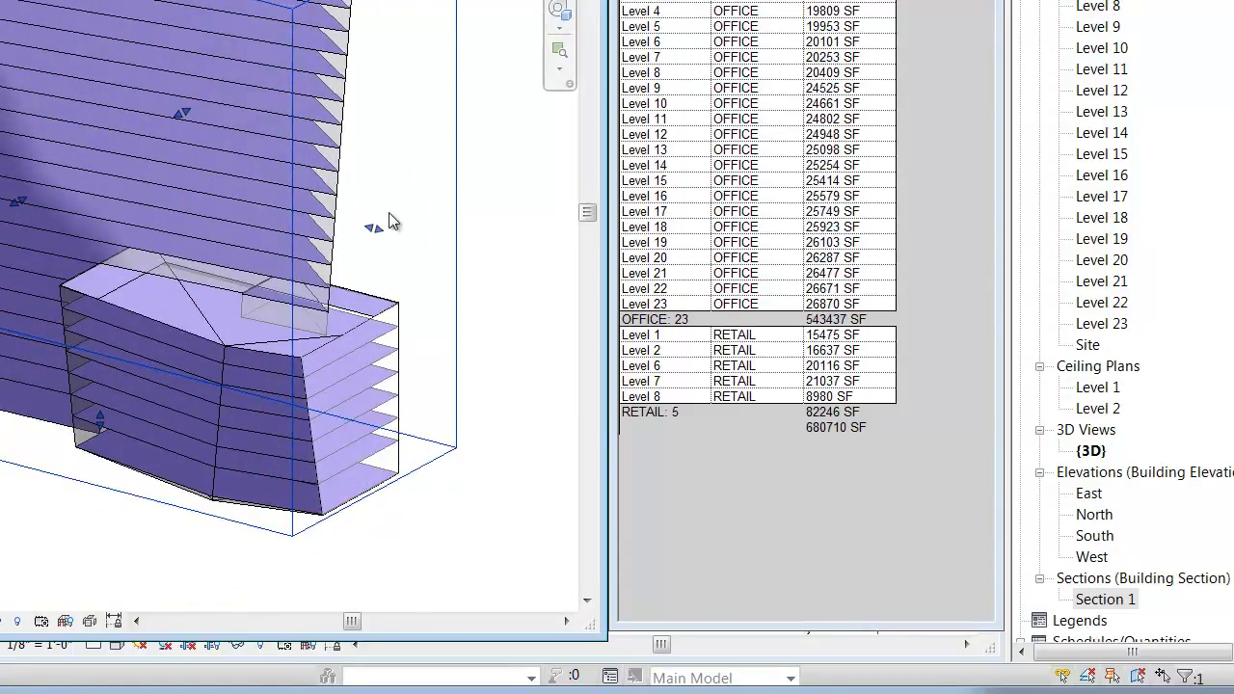
# Move the section box's cutting face deeper into the tower and back out near the lower mass's outer end, and deselect the box
pyautogui.moveTo(373, 234); pyautogui.dragTo(242, 215)
pyautogui.keyDown('shift'); pyautogui.moveTo(326, 317); pyautogui.dragTo(131, 314, button='middle'); pyautogui.keyUp('shift')
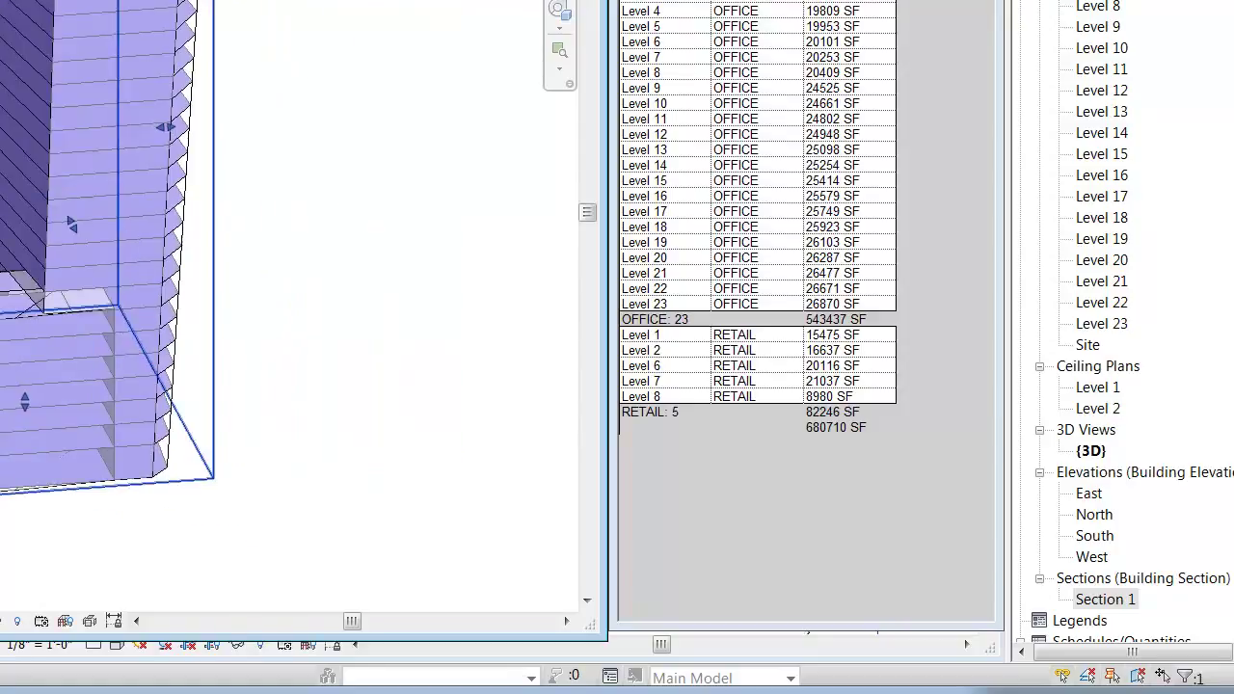
pyautogui.keyDown('shift'); pyautogui.moveTo(77, 390); pyautogui.dragTo(311, 469, button='middle'); pyautogui.keyUp('shift')
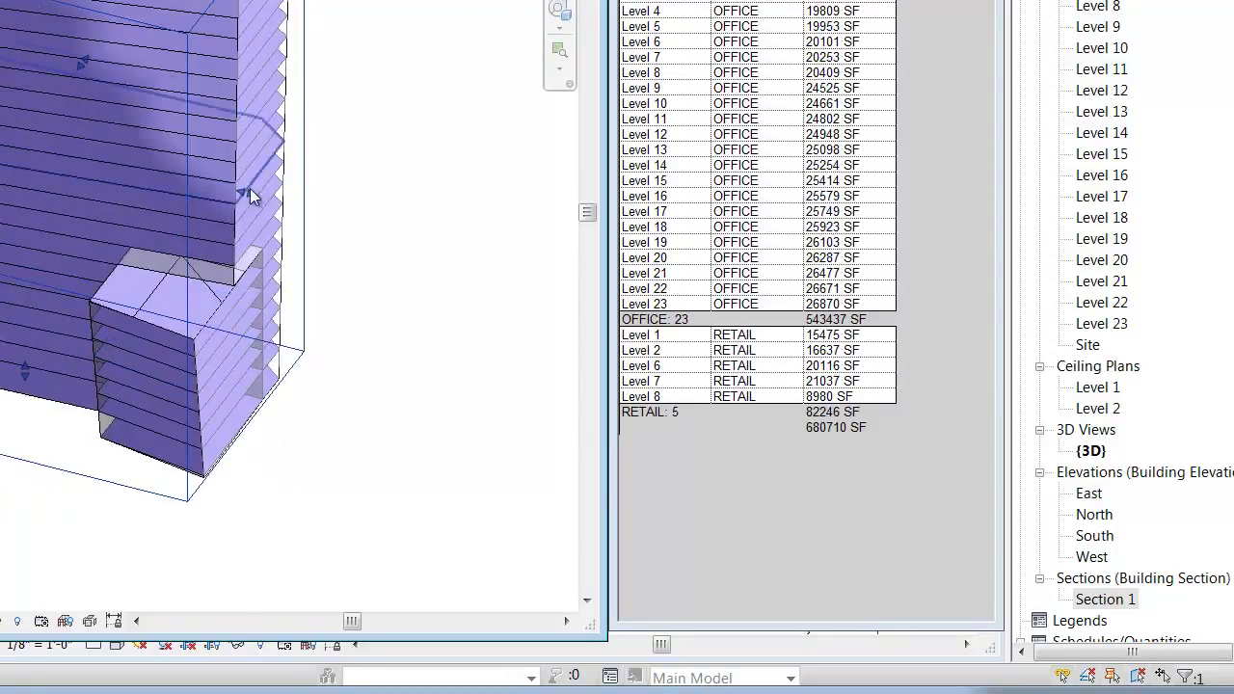
pyautogui.keyDown('shift'); pyautogui.moveTo(356, 214); pyautogui.dragTo(438, 327, button='middle'); pyautogui.keyUp('shift')
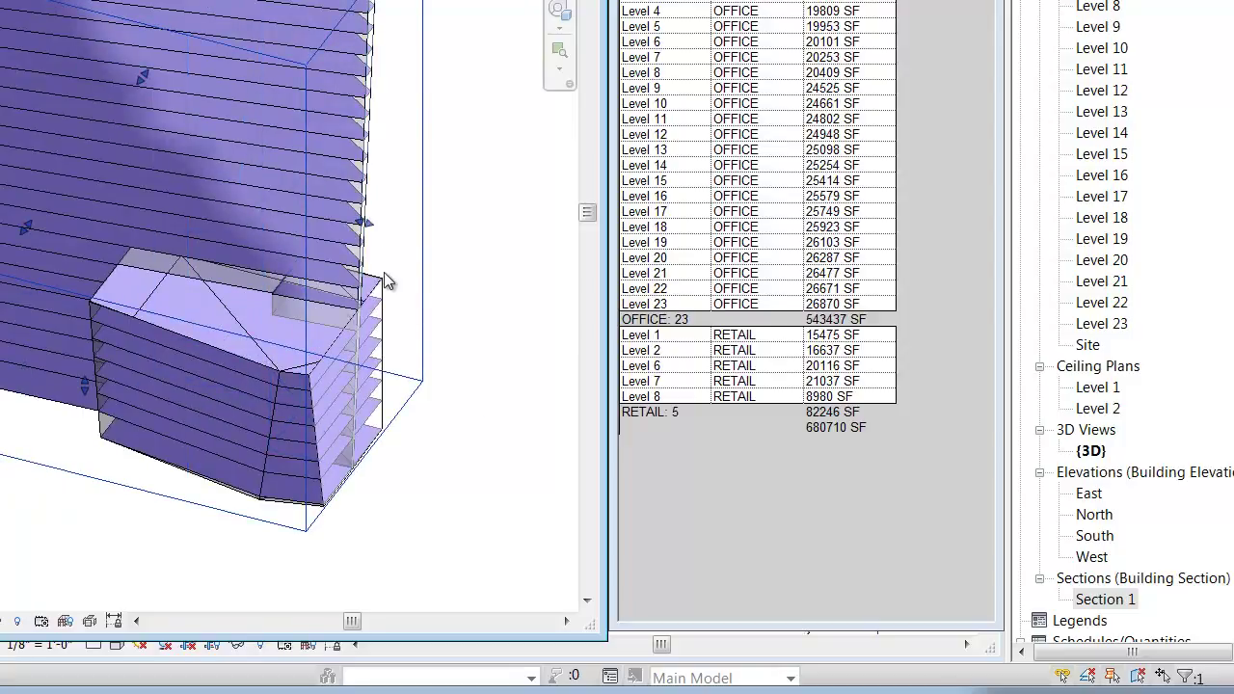
pyautogui.click(506, 443)
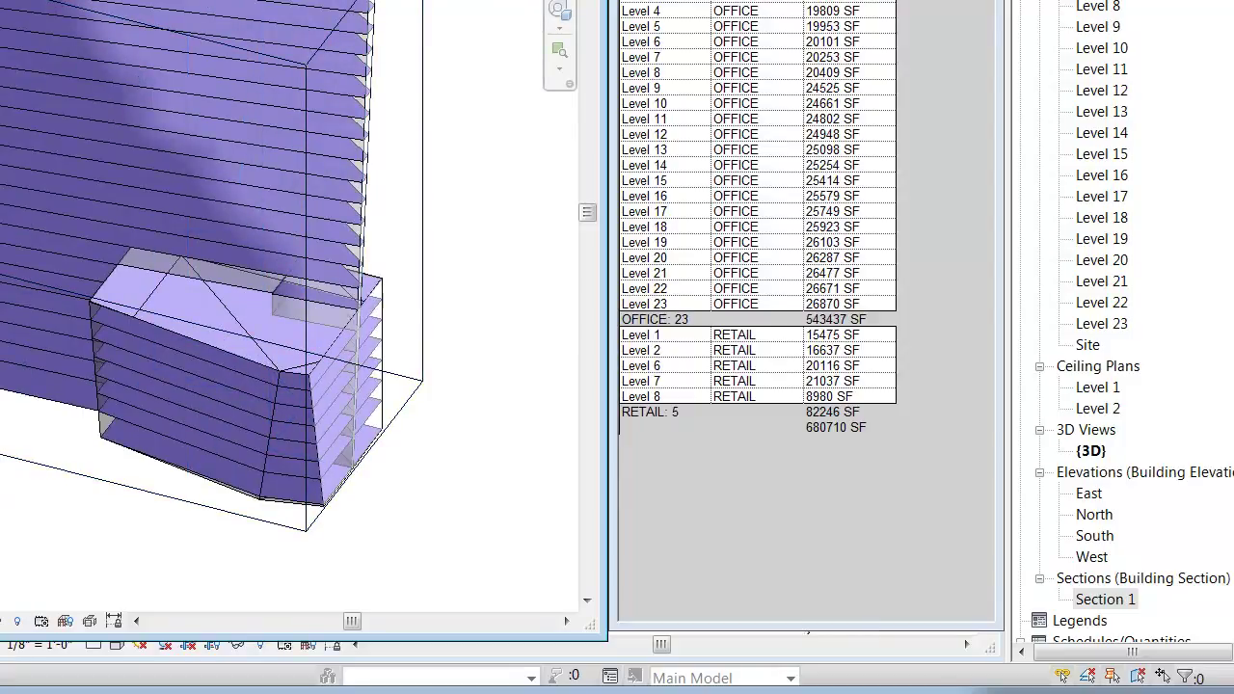